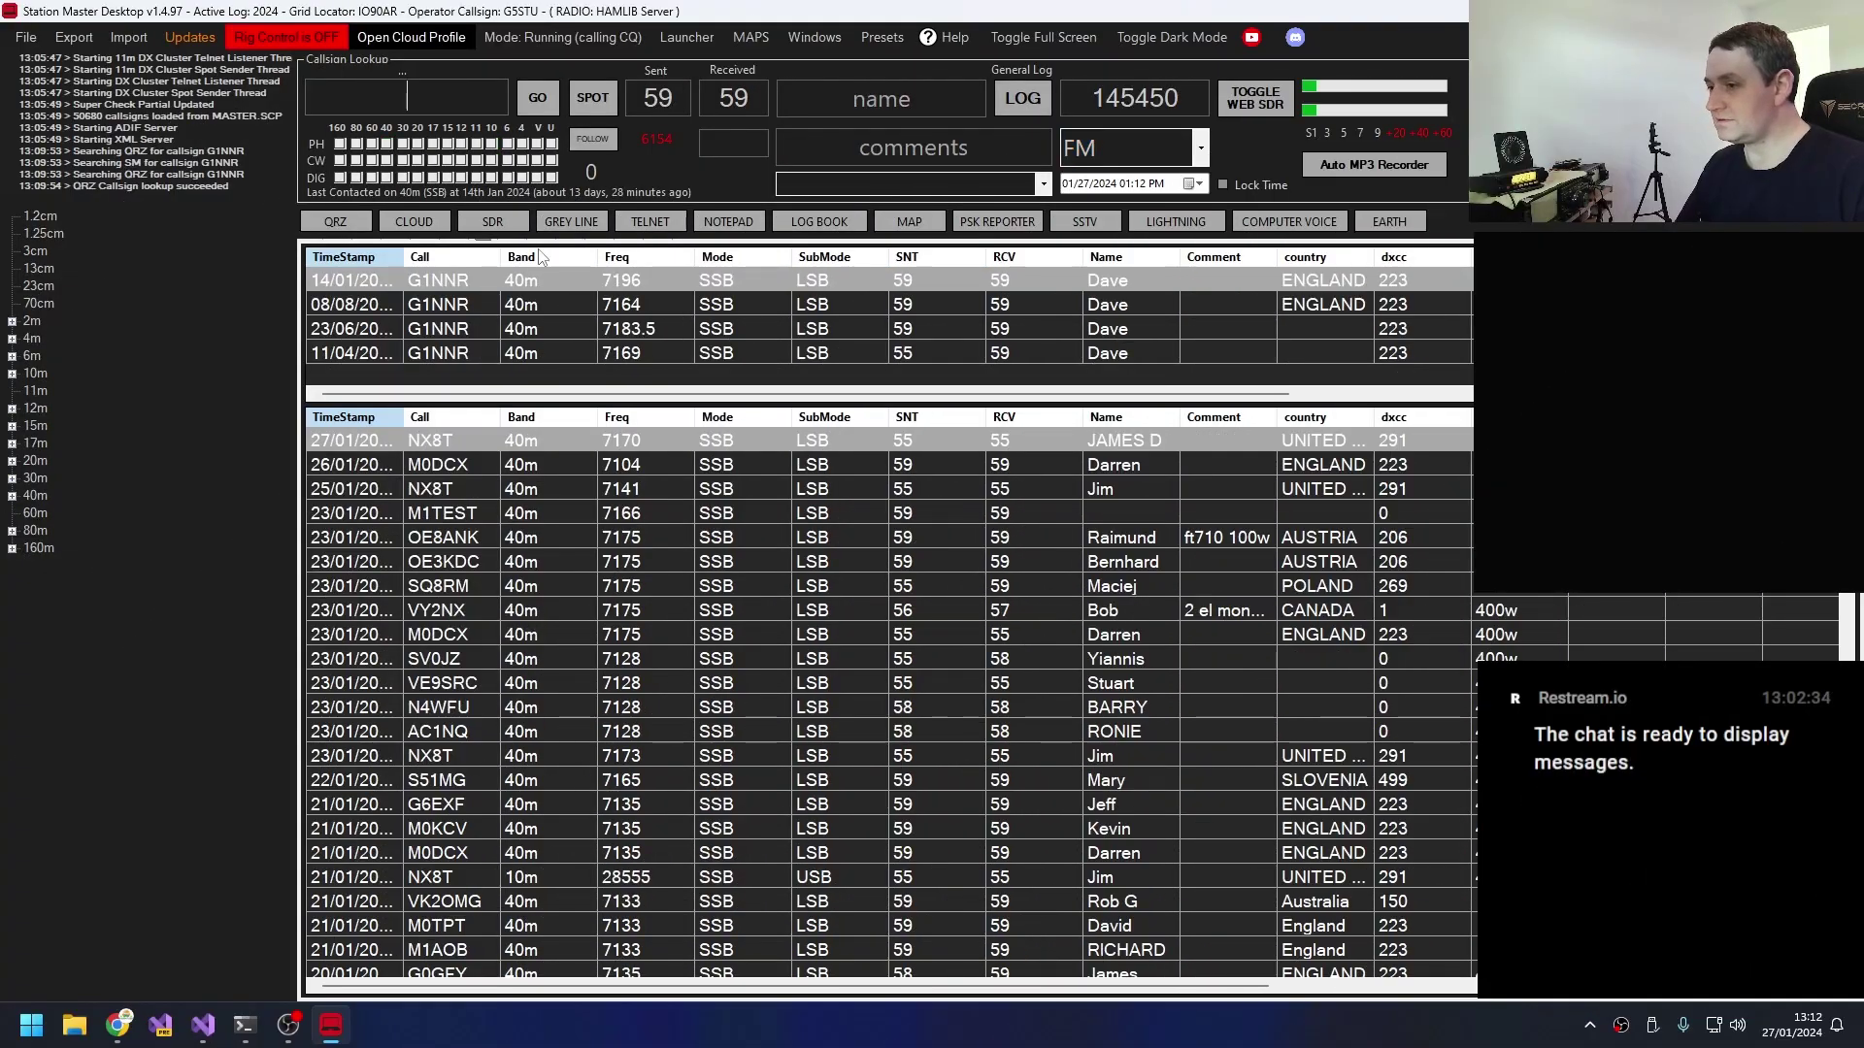
left_click(414, 221)
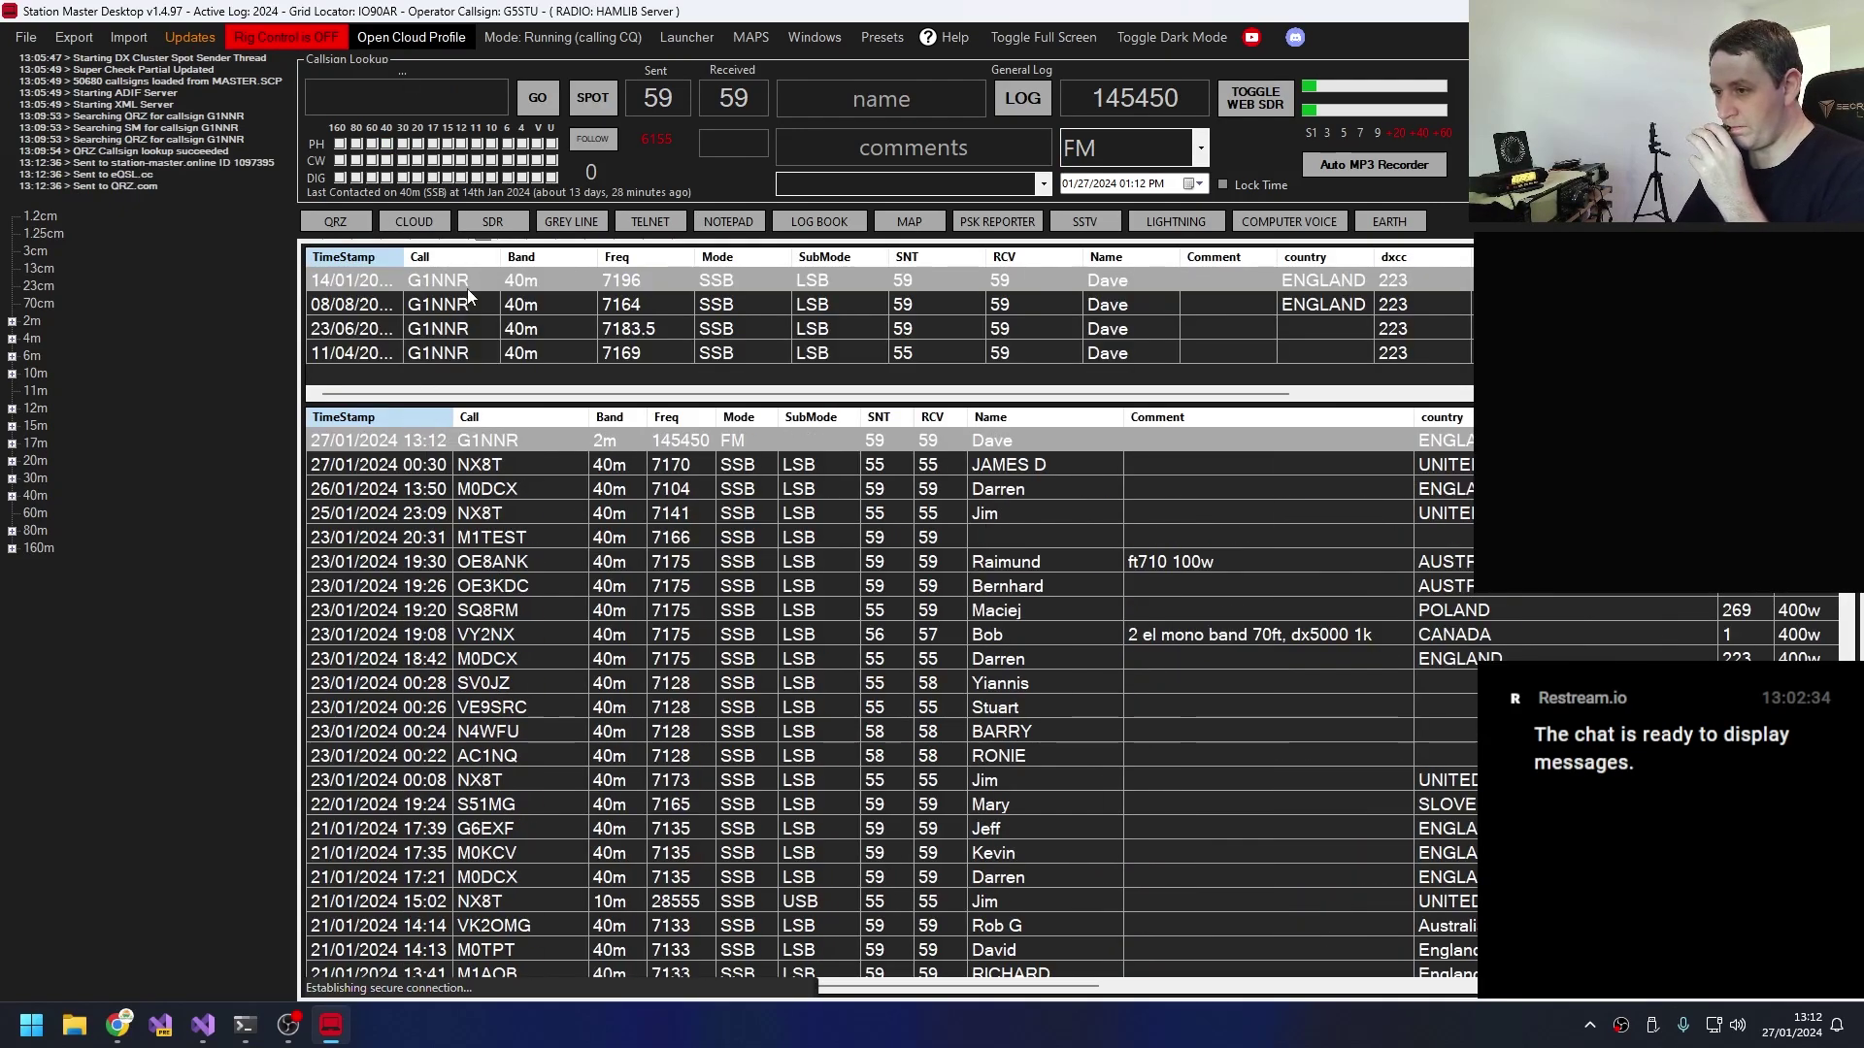
left_click(414, 222)
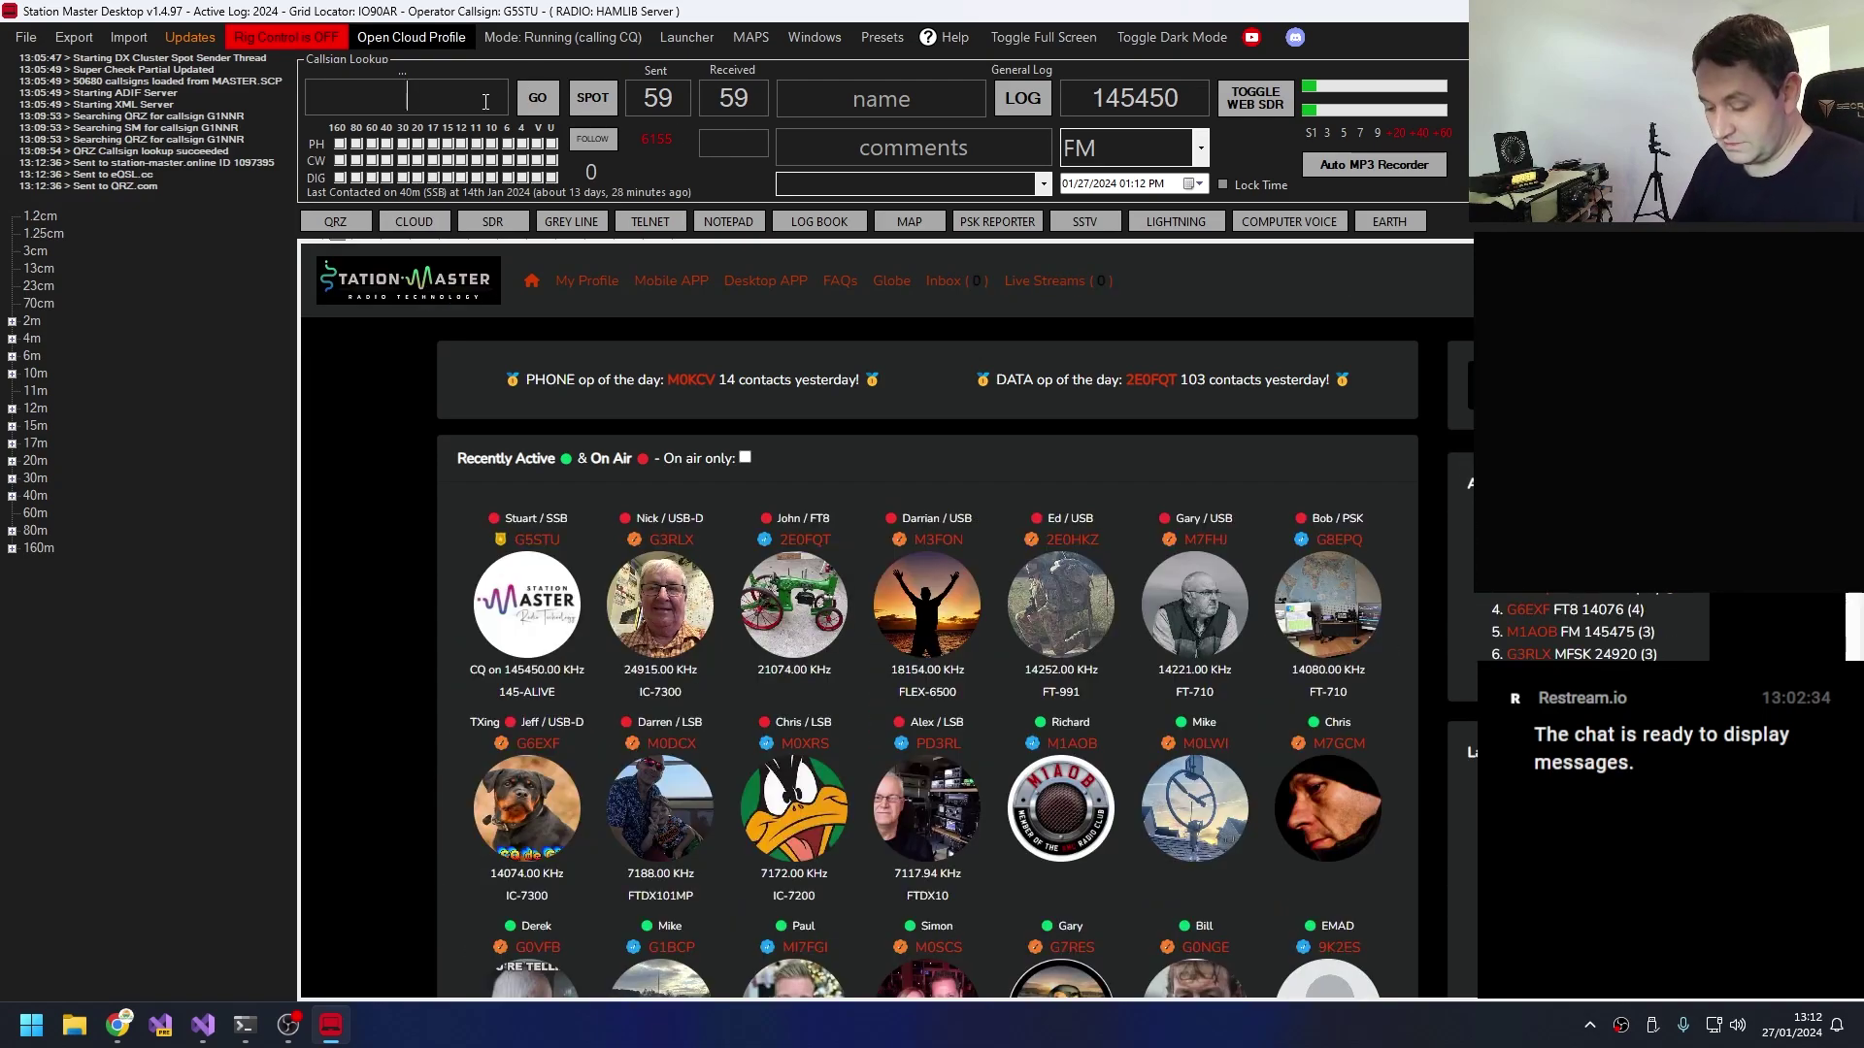
type("G1NNR")
key("Return")
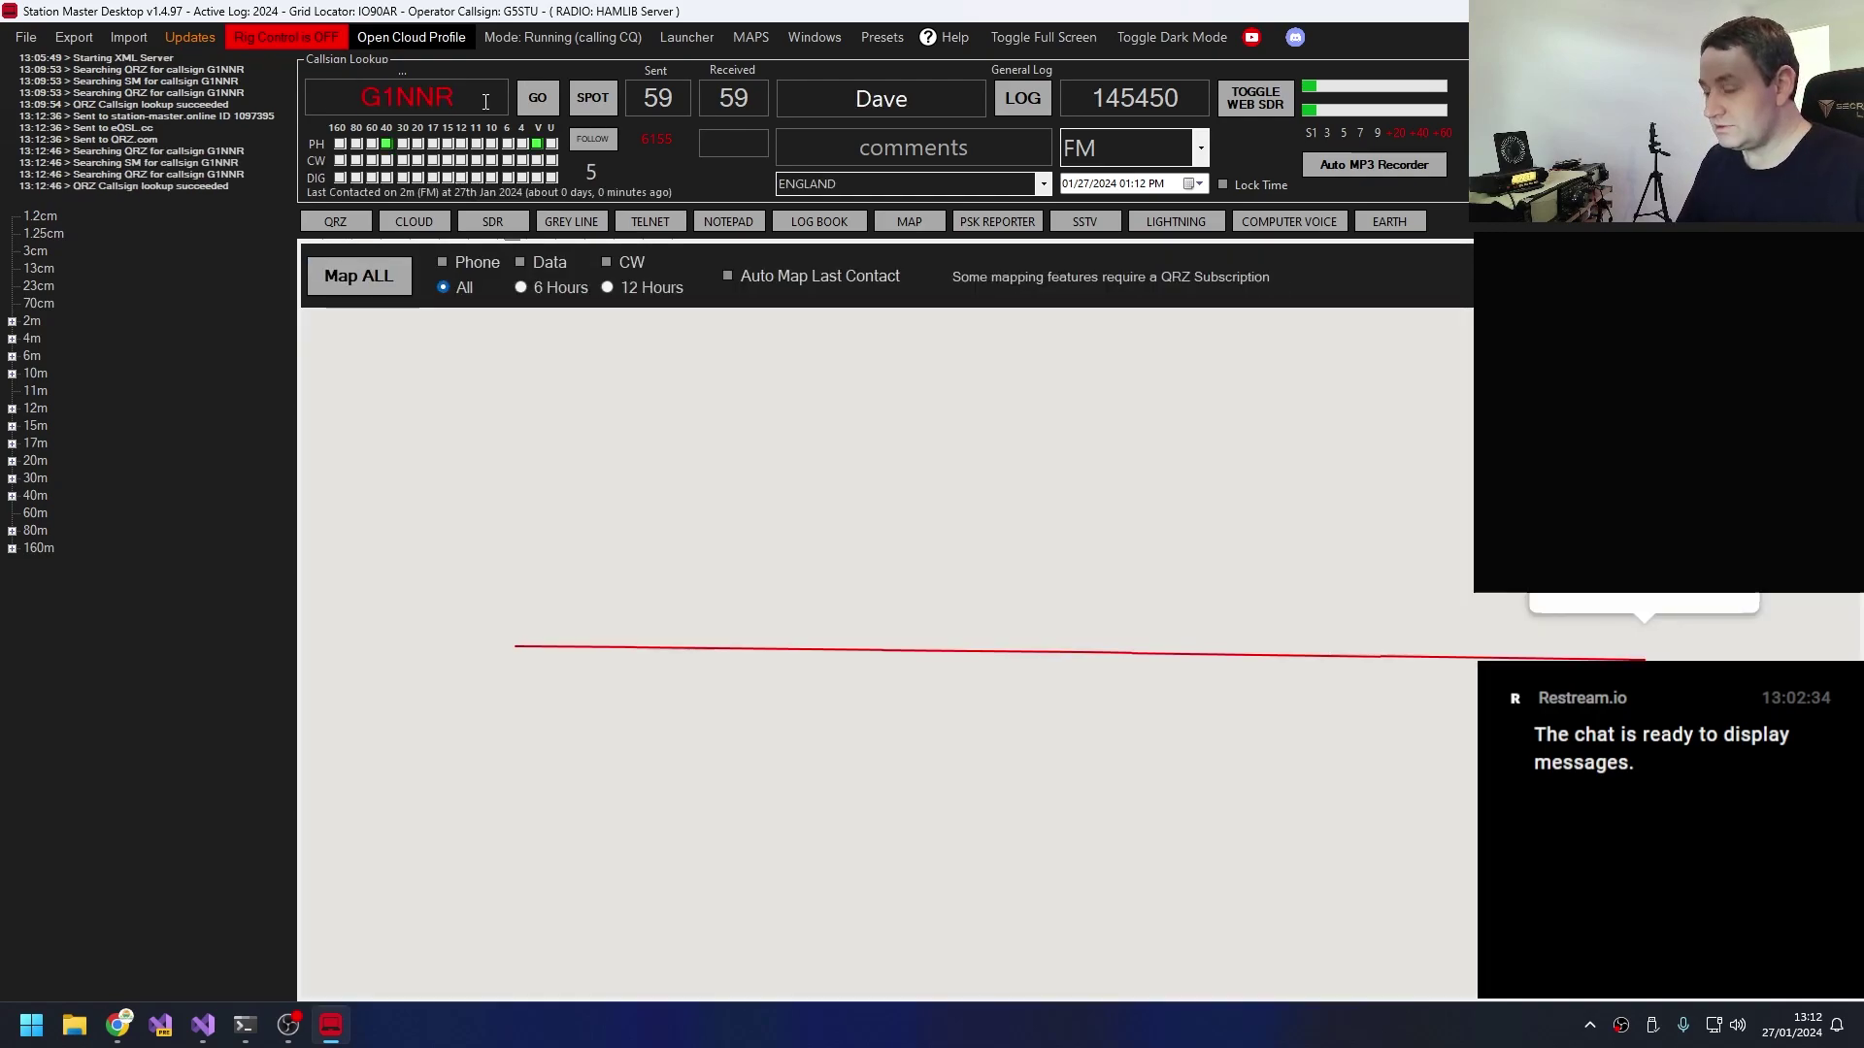
key("BackSpace")
key("BackSpace")
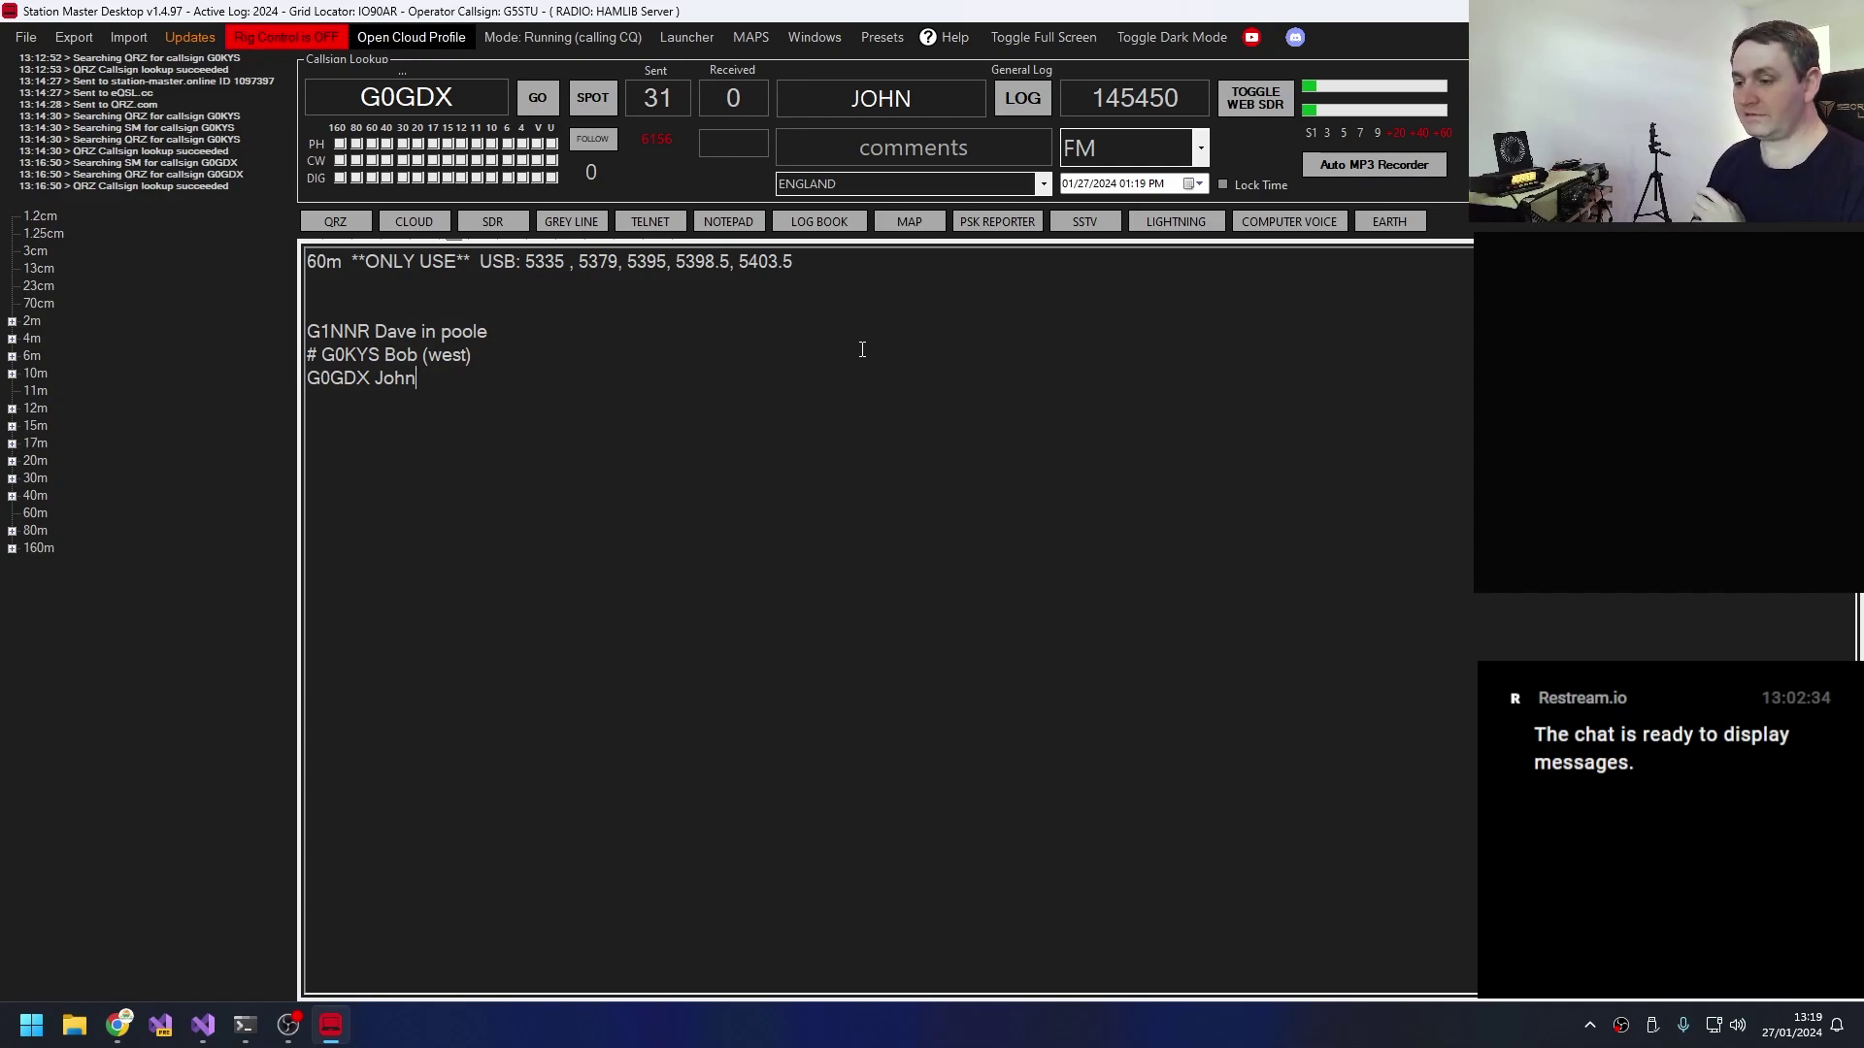
key("Return")
type("2")
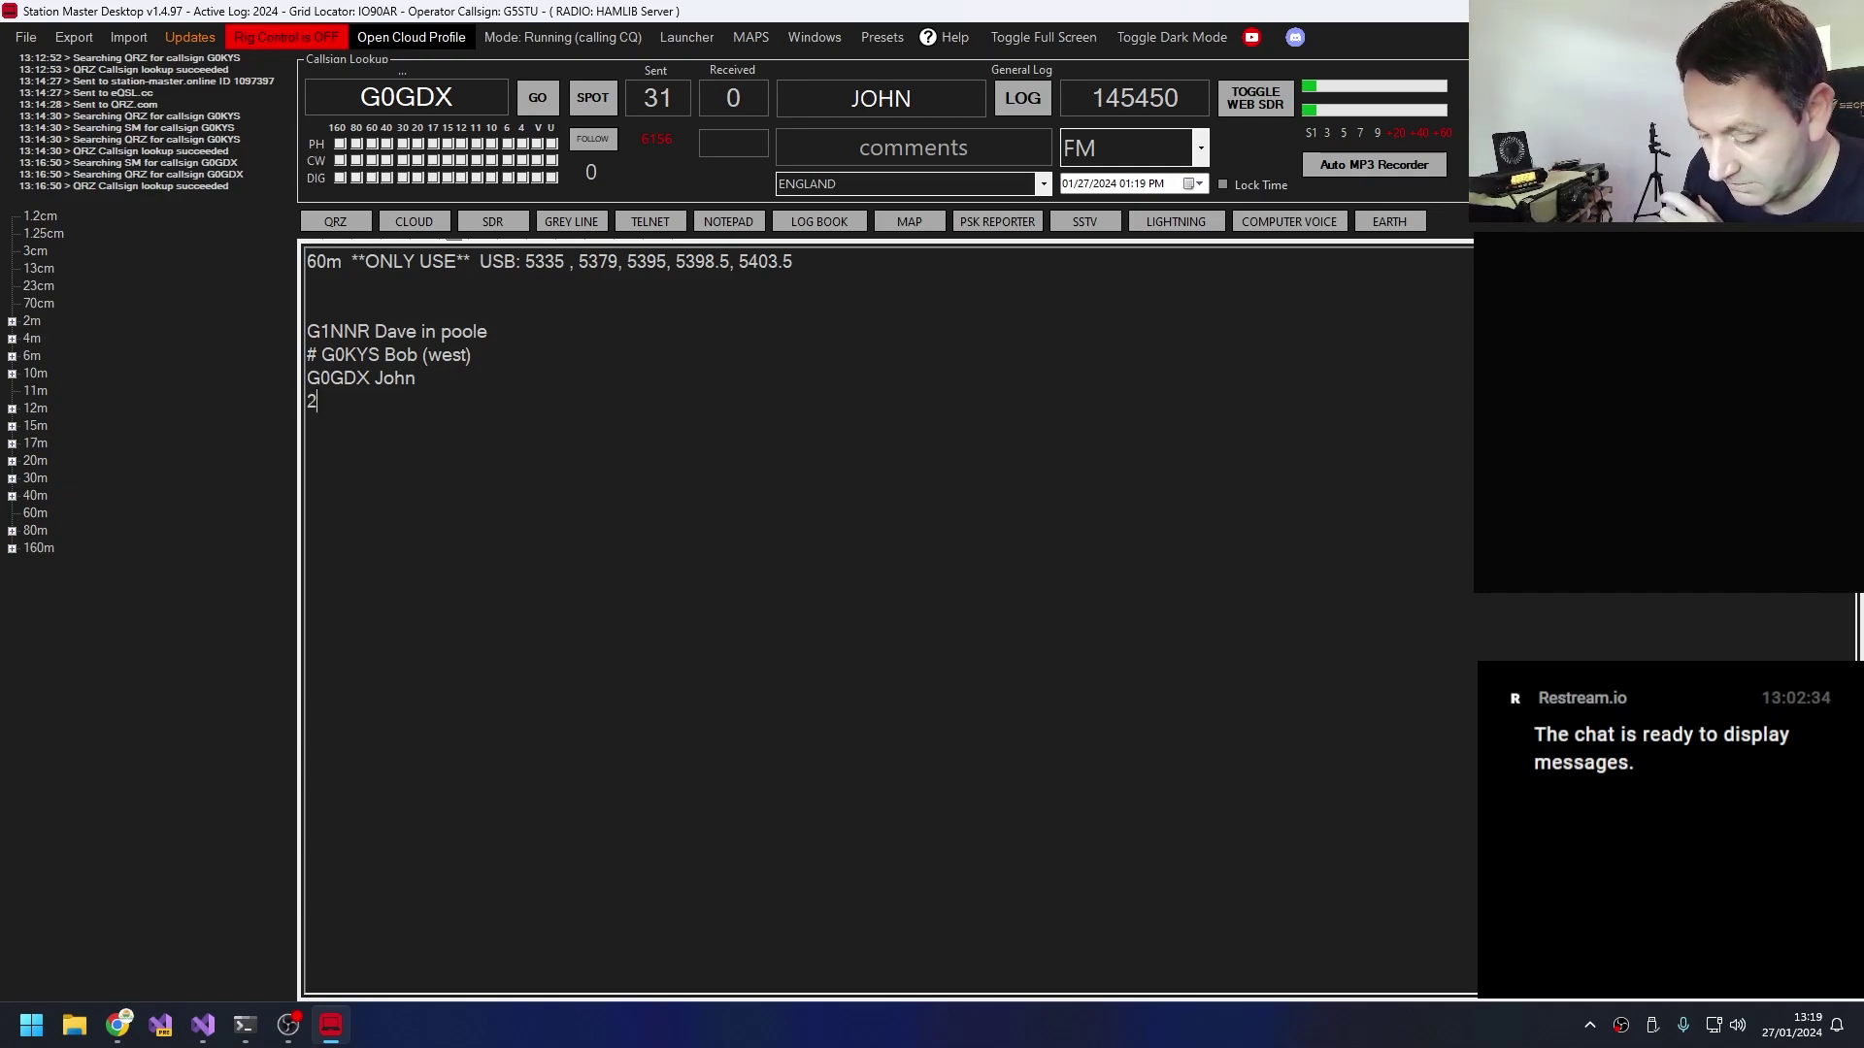
type("e0rll")
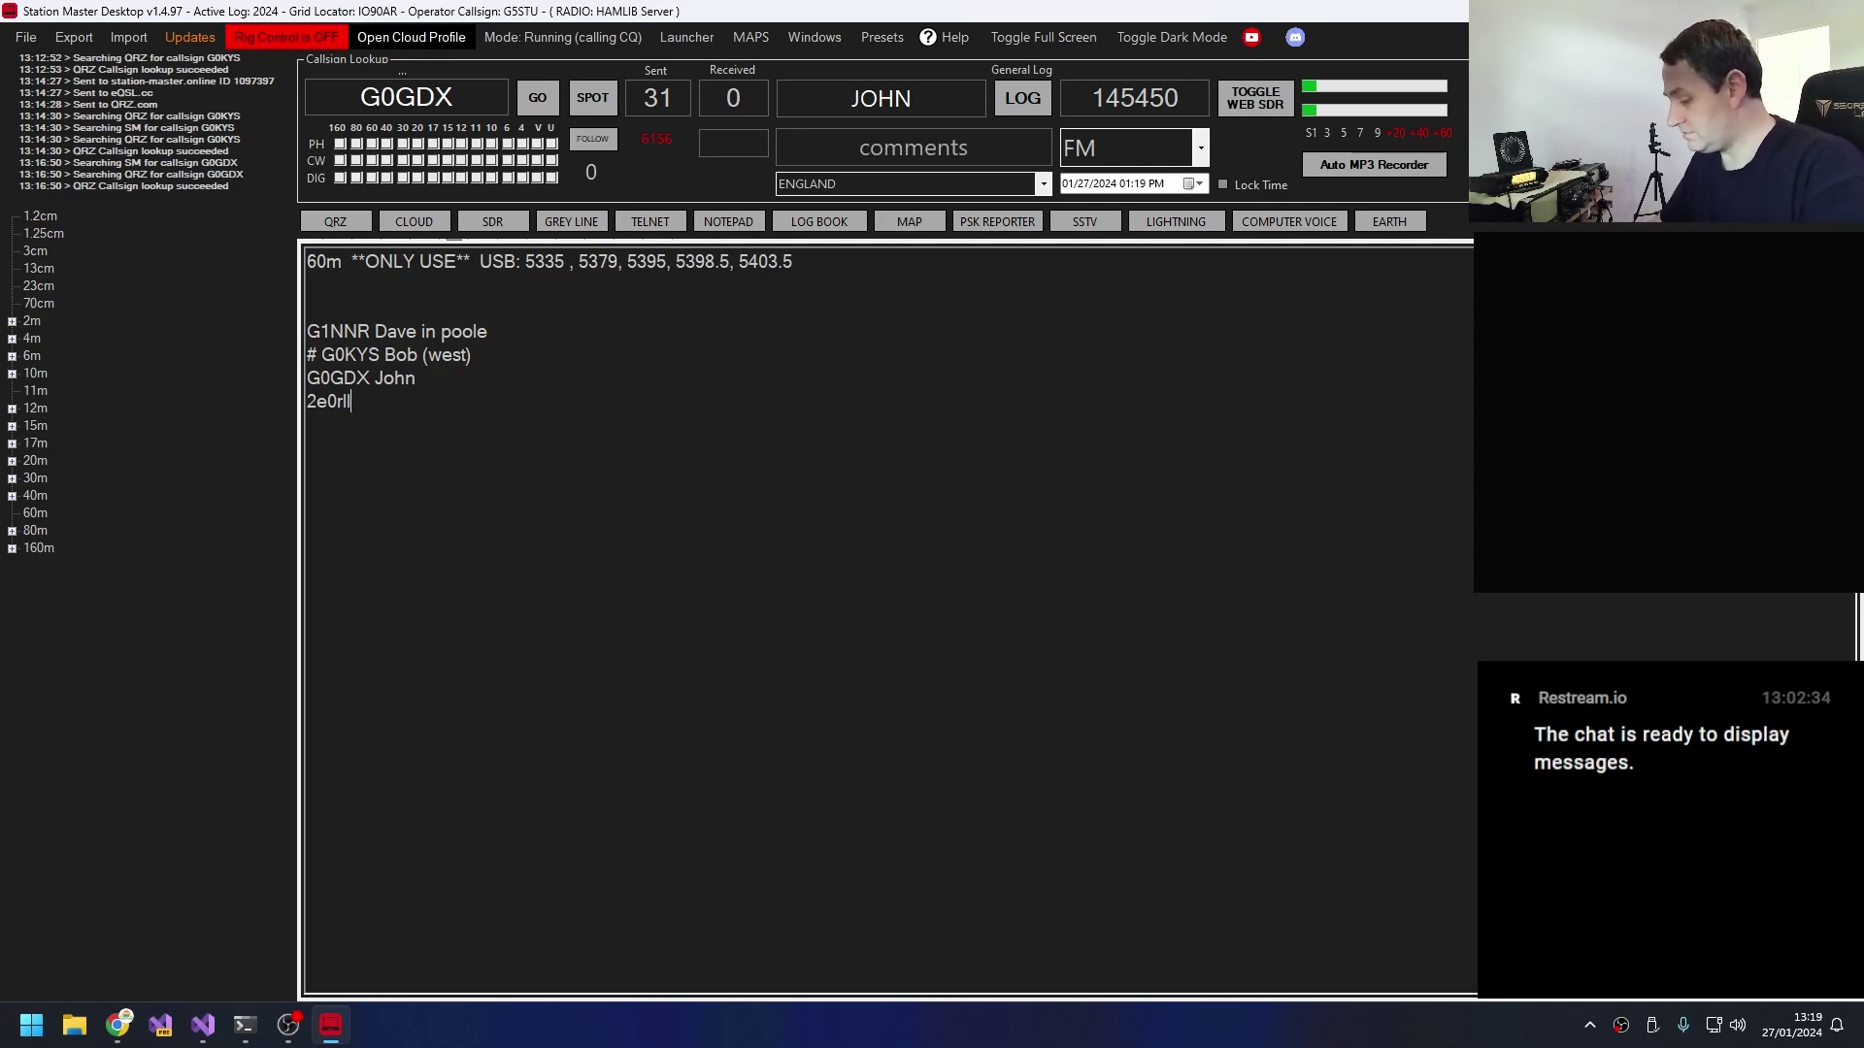
double_click(364, 97)
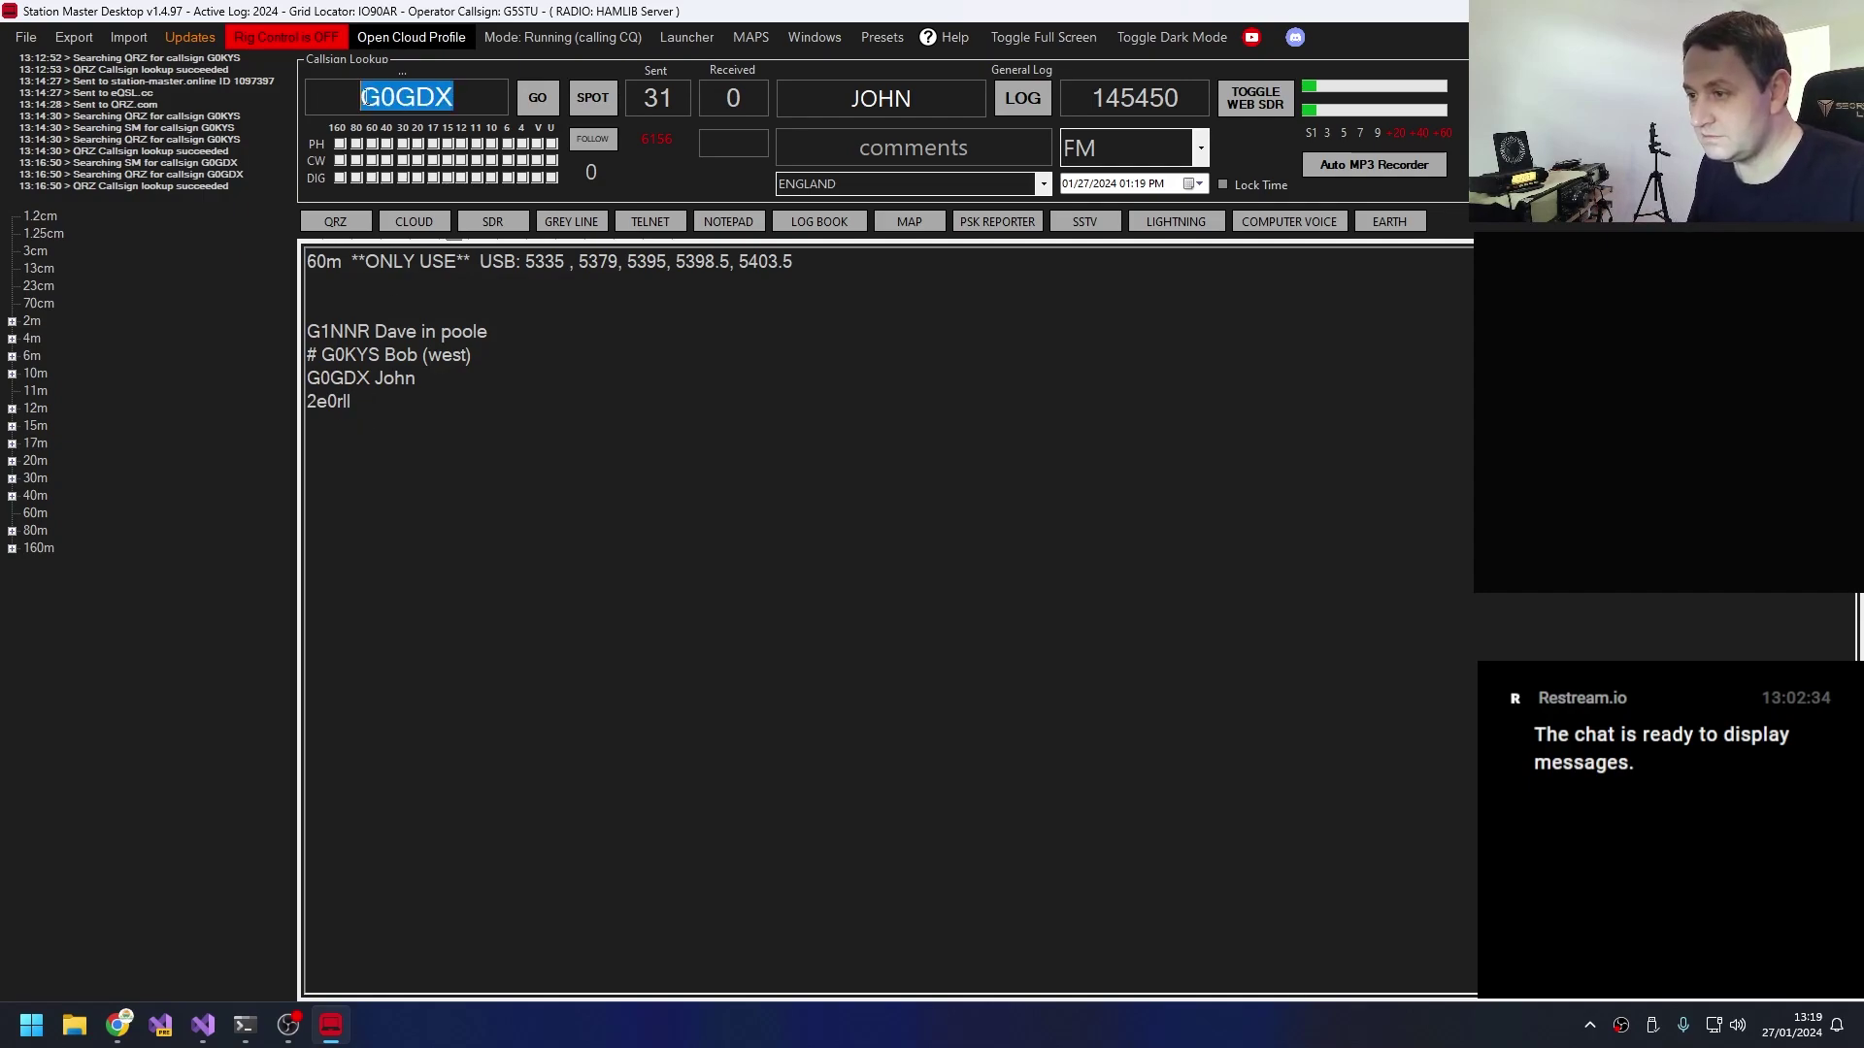
type("2E0RLL")
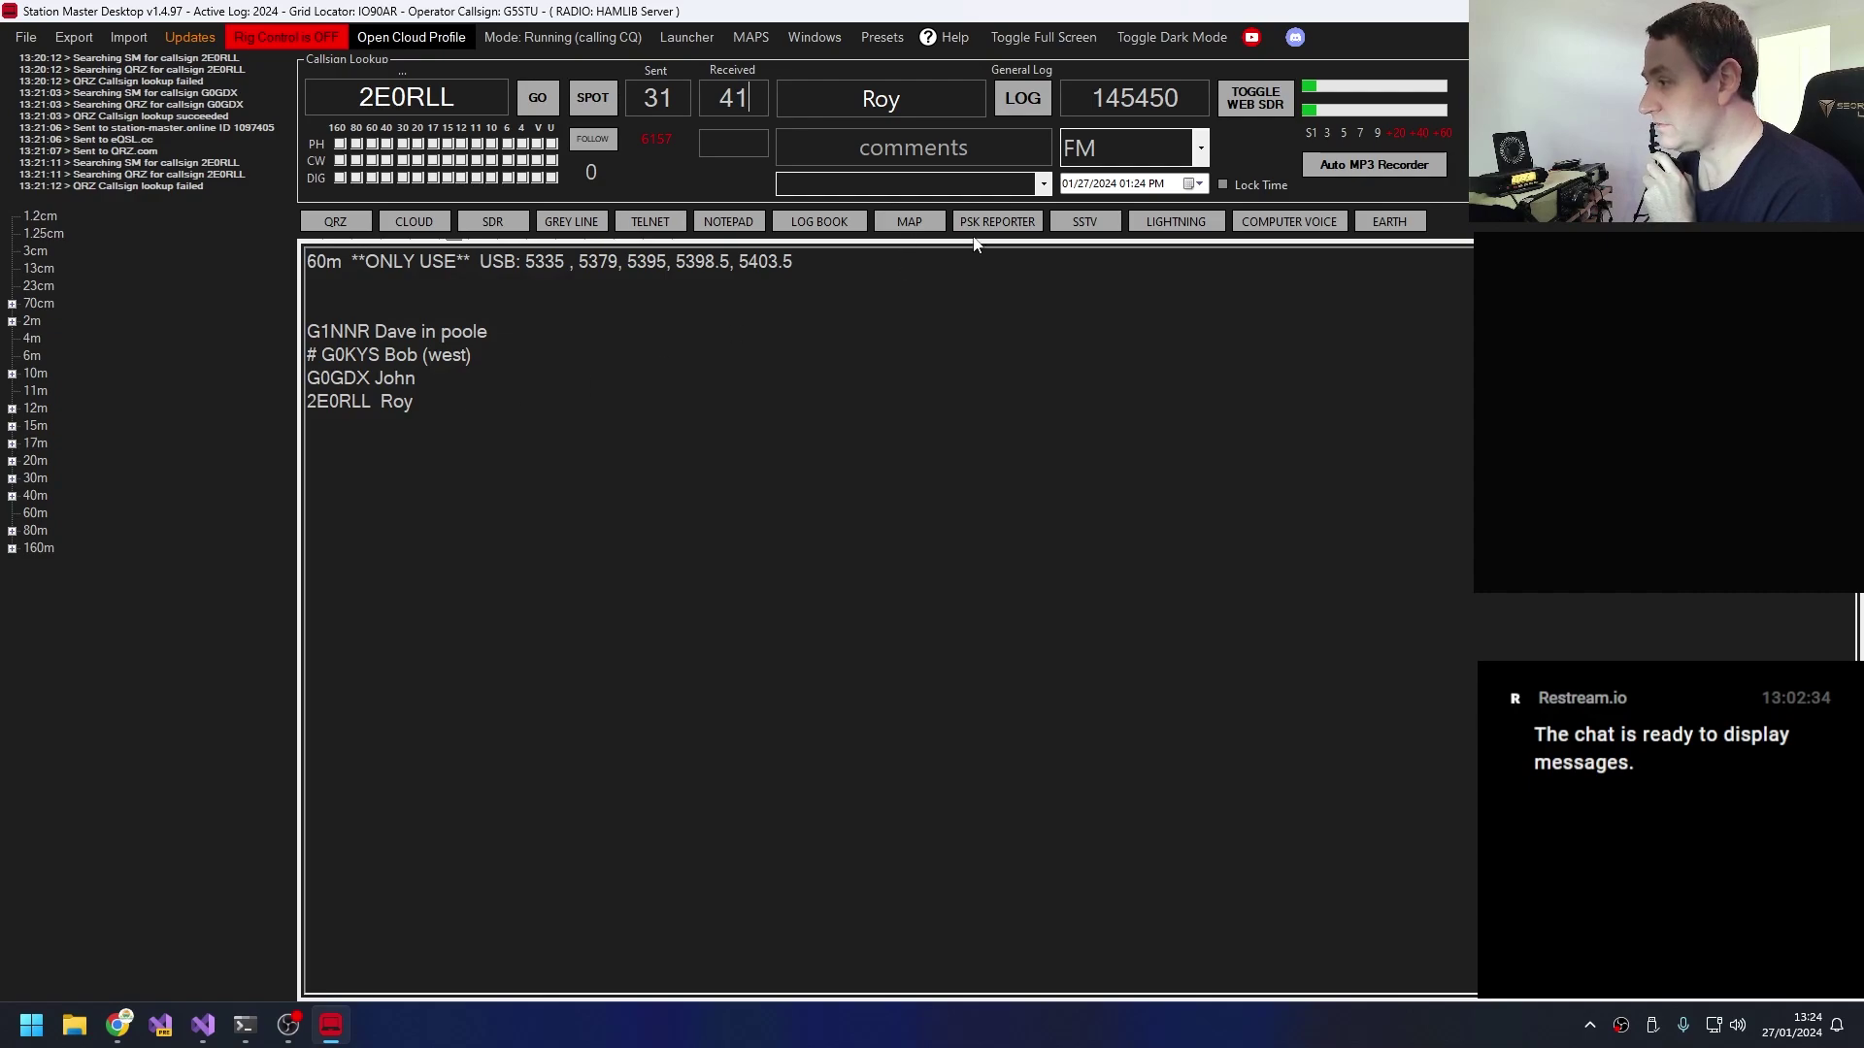
left_click(1007, 113)
left_click(462, 97)
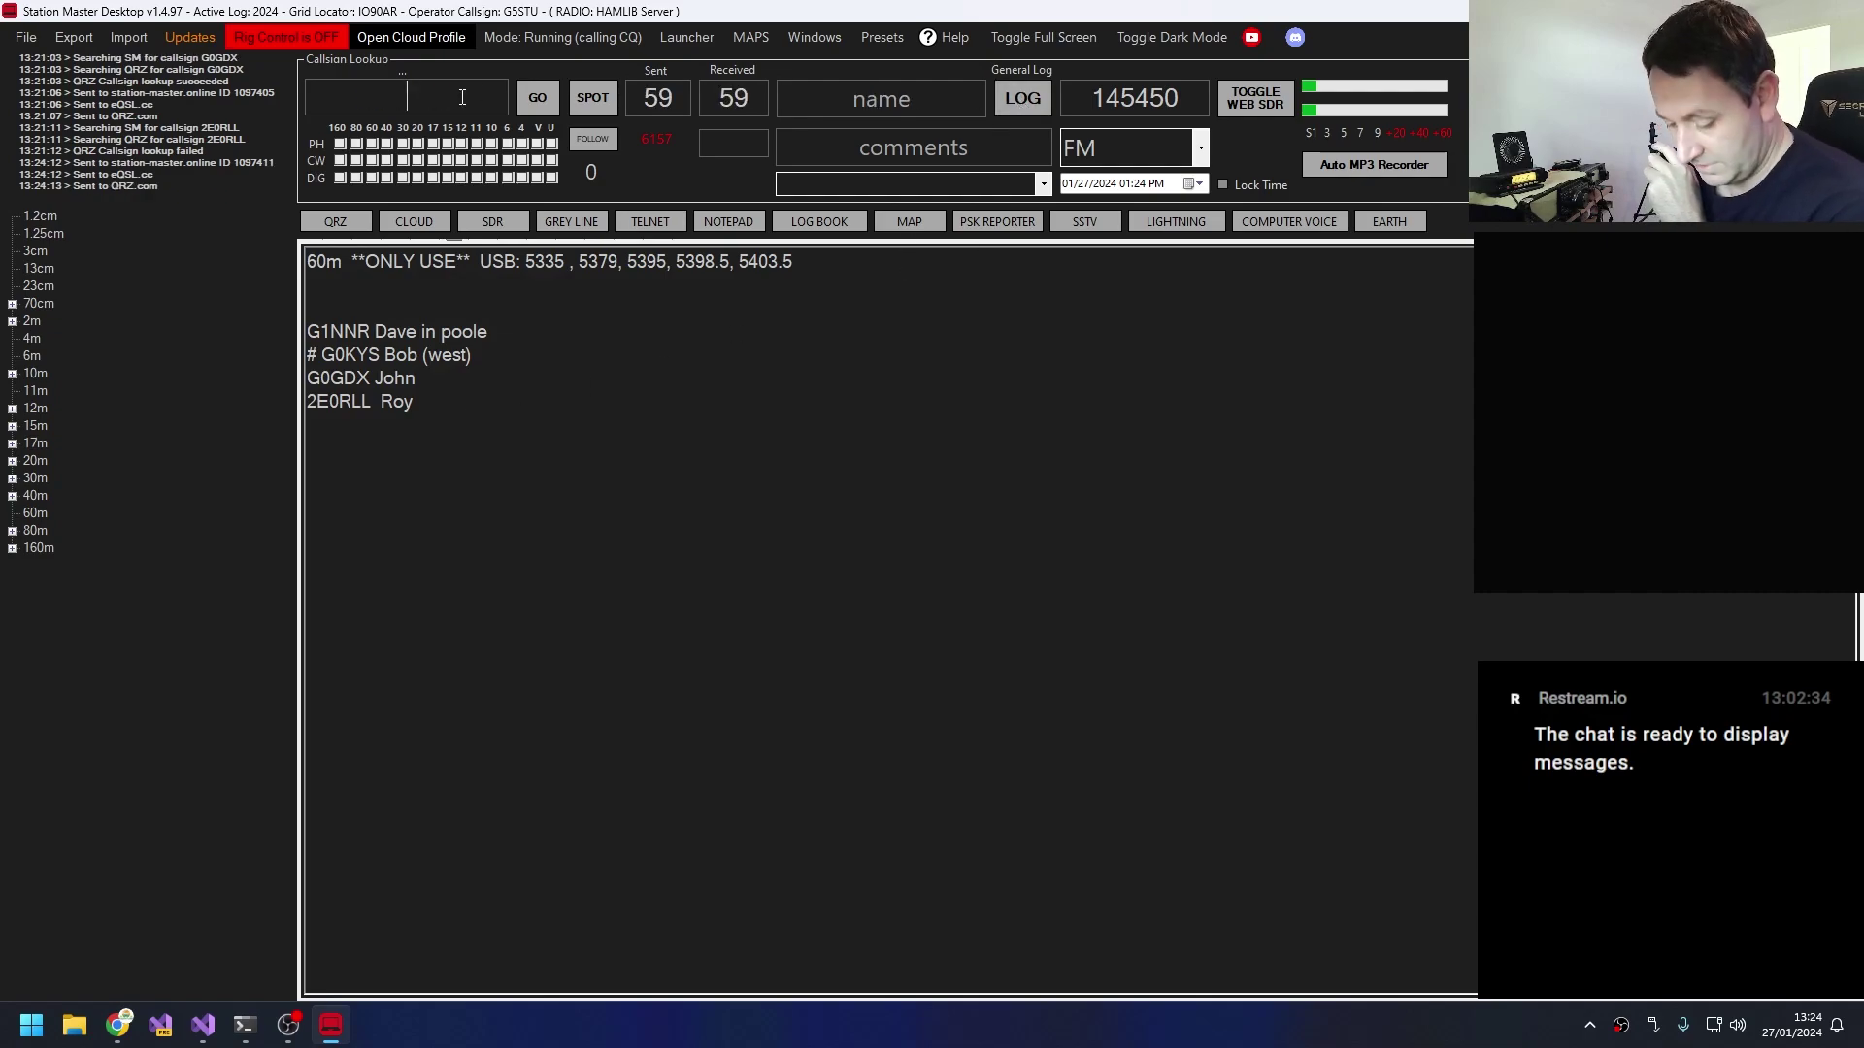
type("G3WGN David")
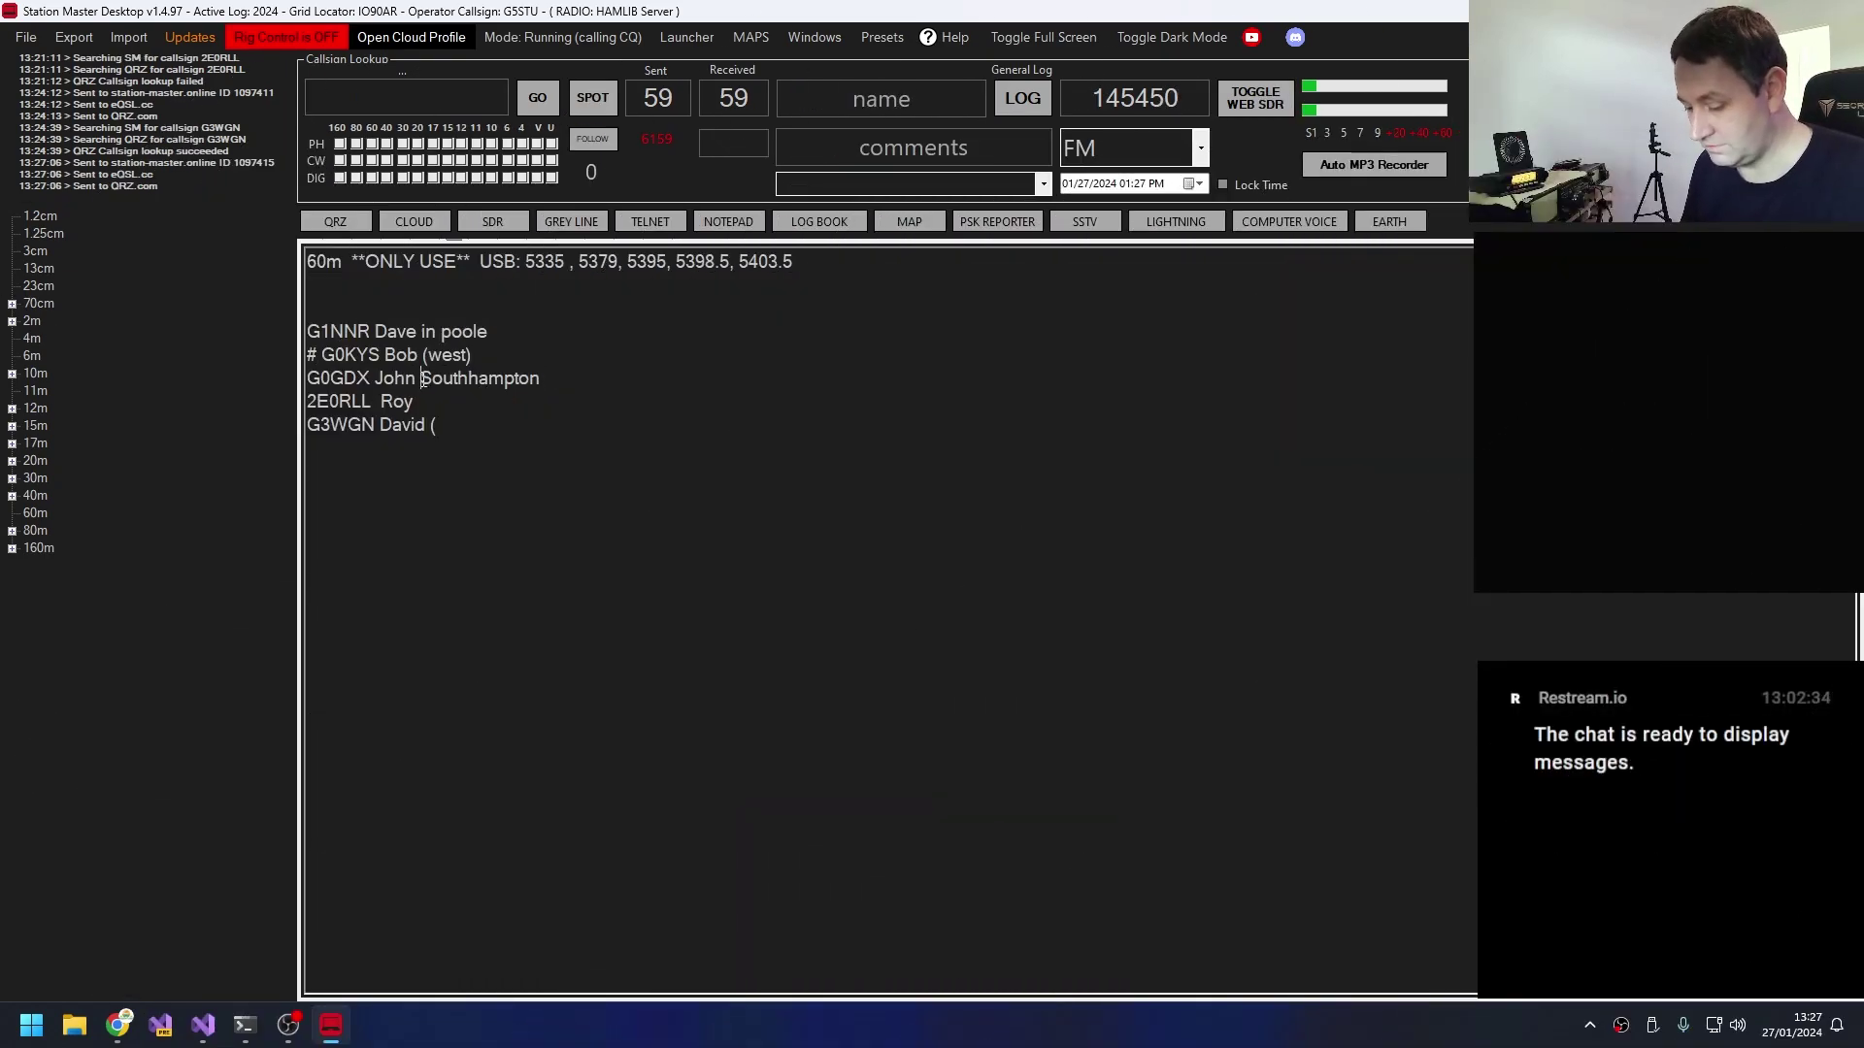
type("(")
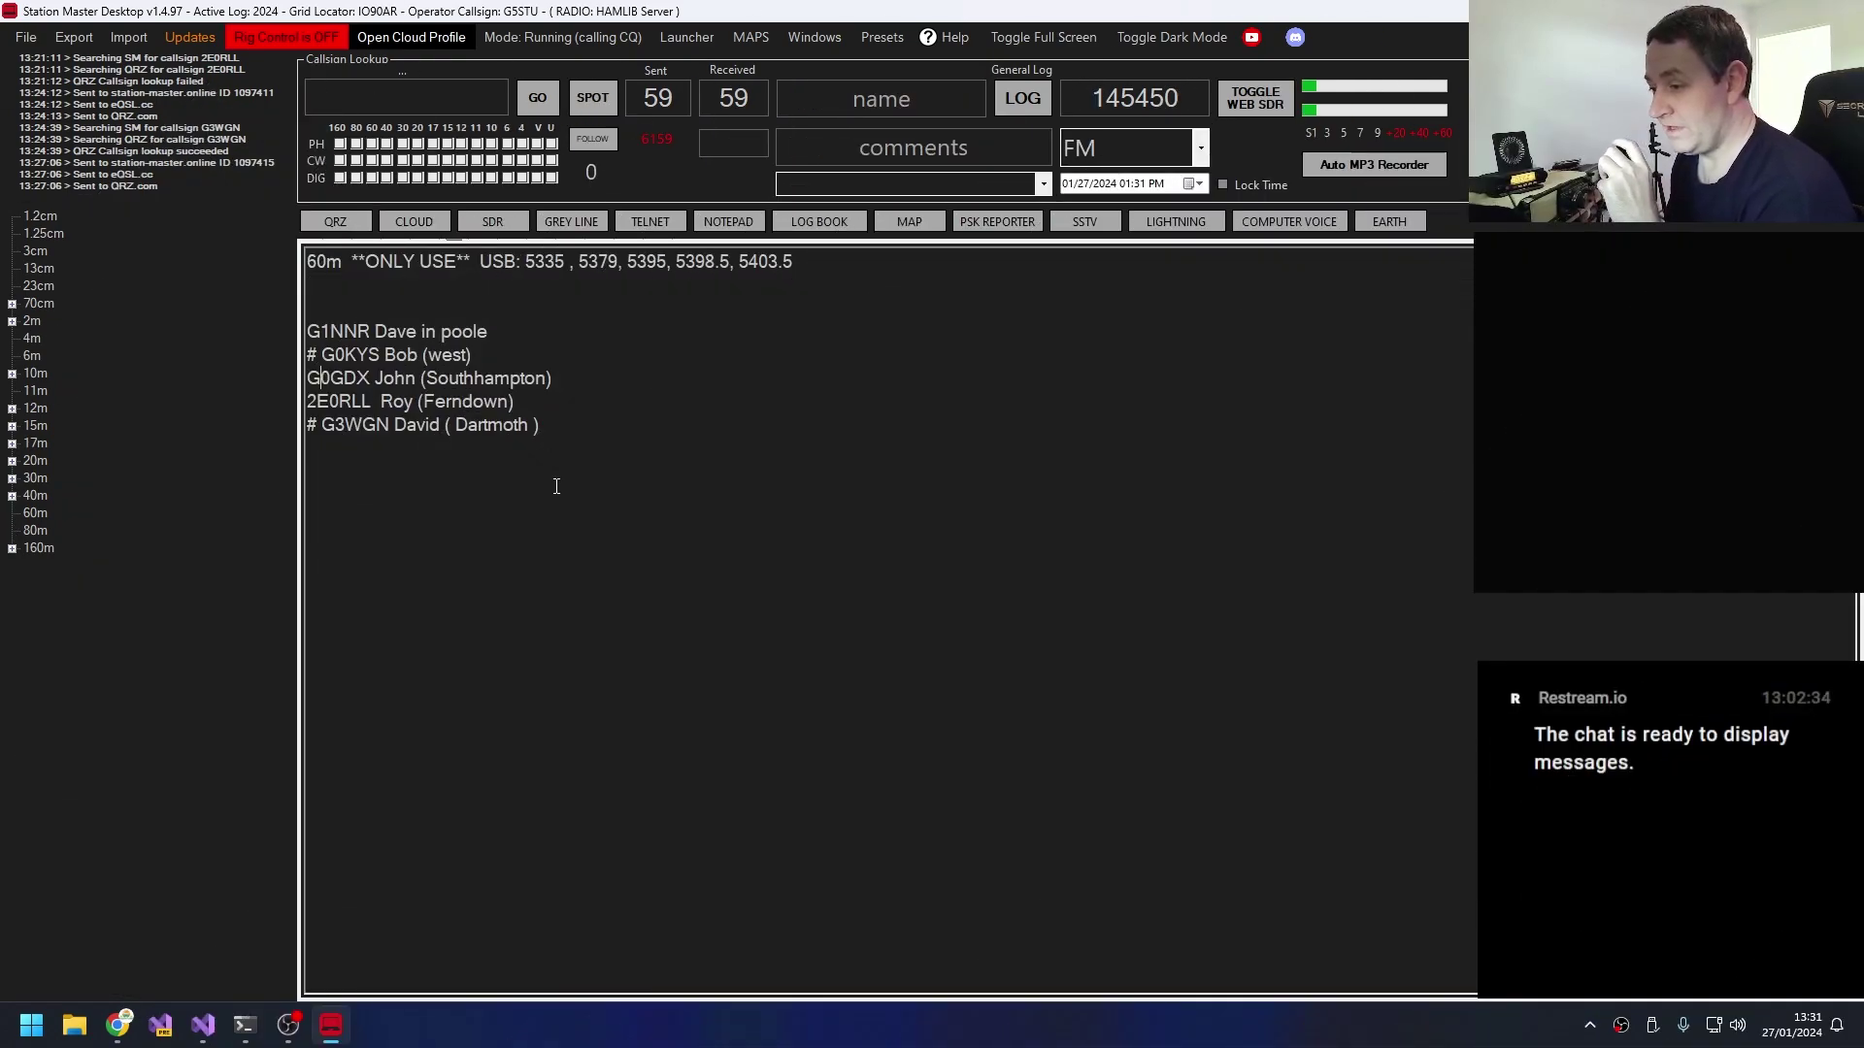
left_click(570, 424)
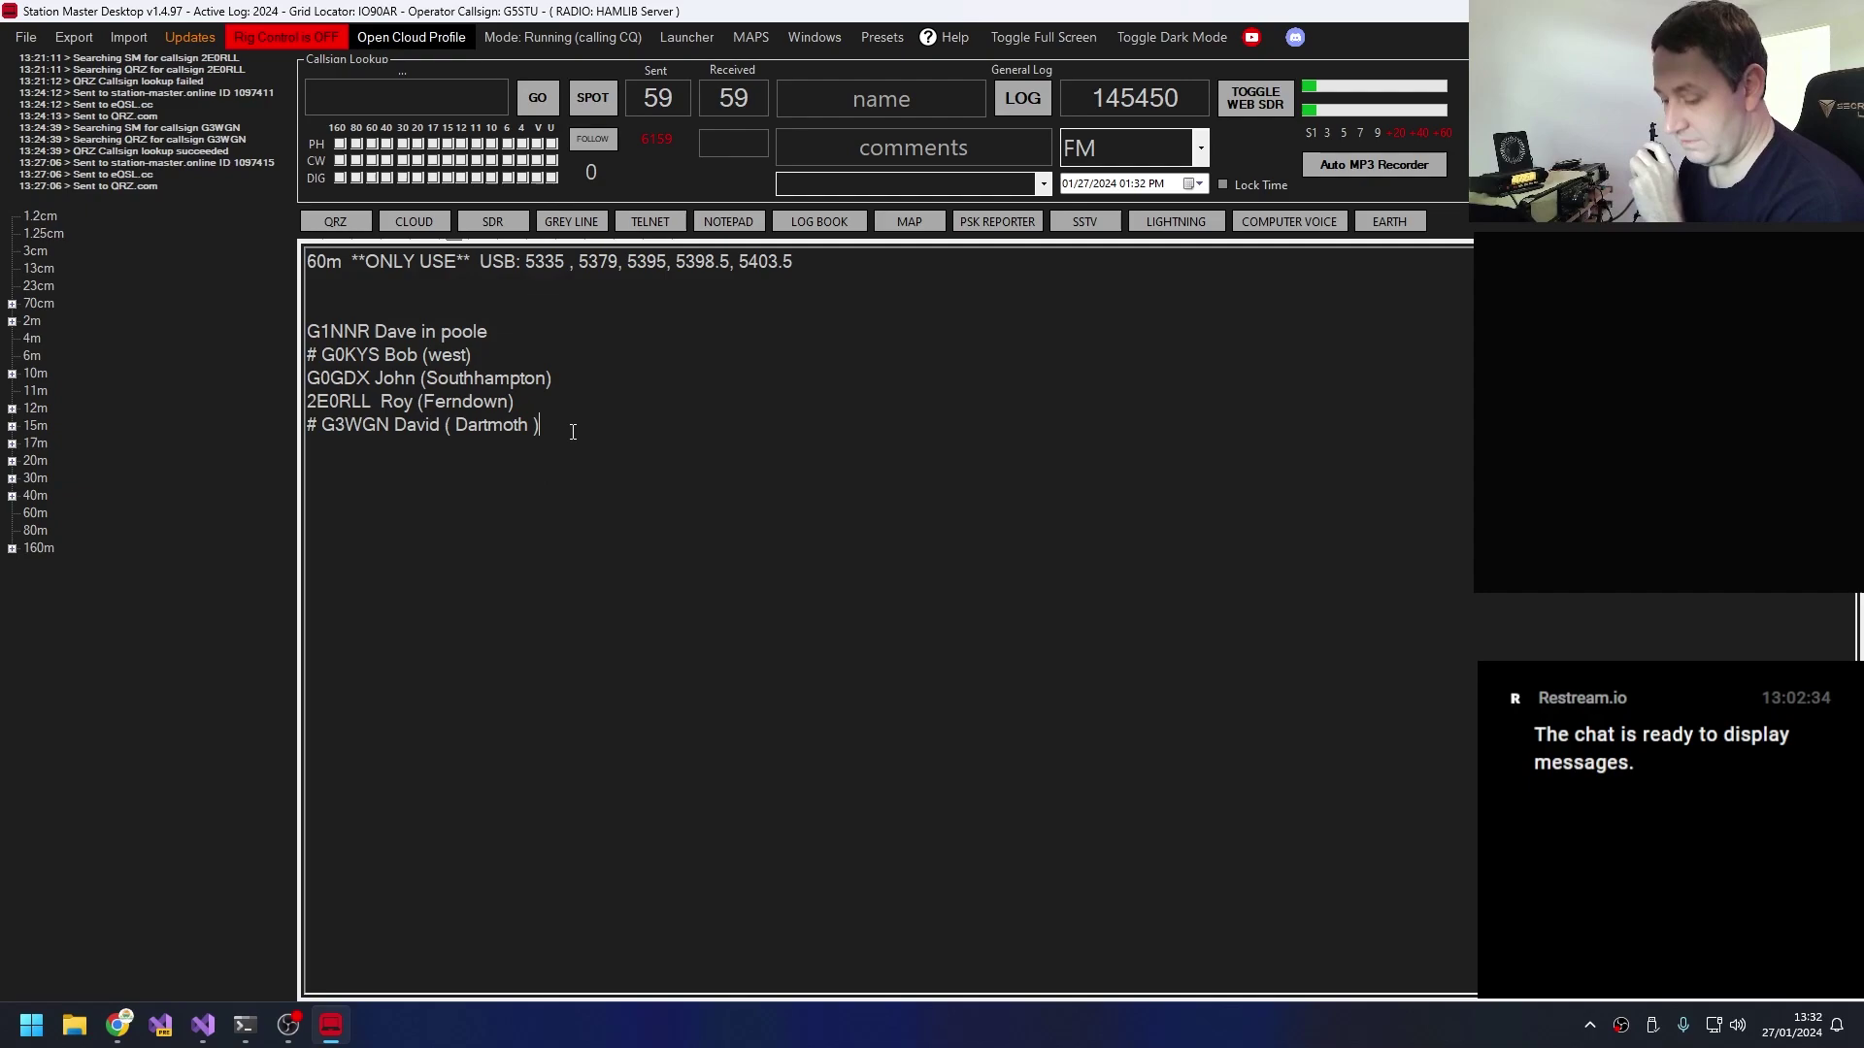
key("Return")
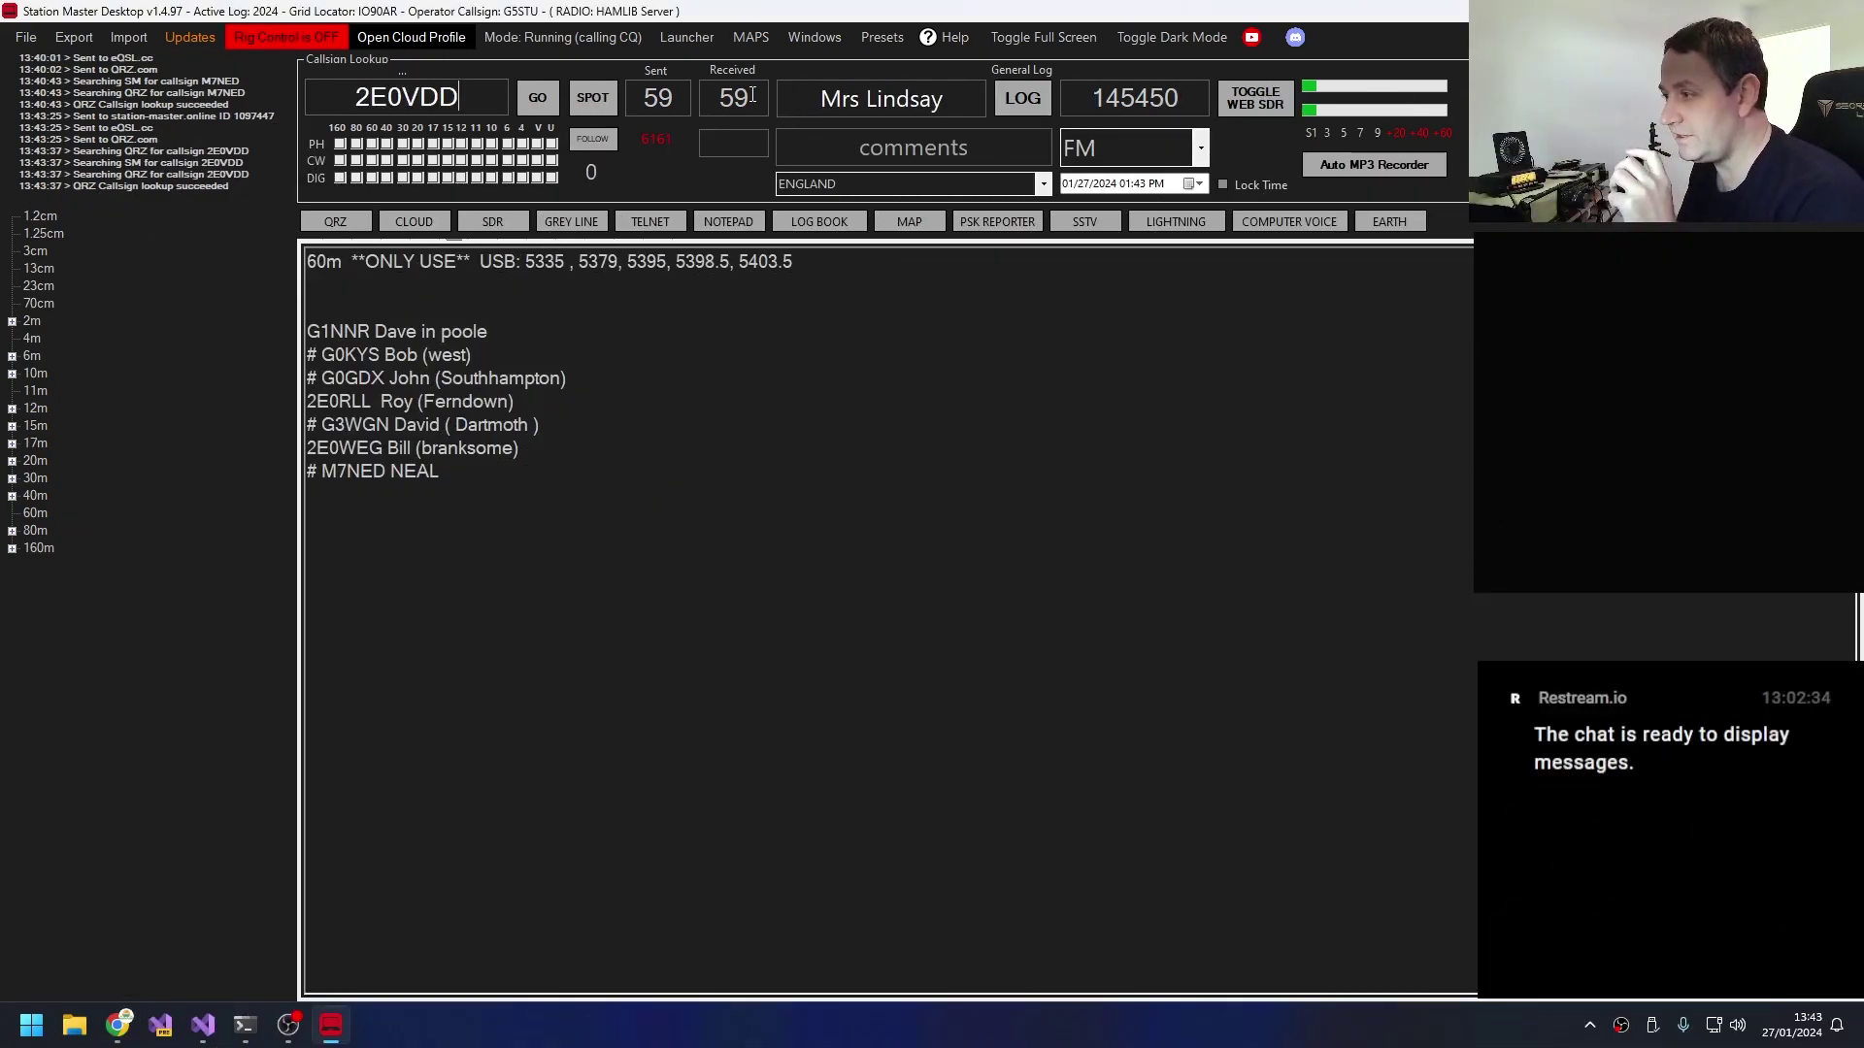
left_click(867, 104)
key("BackSpace")
key("BackSpace")
key("BackSpace")
key("BackSpace")
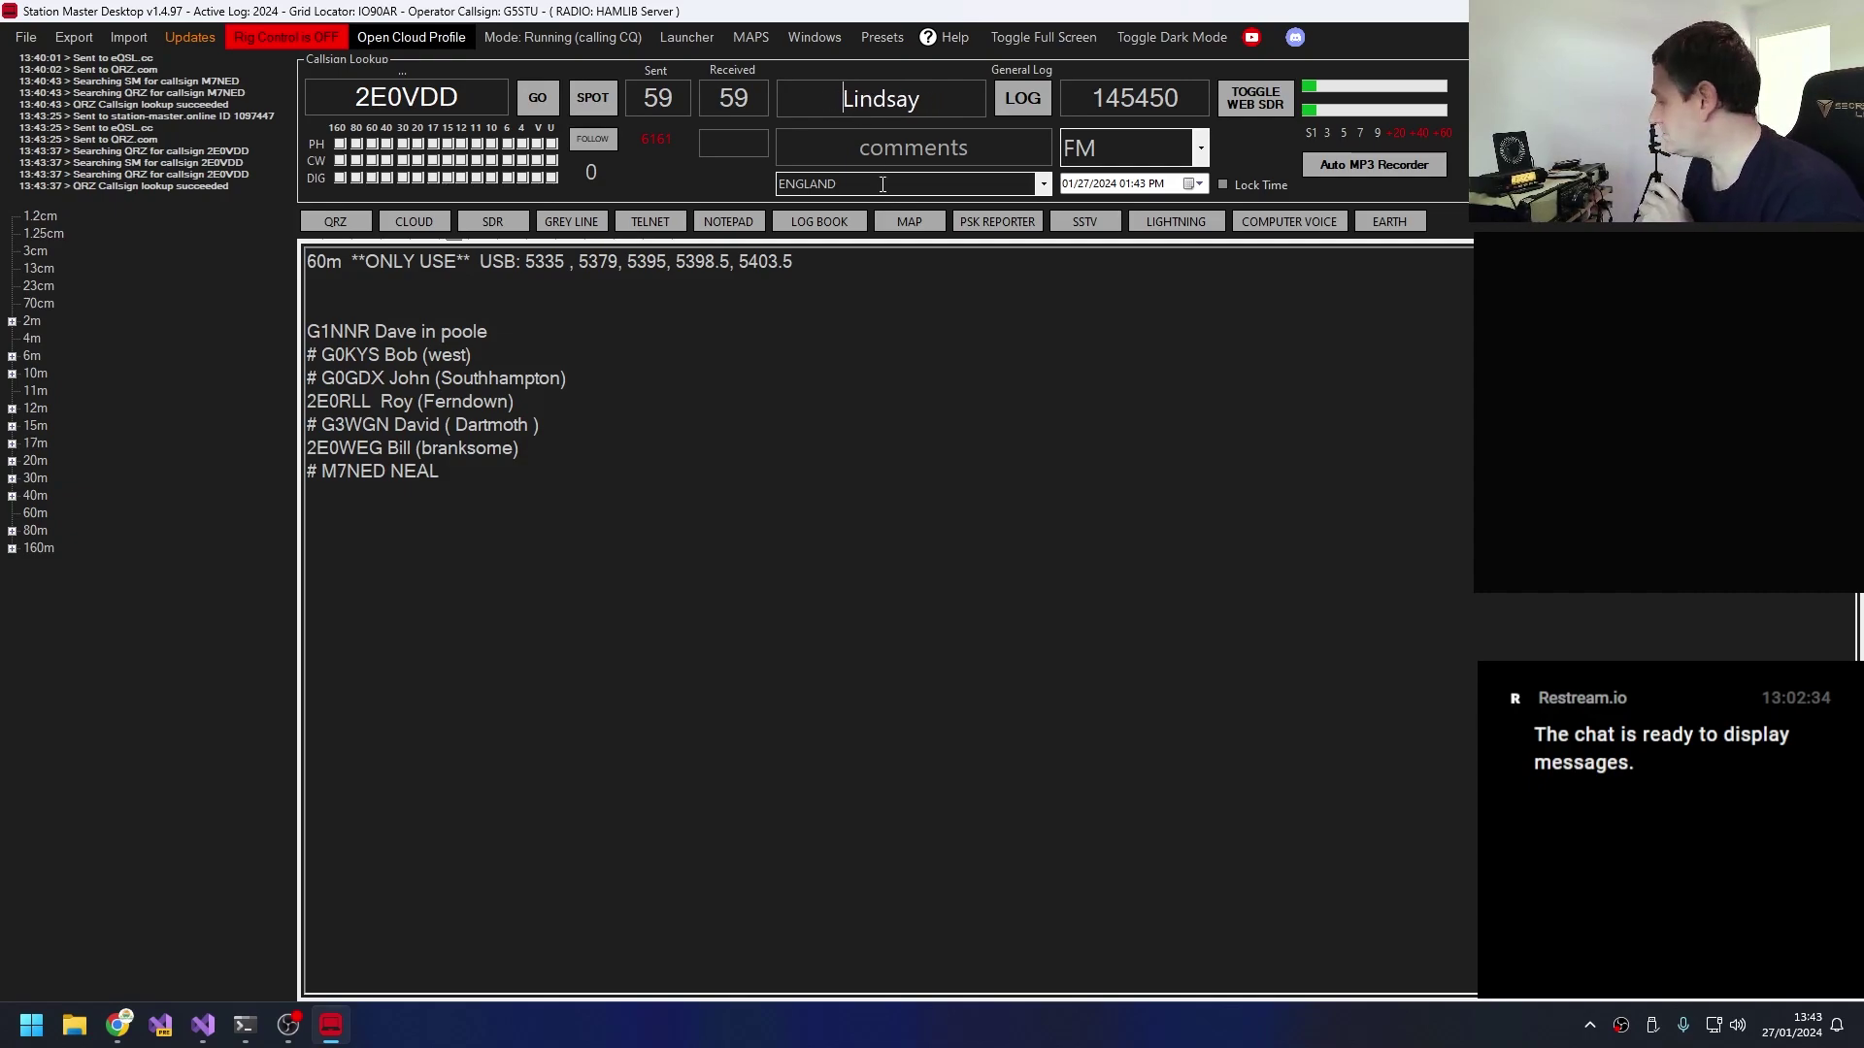
left_click(679, 98)
key("BackSpace")
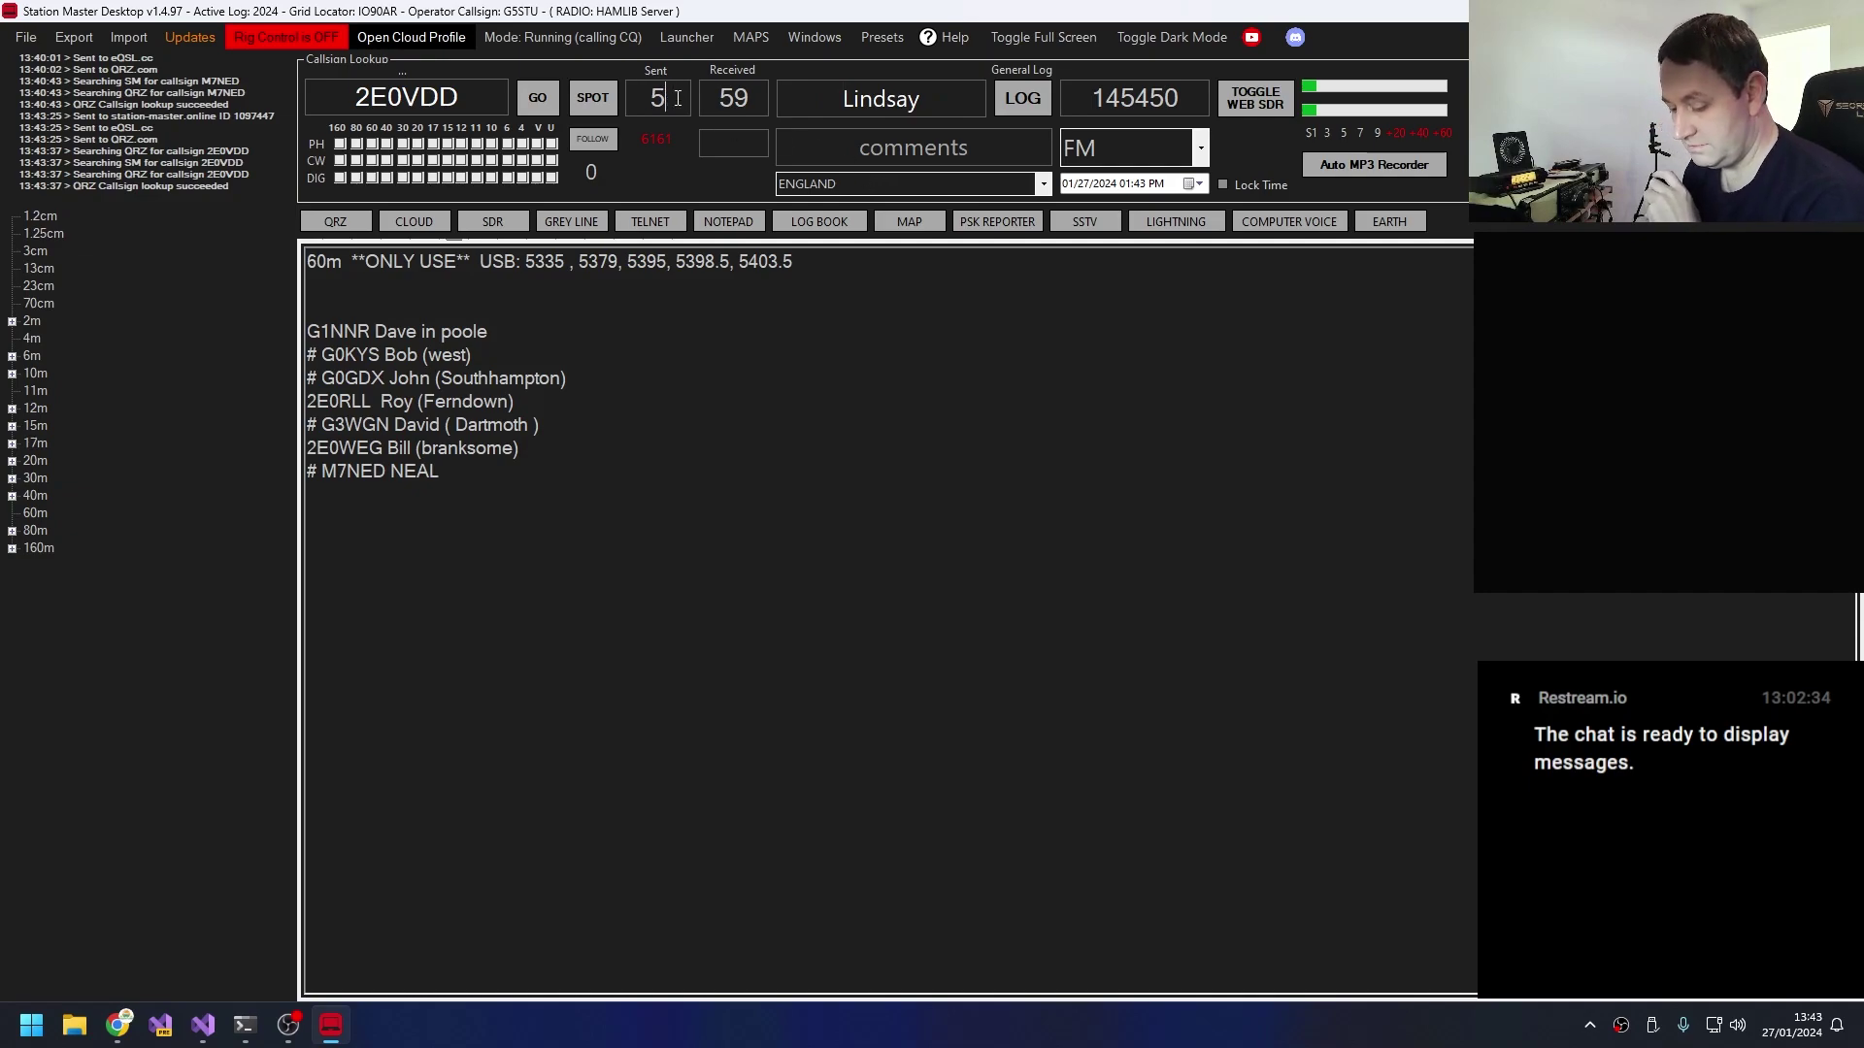
type("7")
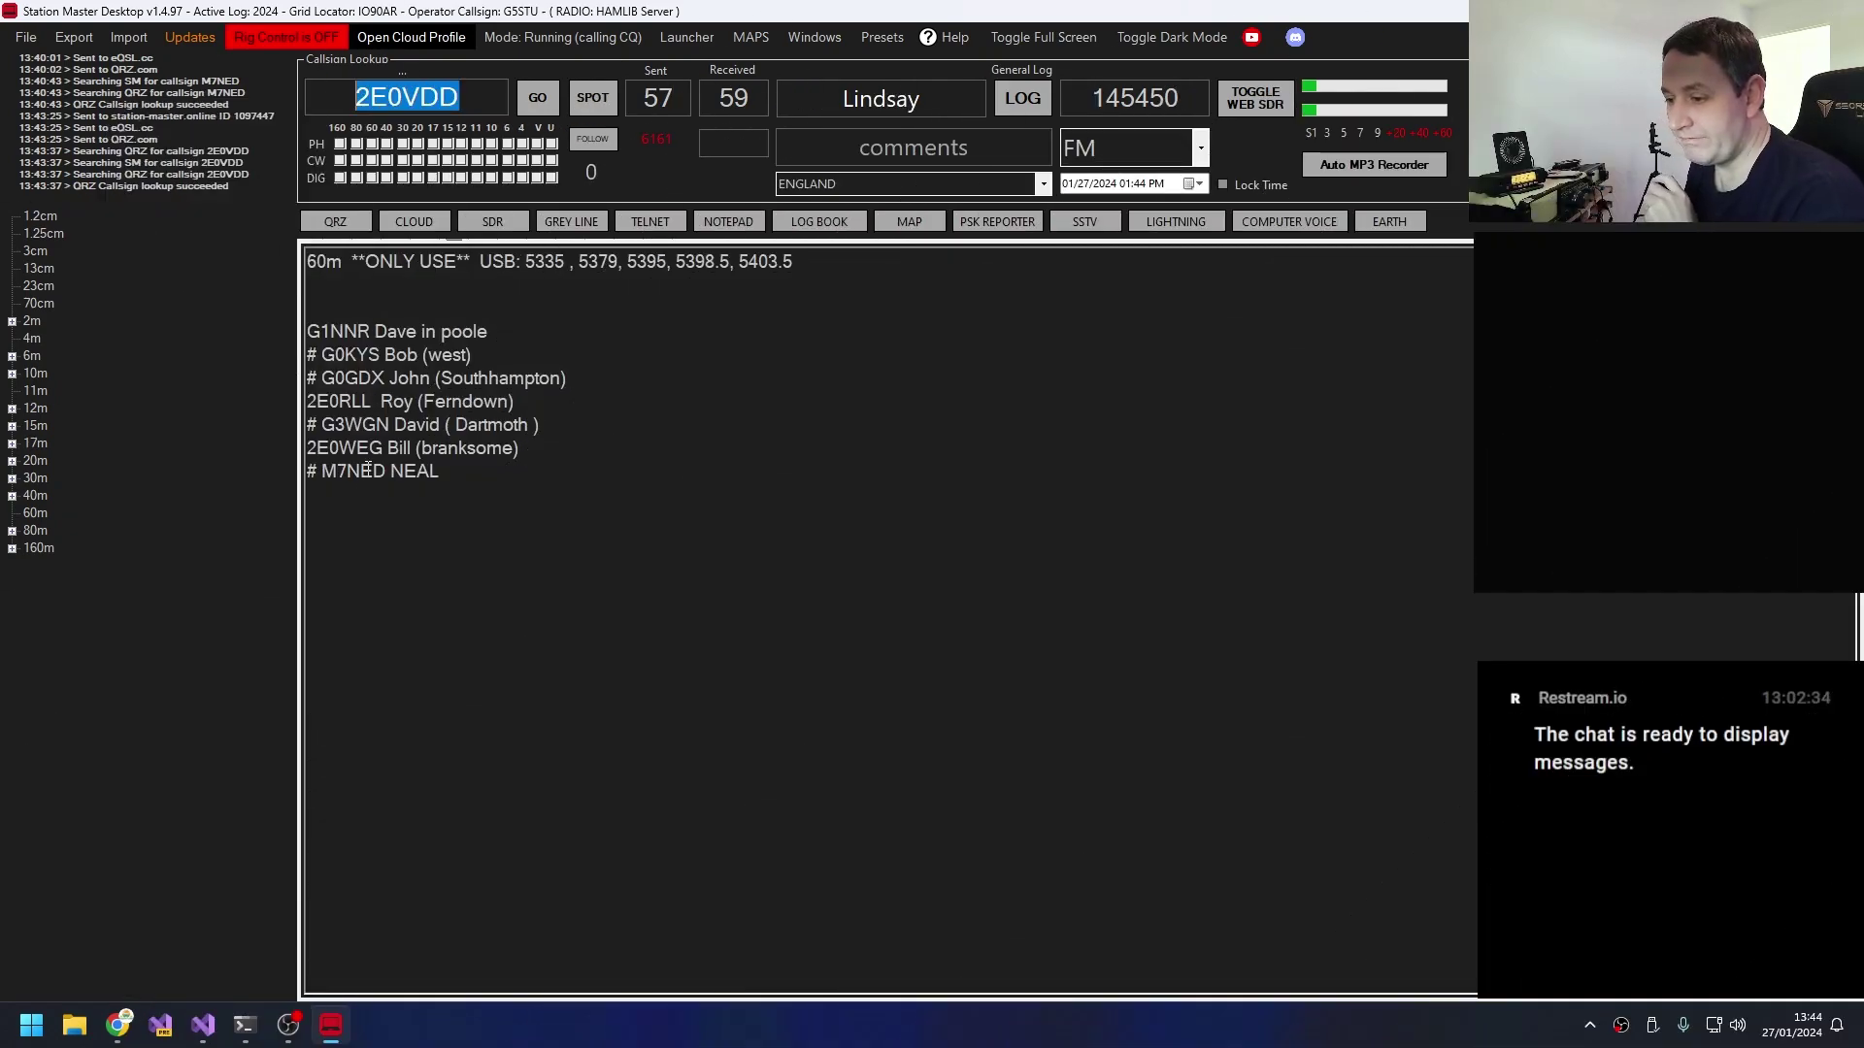
left_click(527, 461)
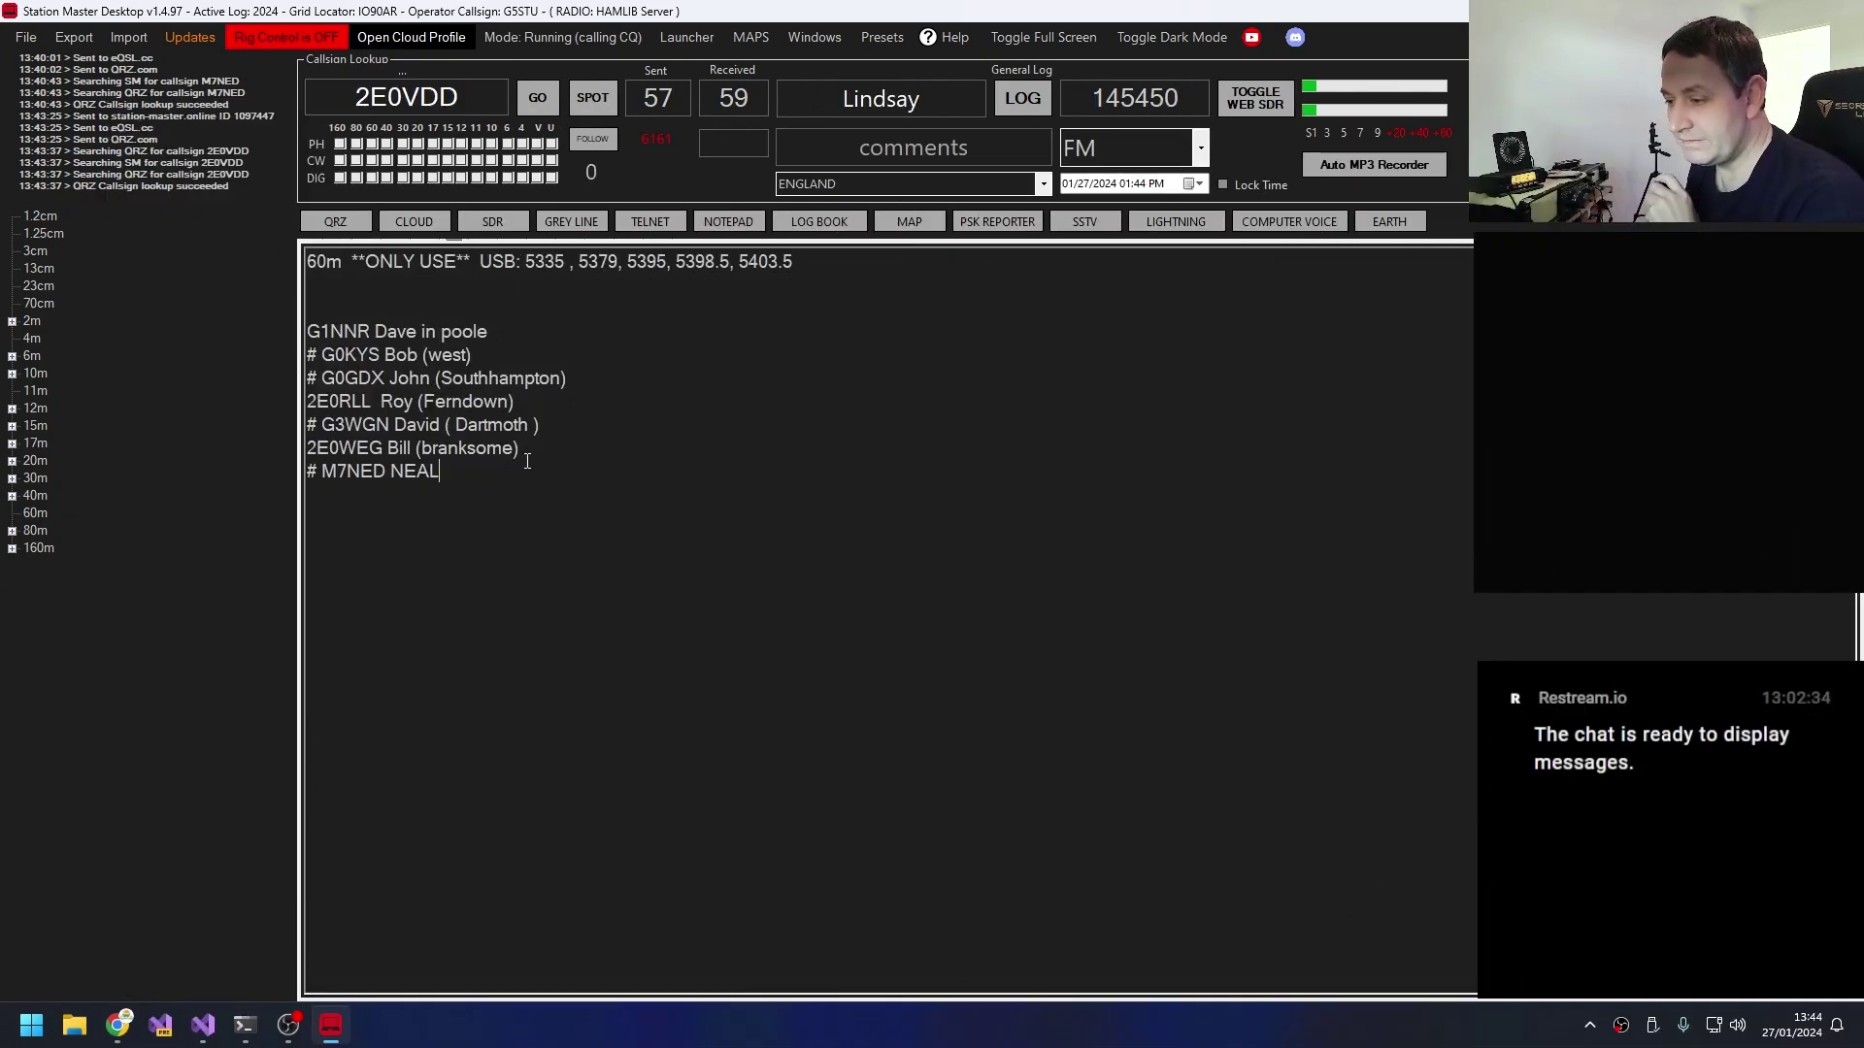
key("Return")
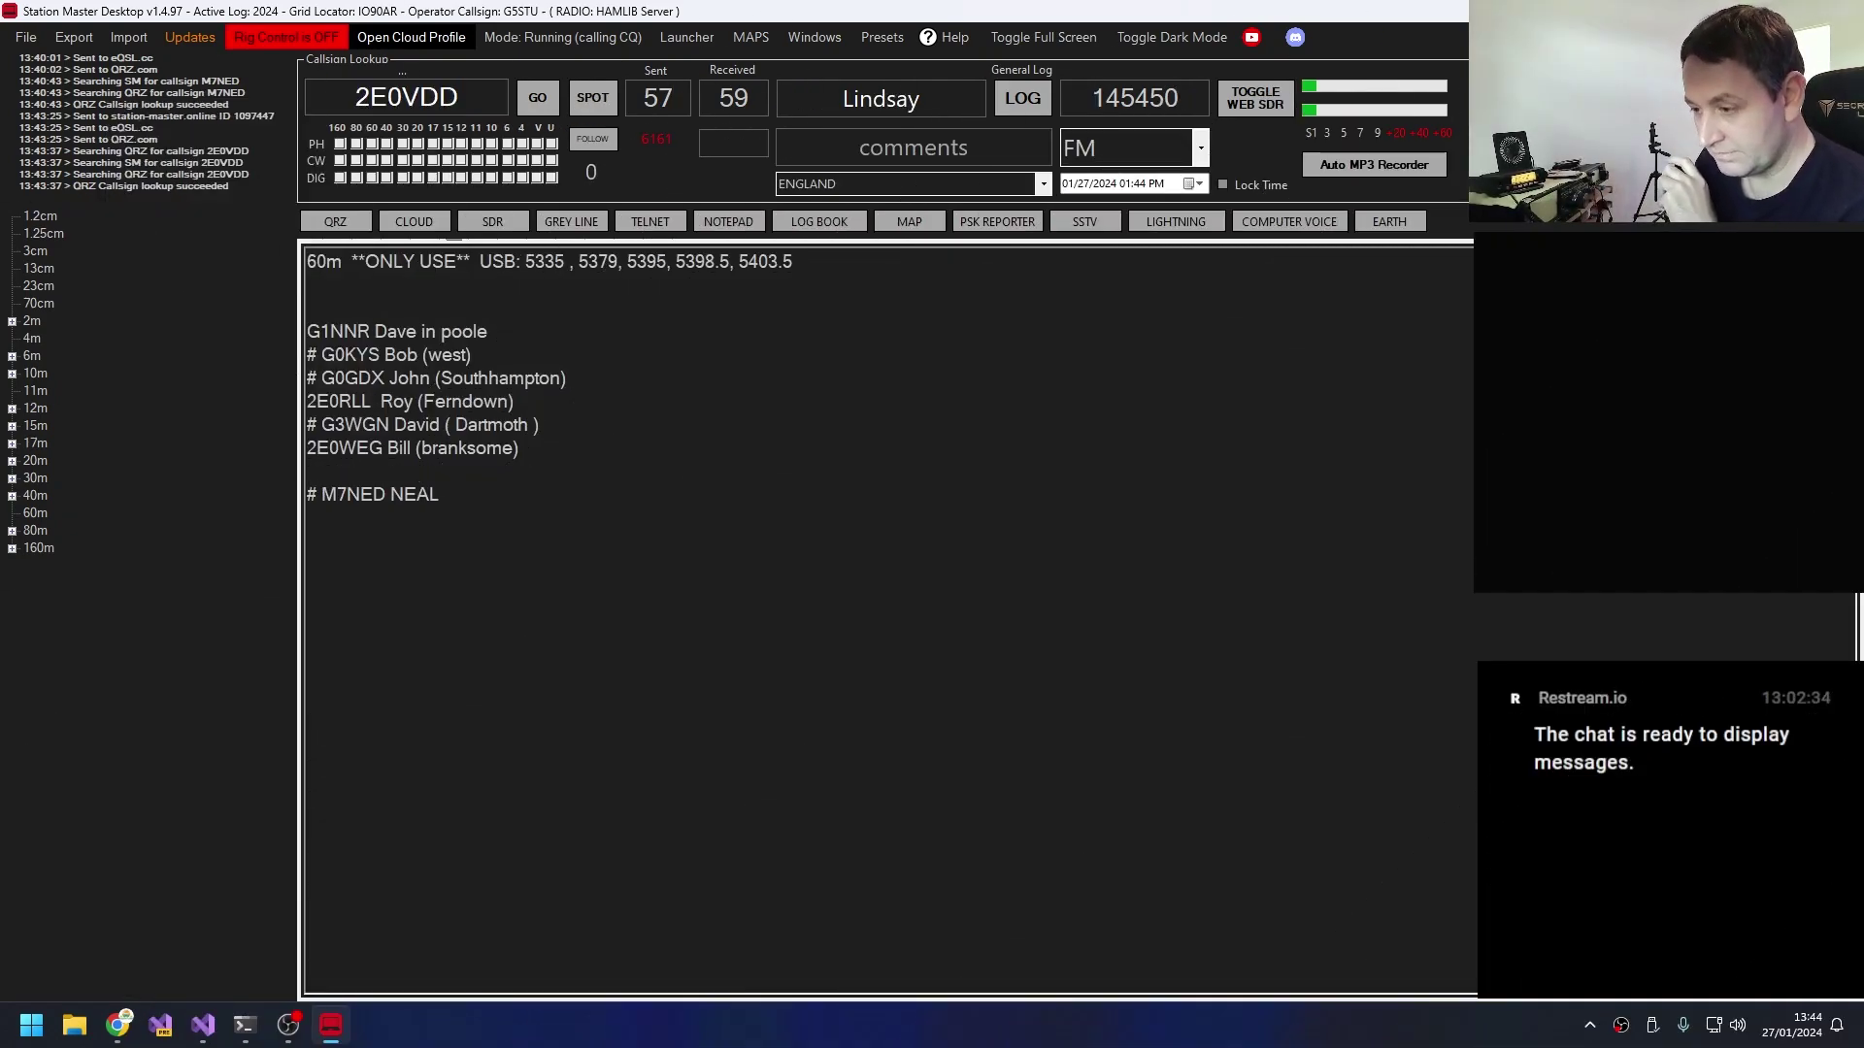
type("2E0VDD")
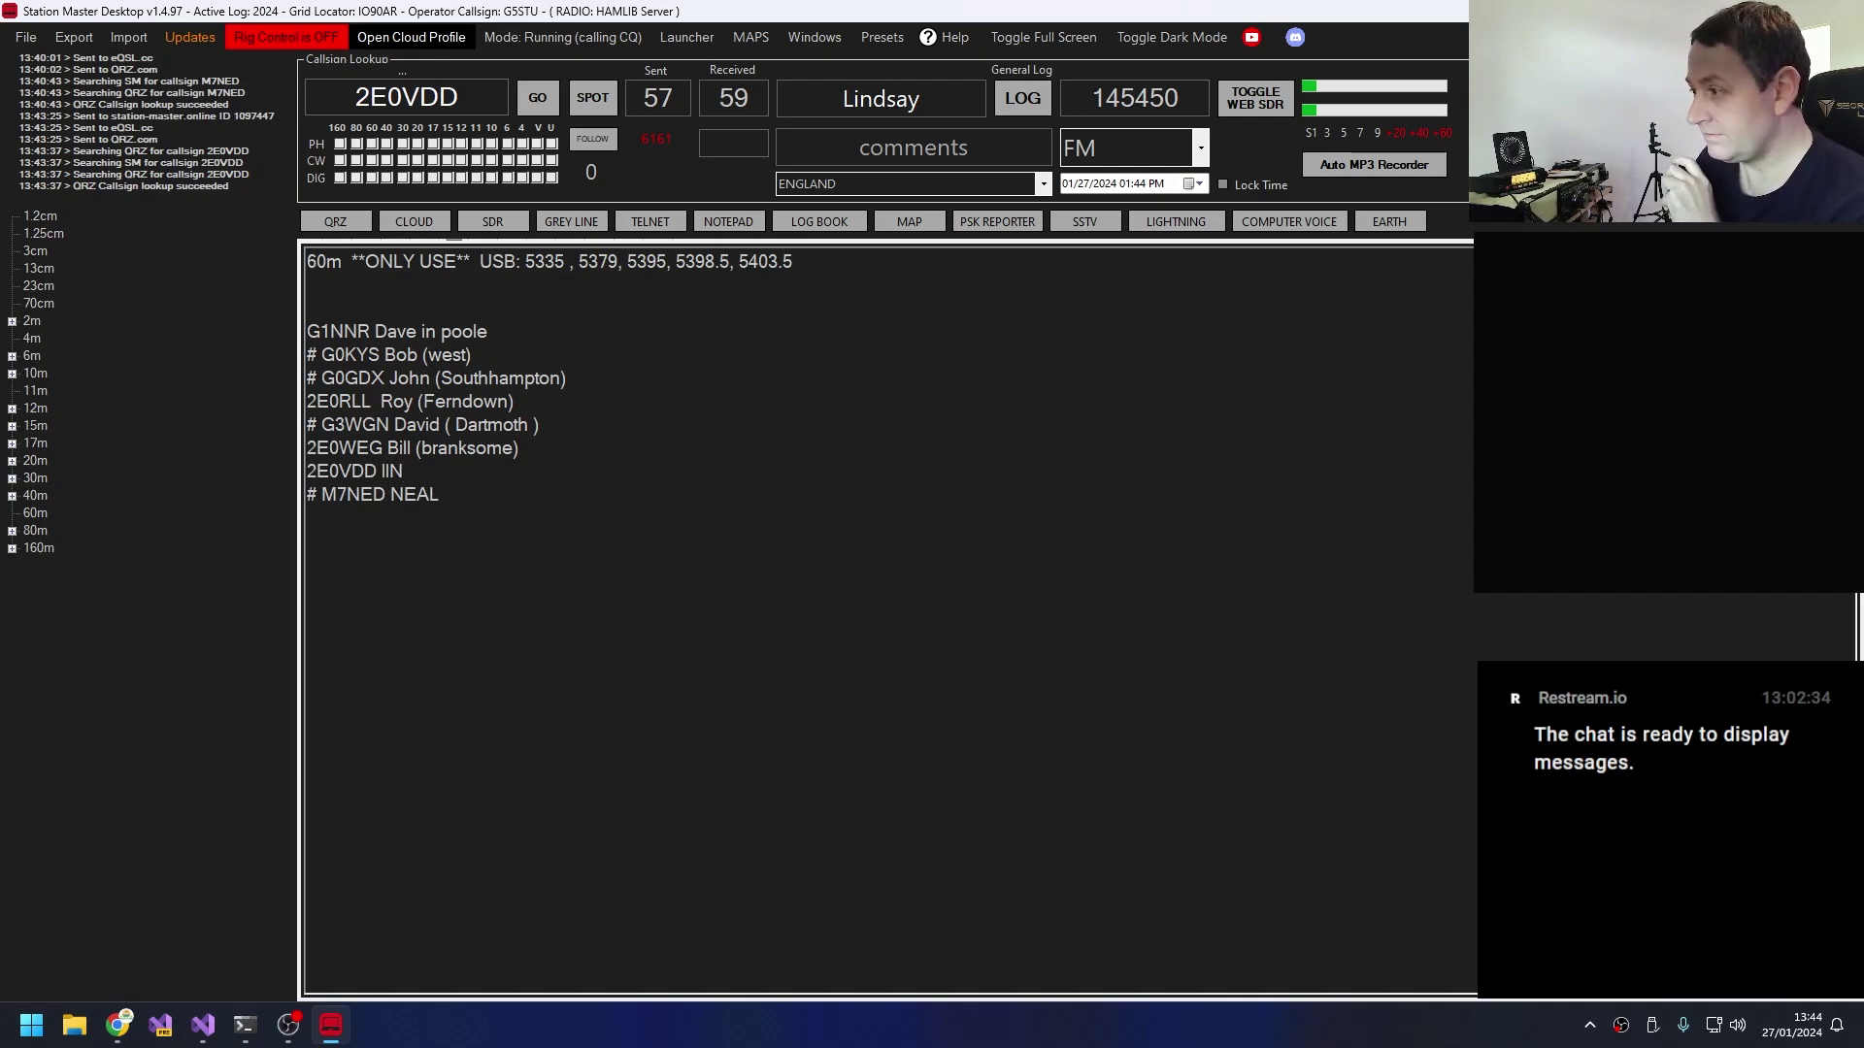
type("IINSAY")
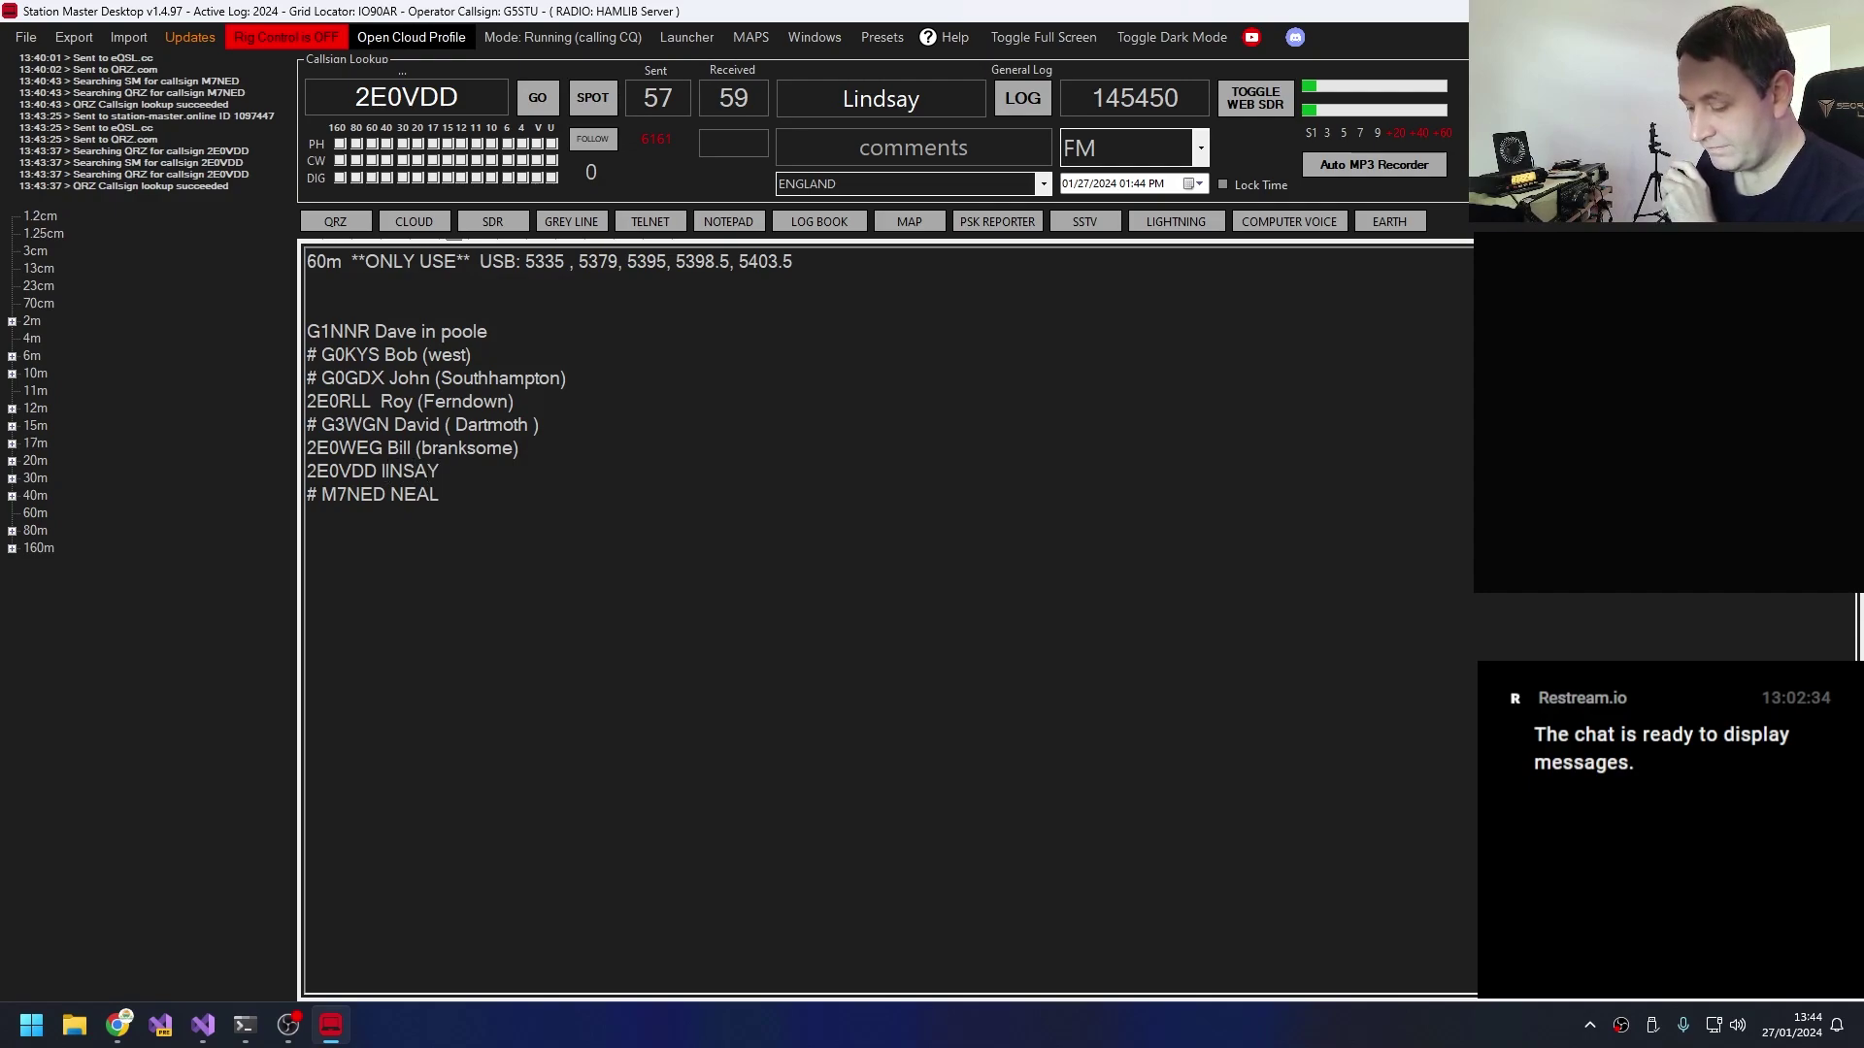
left_click(386, 471)
key("BackSpace")
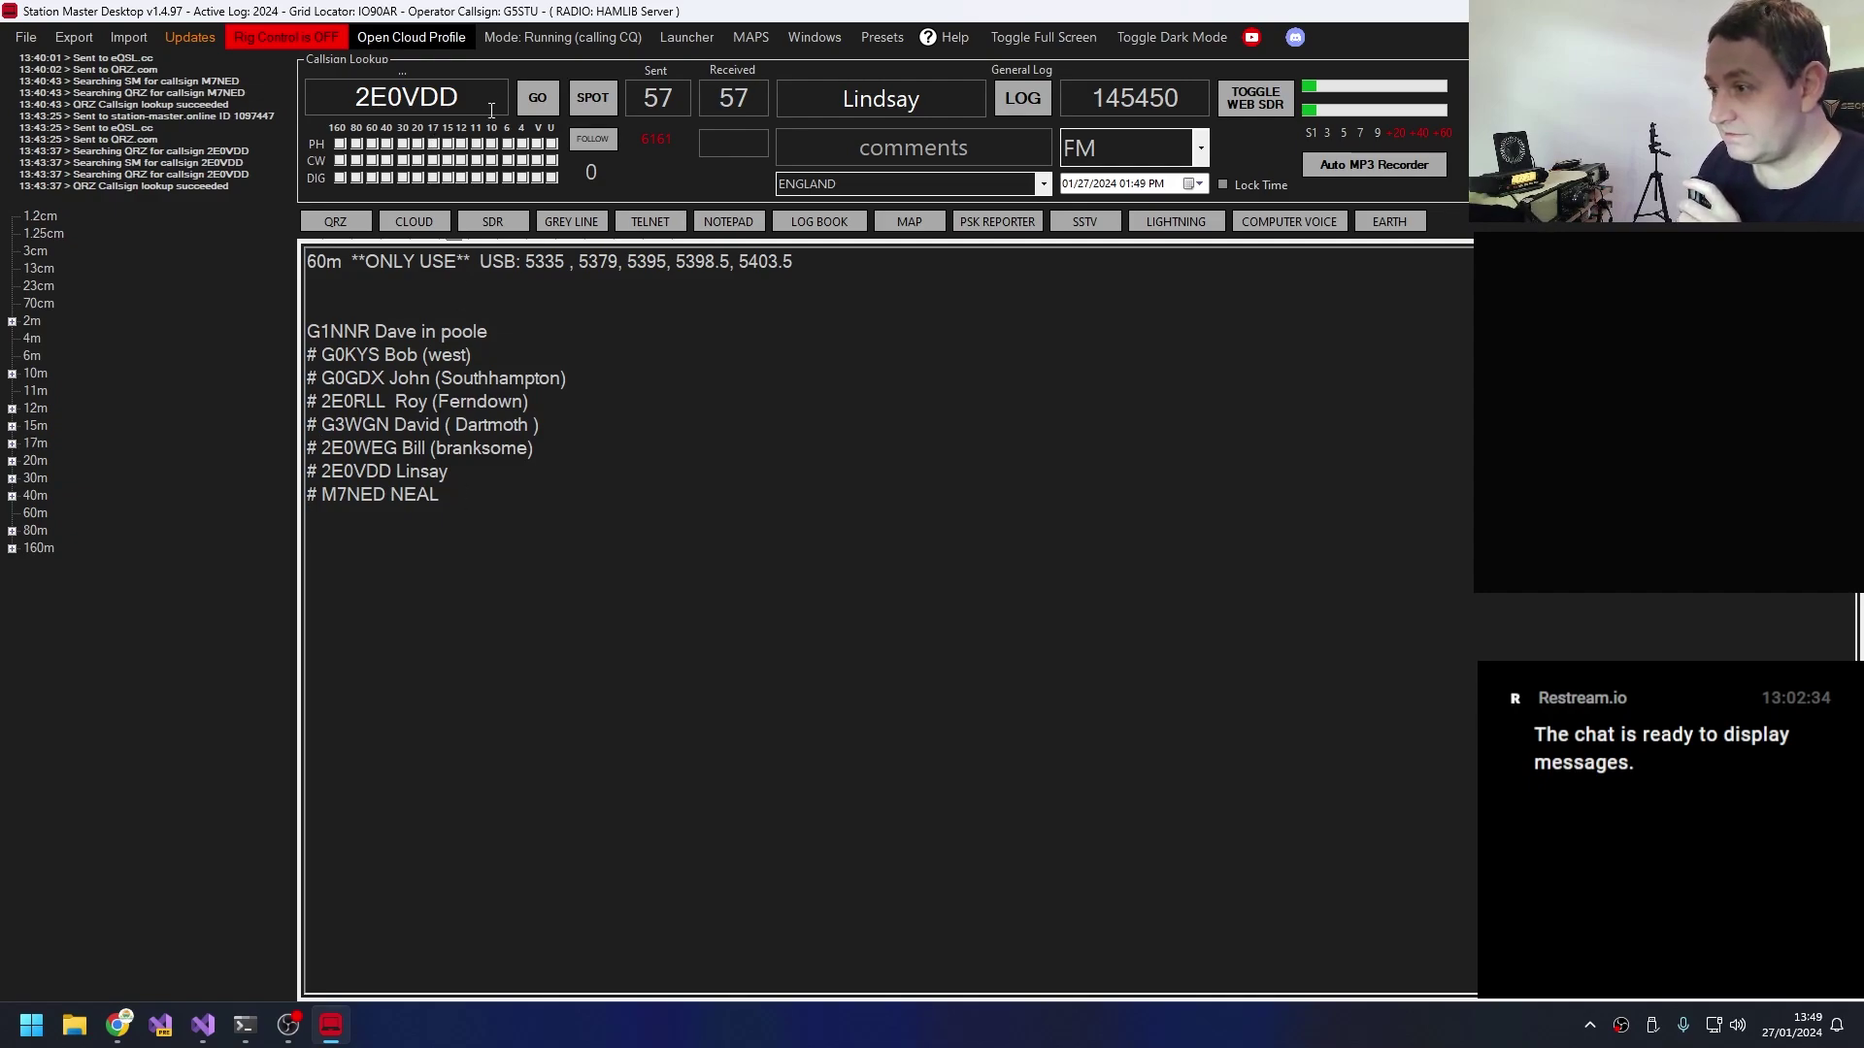
left_click_drag(485, 97, 346, 101)
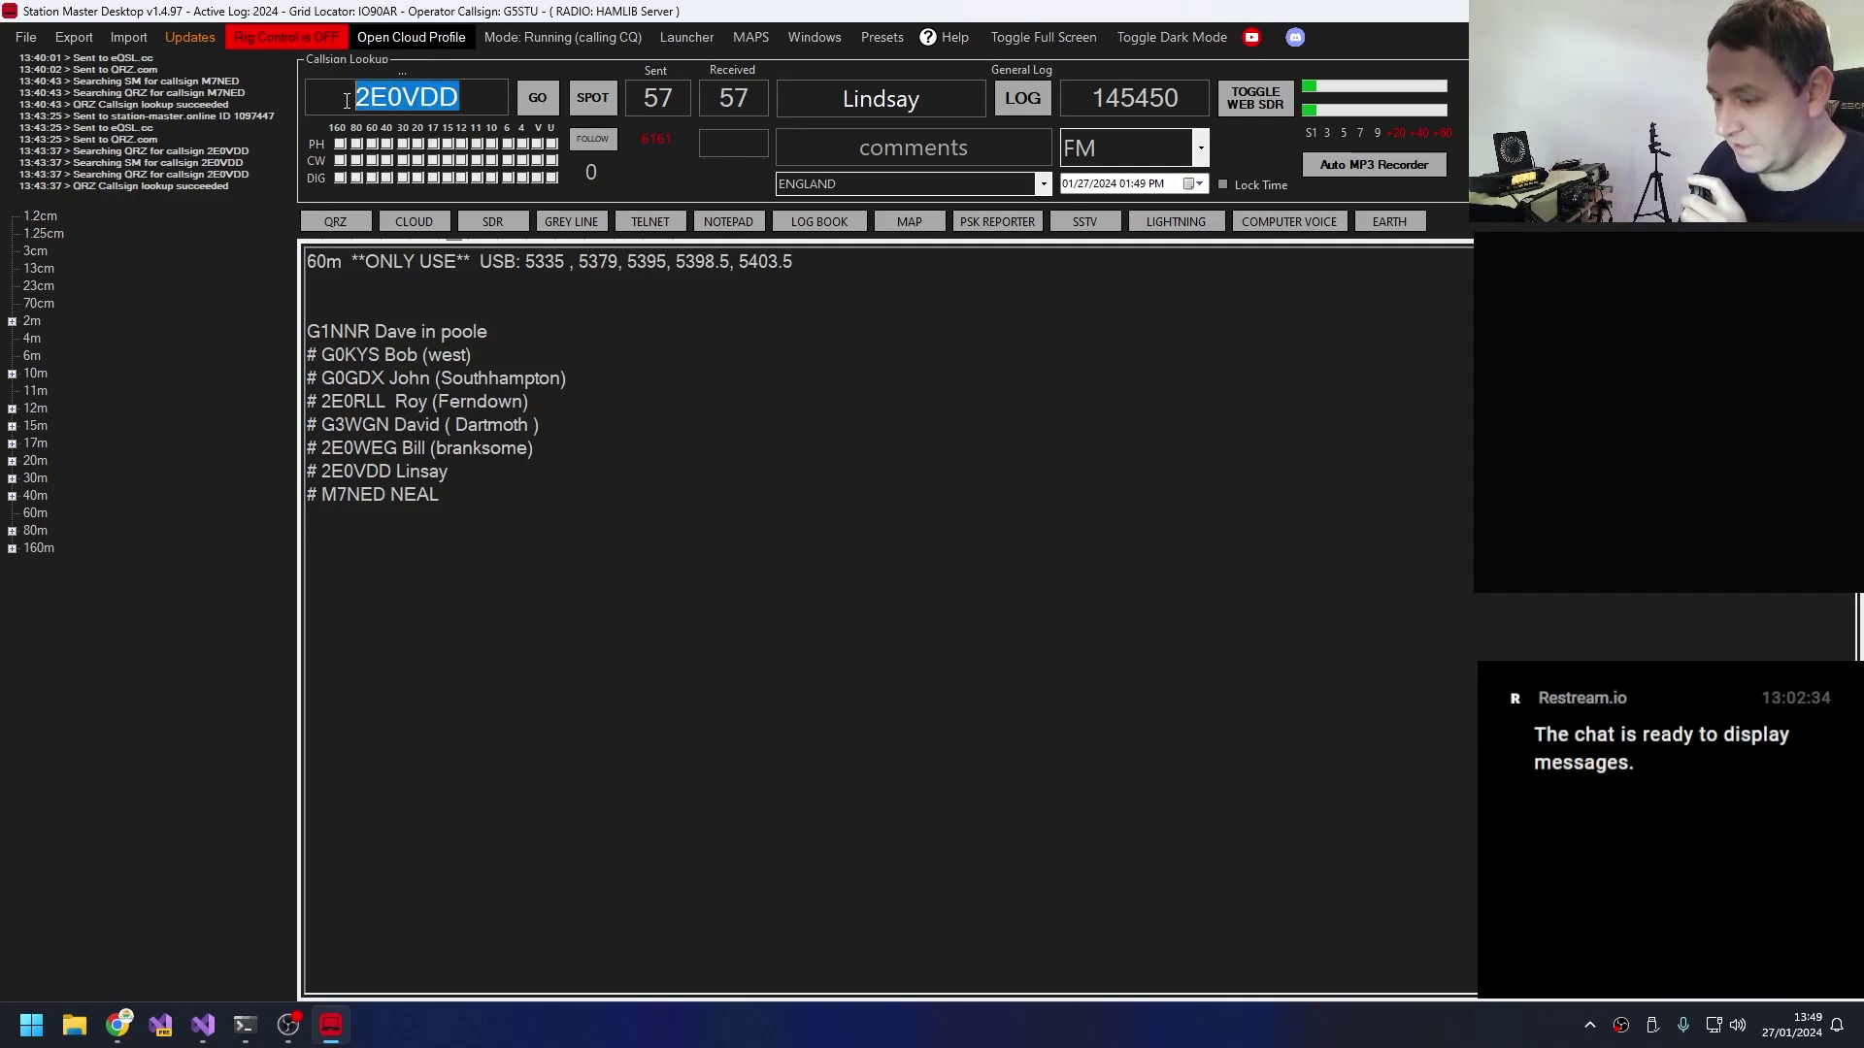
type("M")
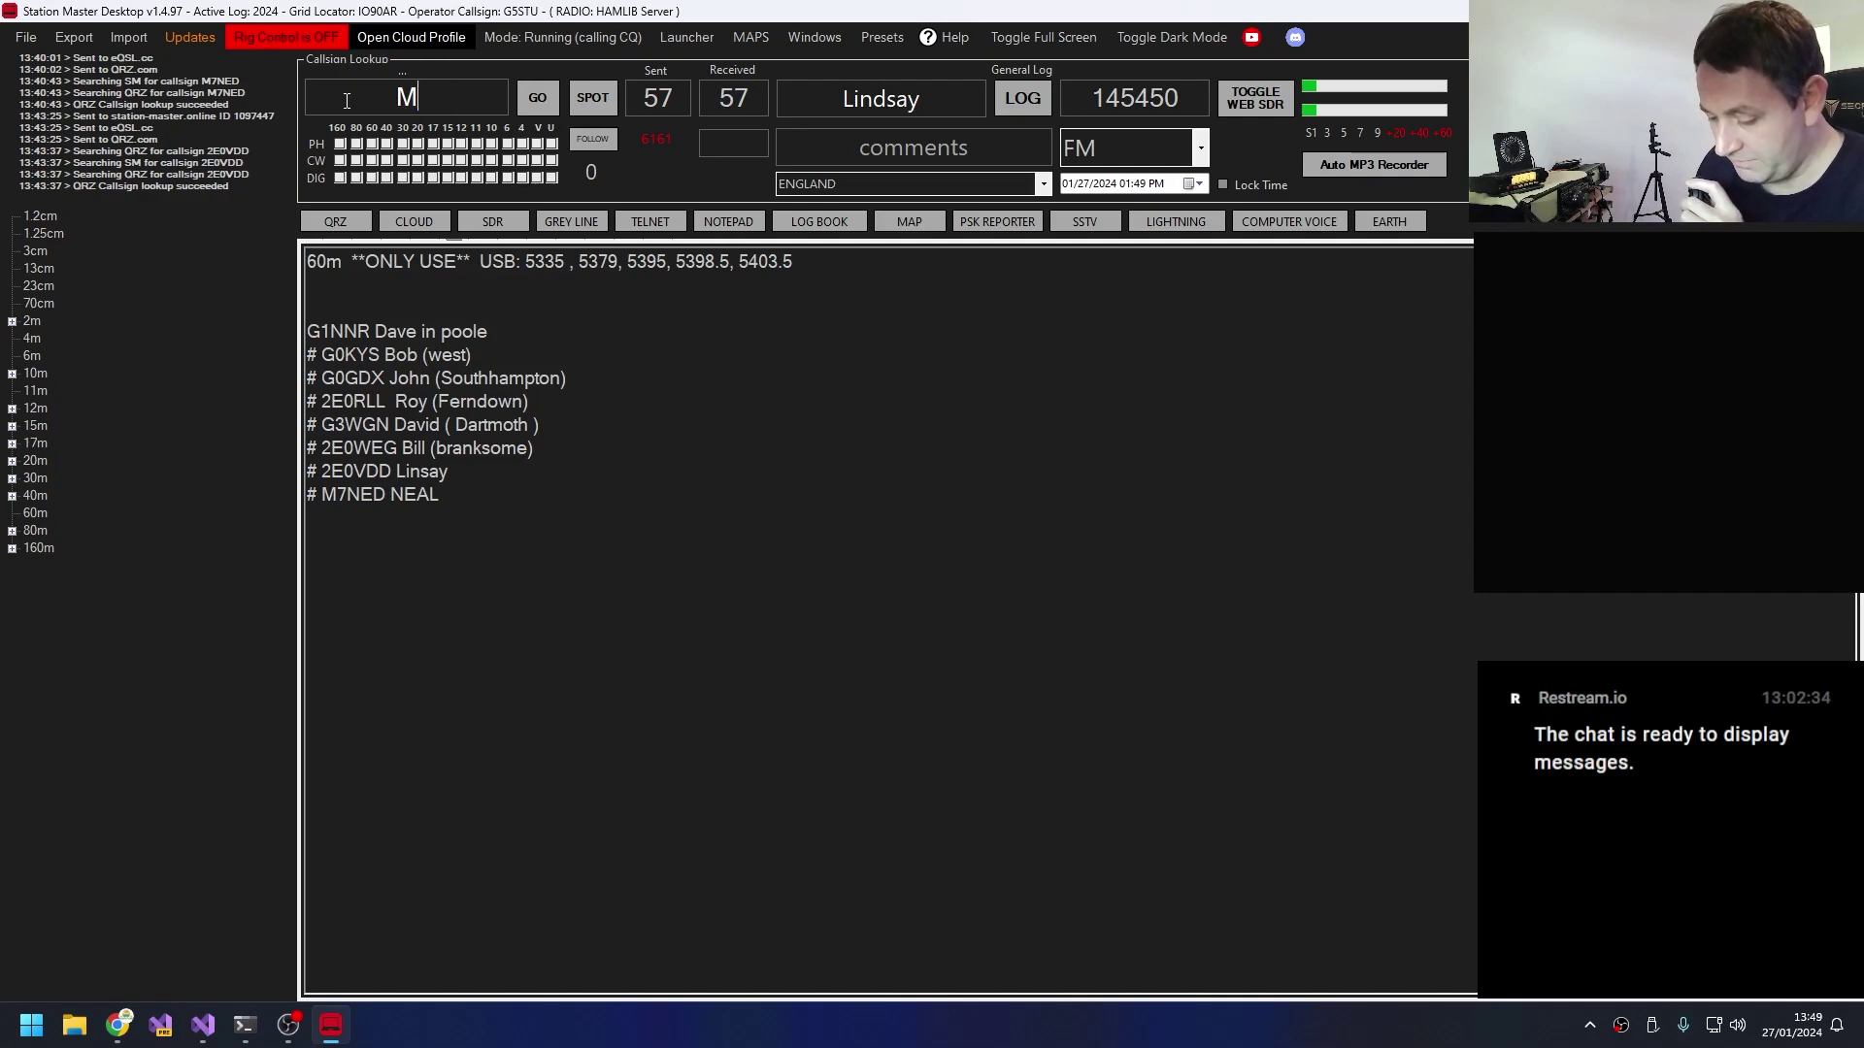
type("7OPDS")
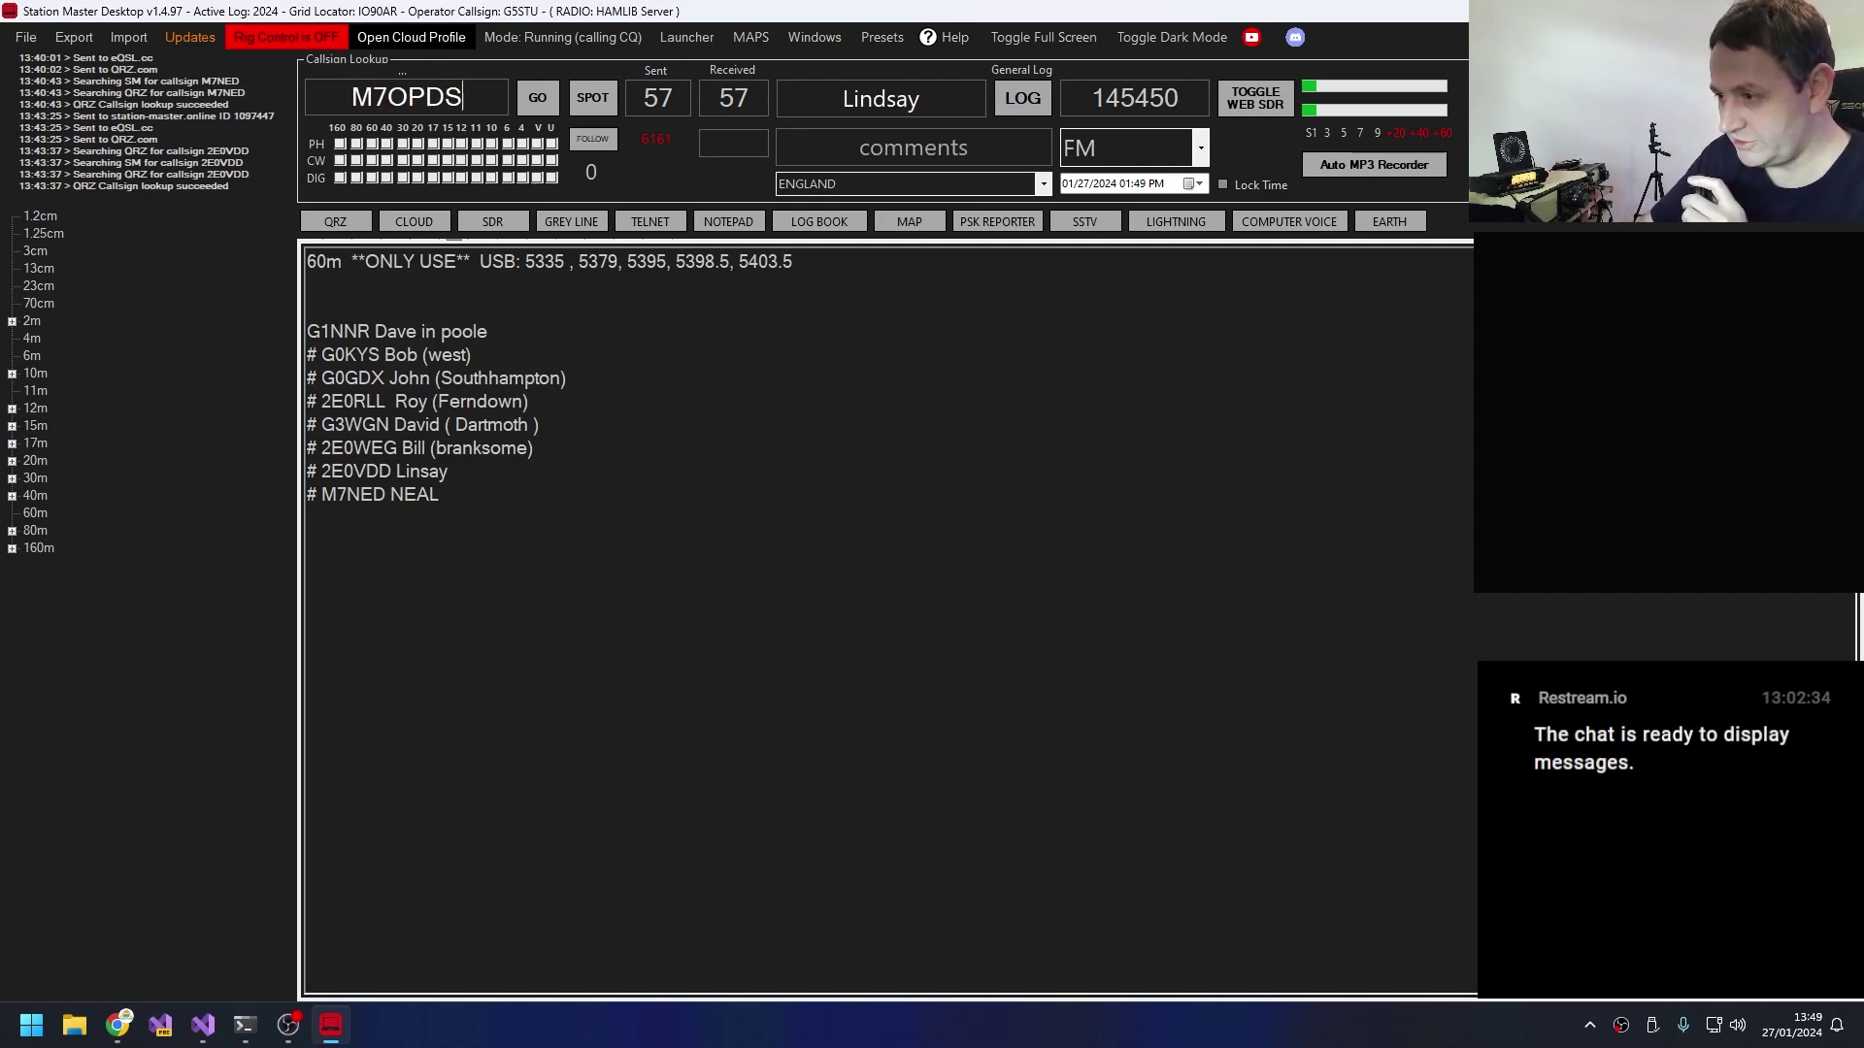
key("BackSpace")
key("Return")
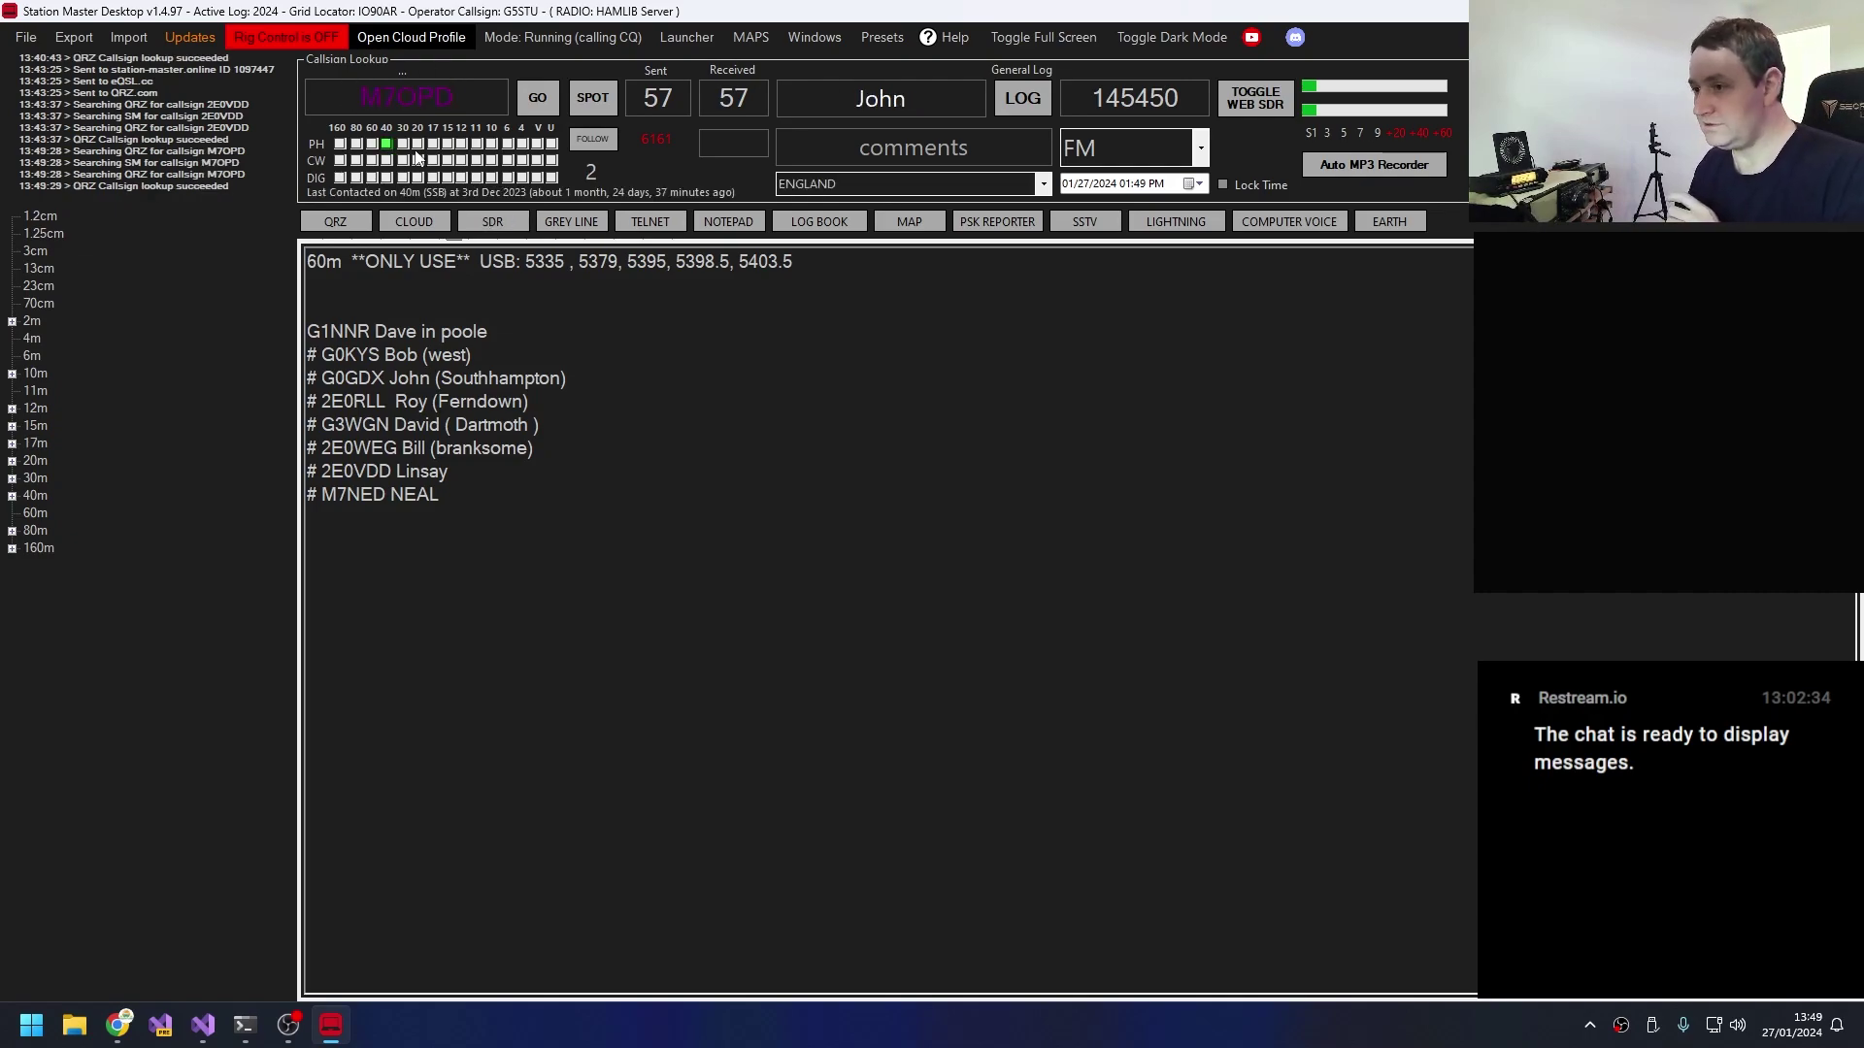
left_click_drag(456, 97, 360, 97)
right_click(401, 115)
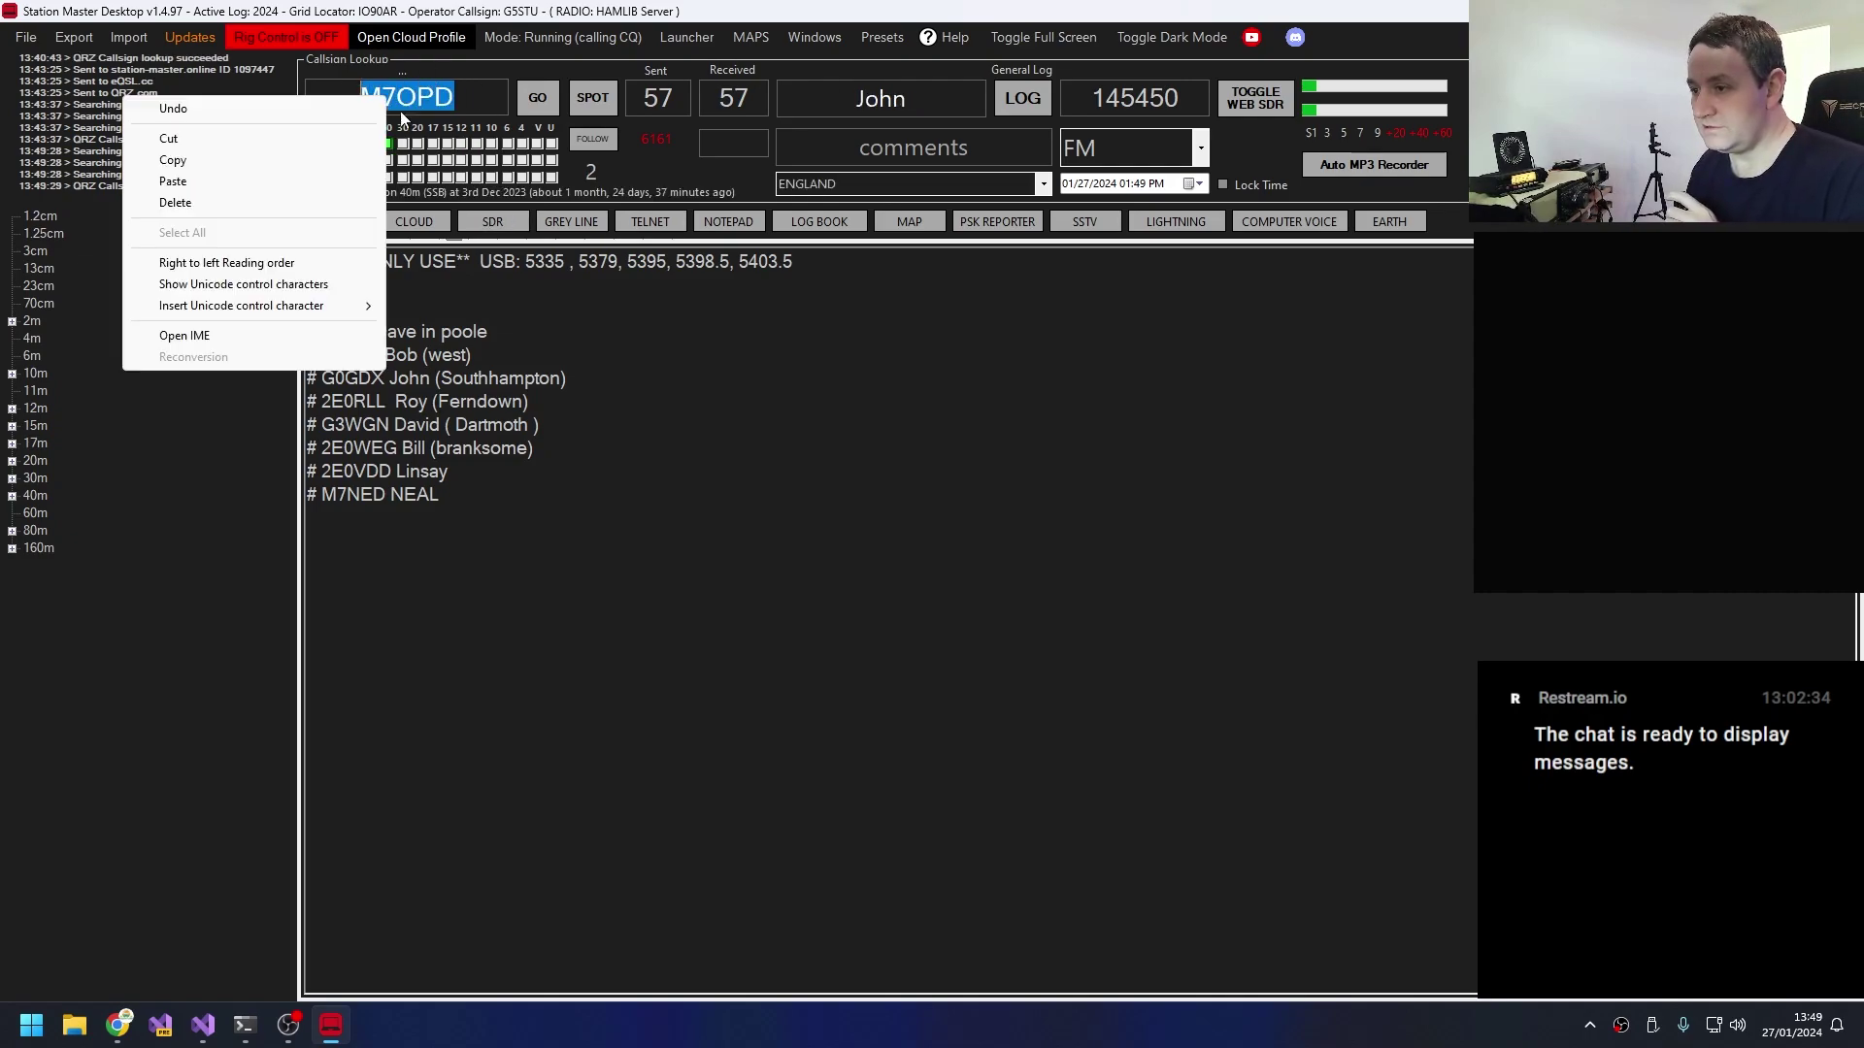
left_click(172, 159)
left_click(458, 498)
key("Return")
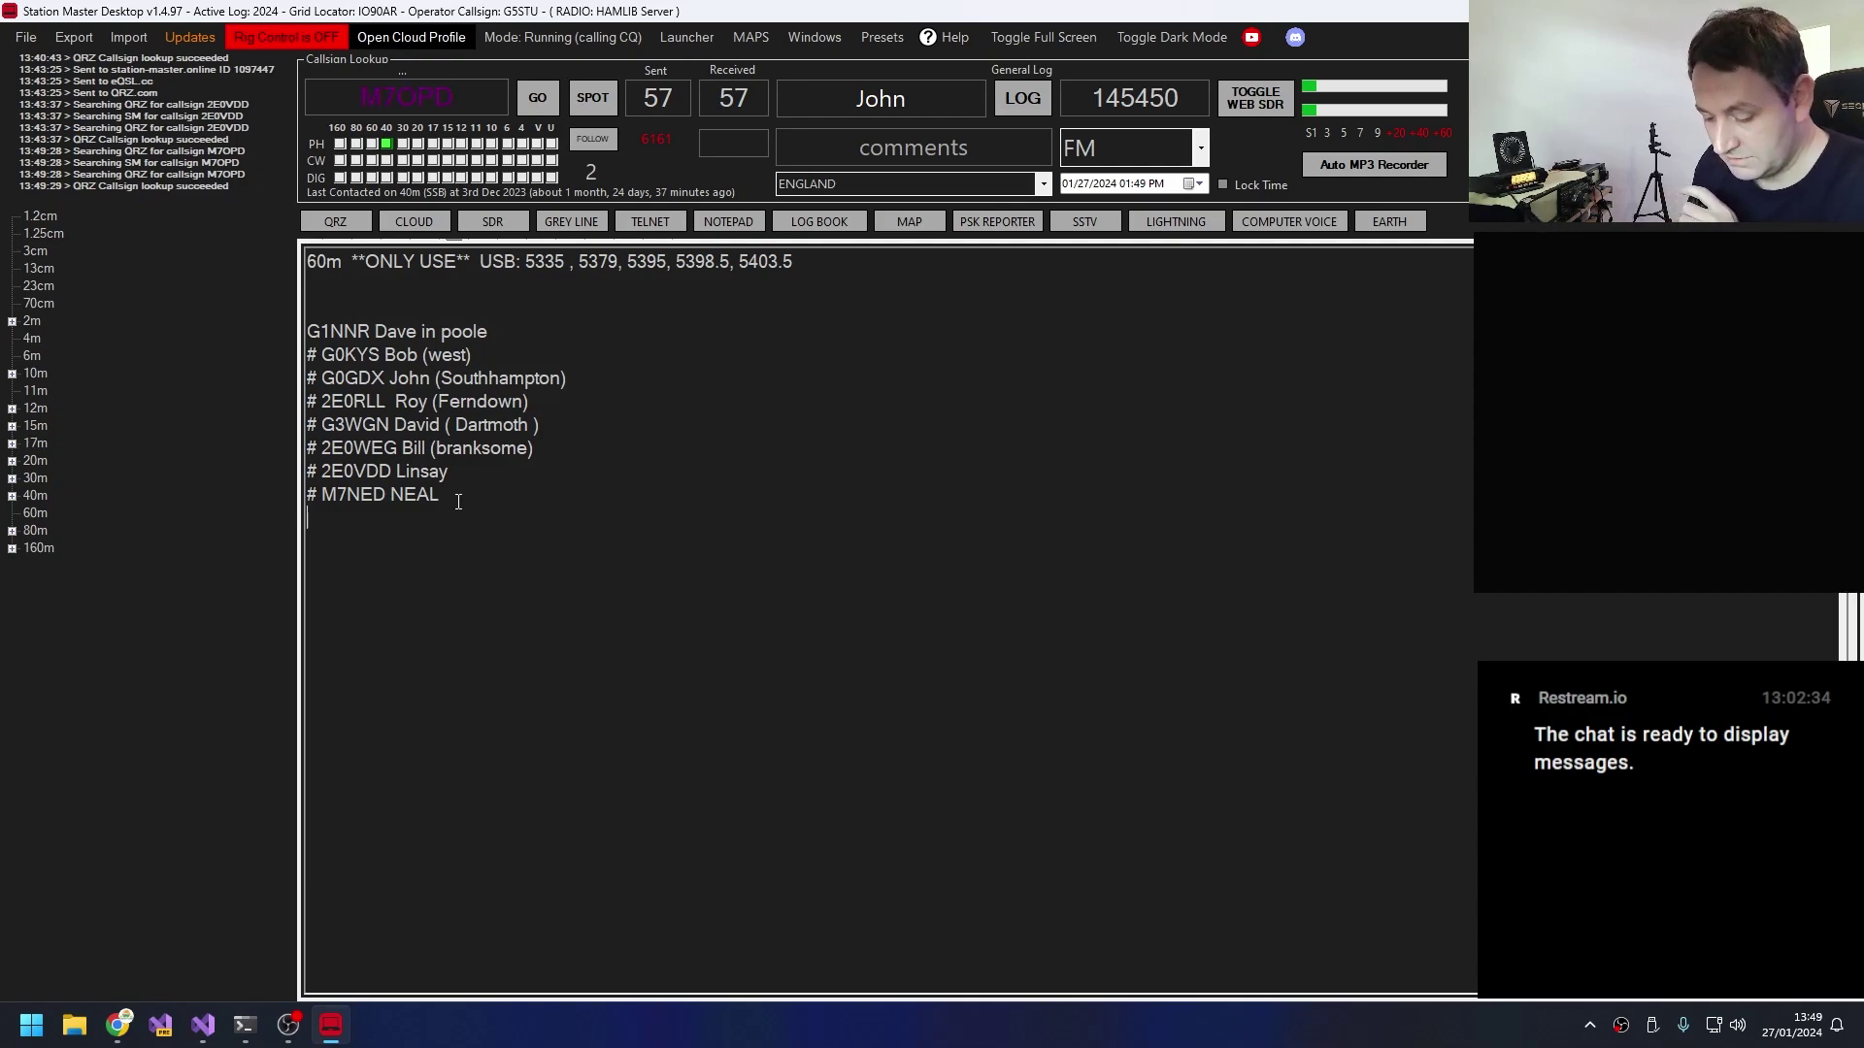
key("ctrl+v")
type("John low")
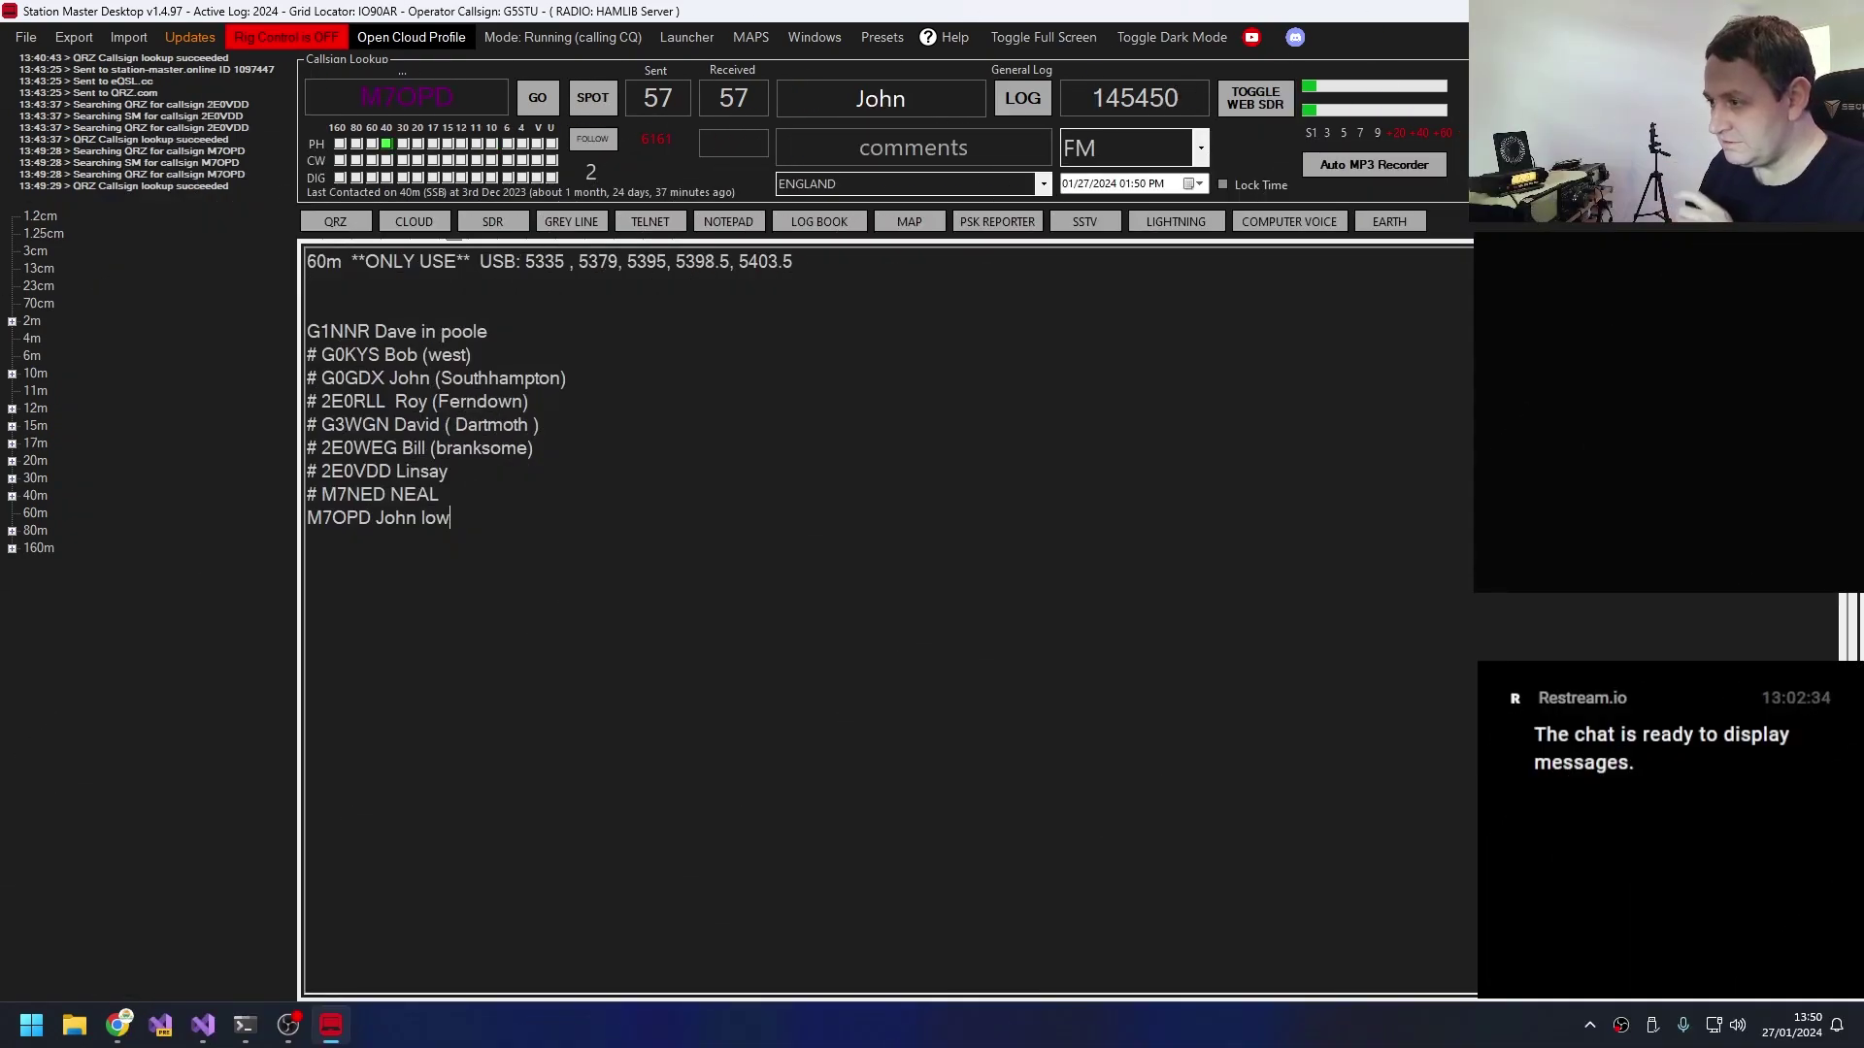
left_click(1013, 111)
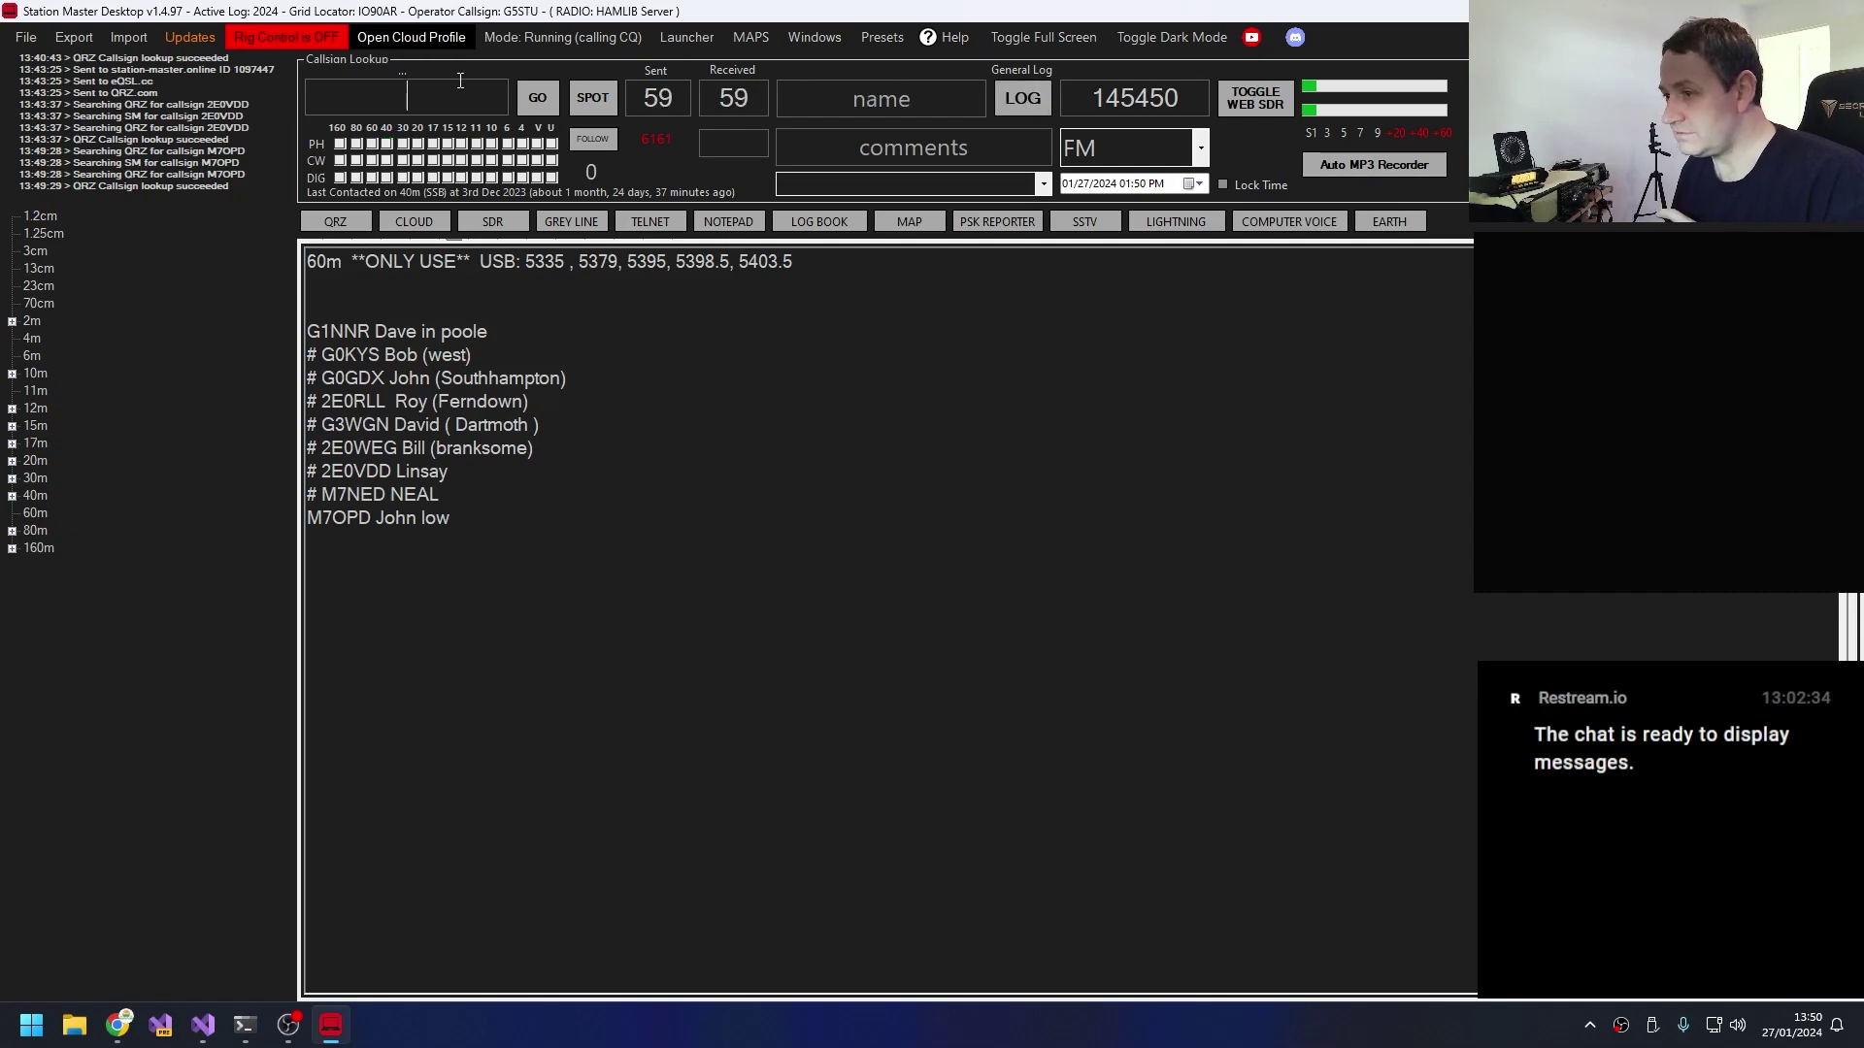
type("2E0")
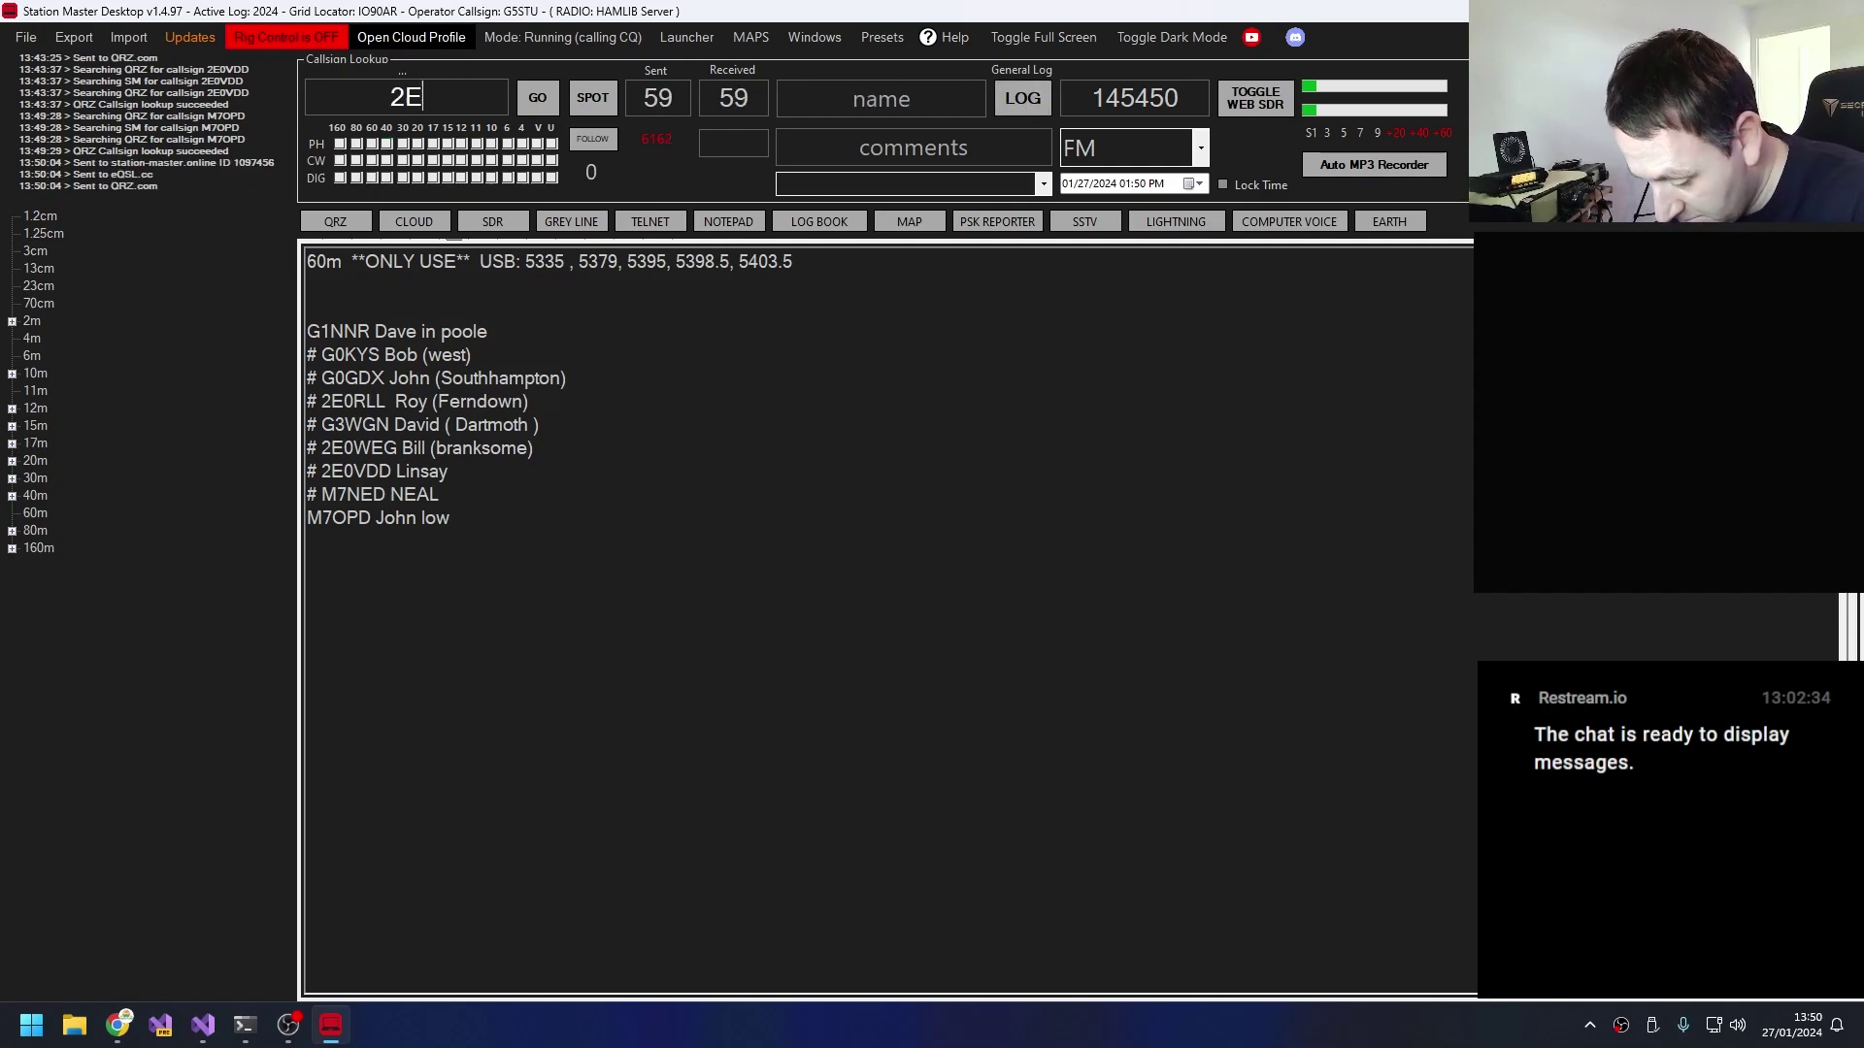
type("HJI")
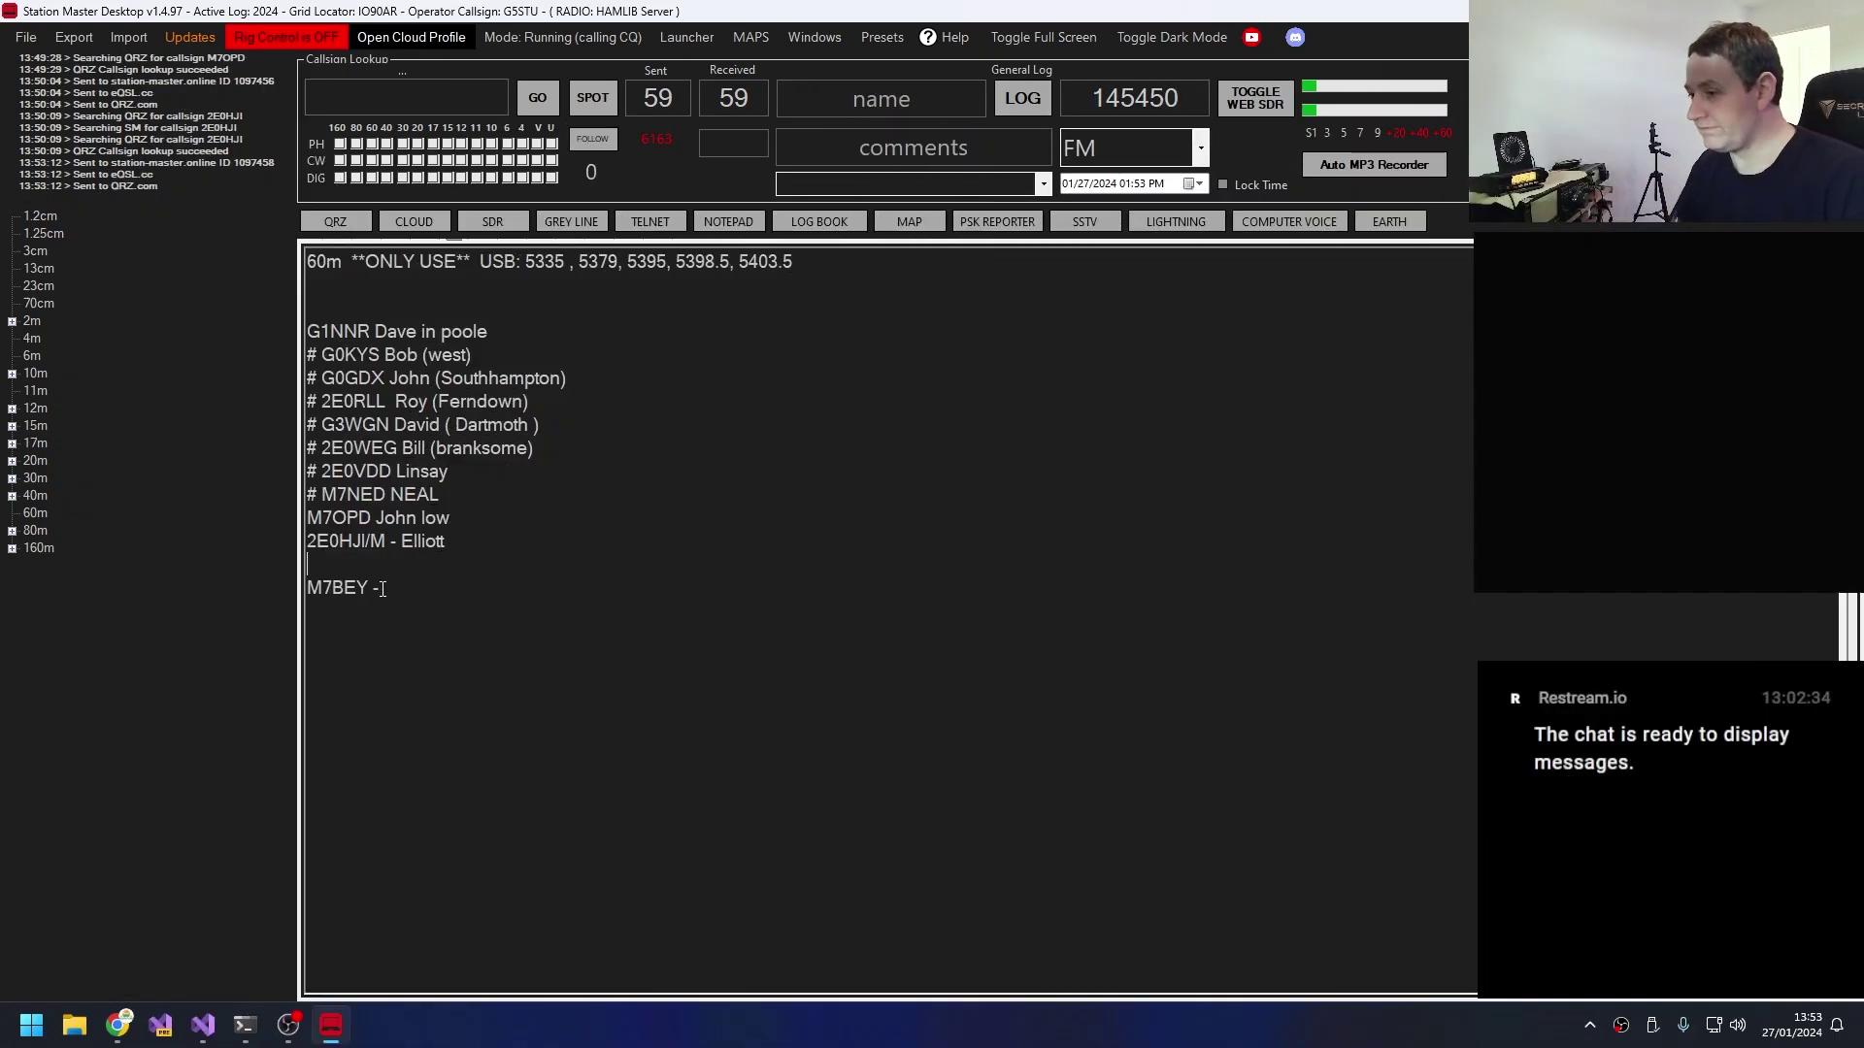
Show the contact on the map and pan to see both pins along the 105-mile path.
left_click(909, 221)
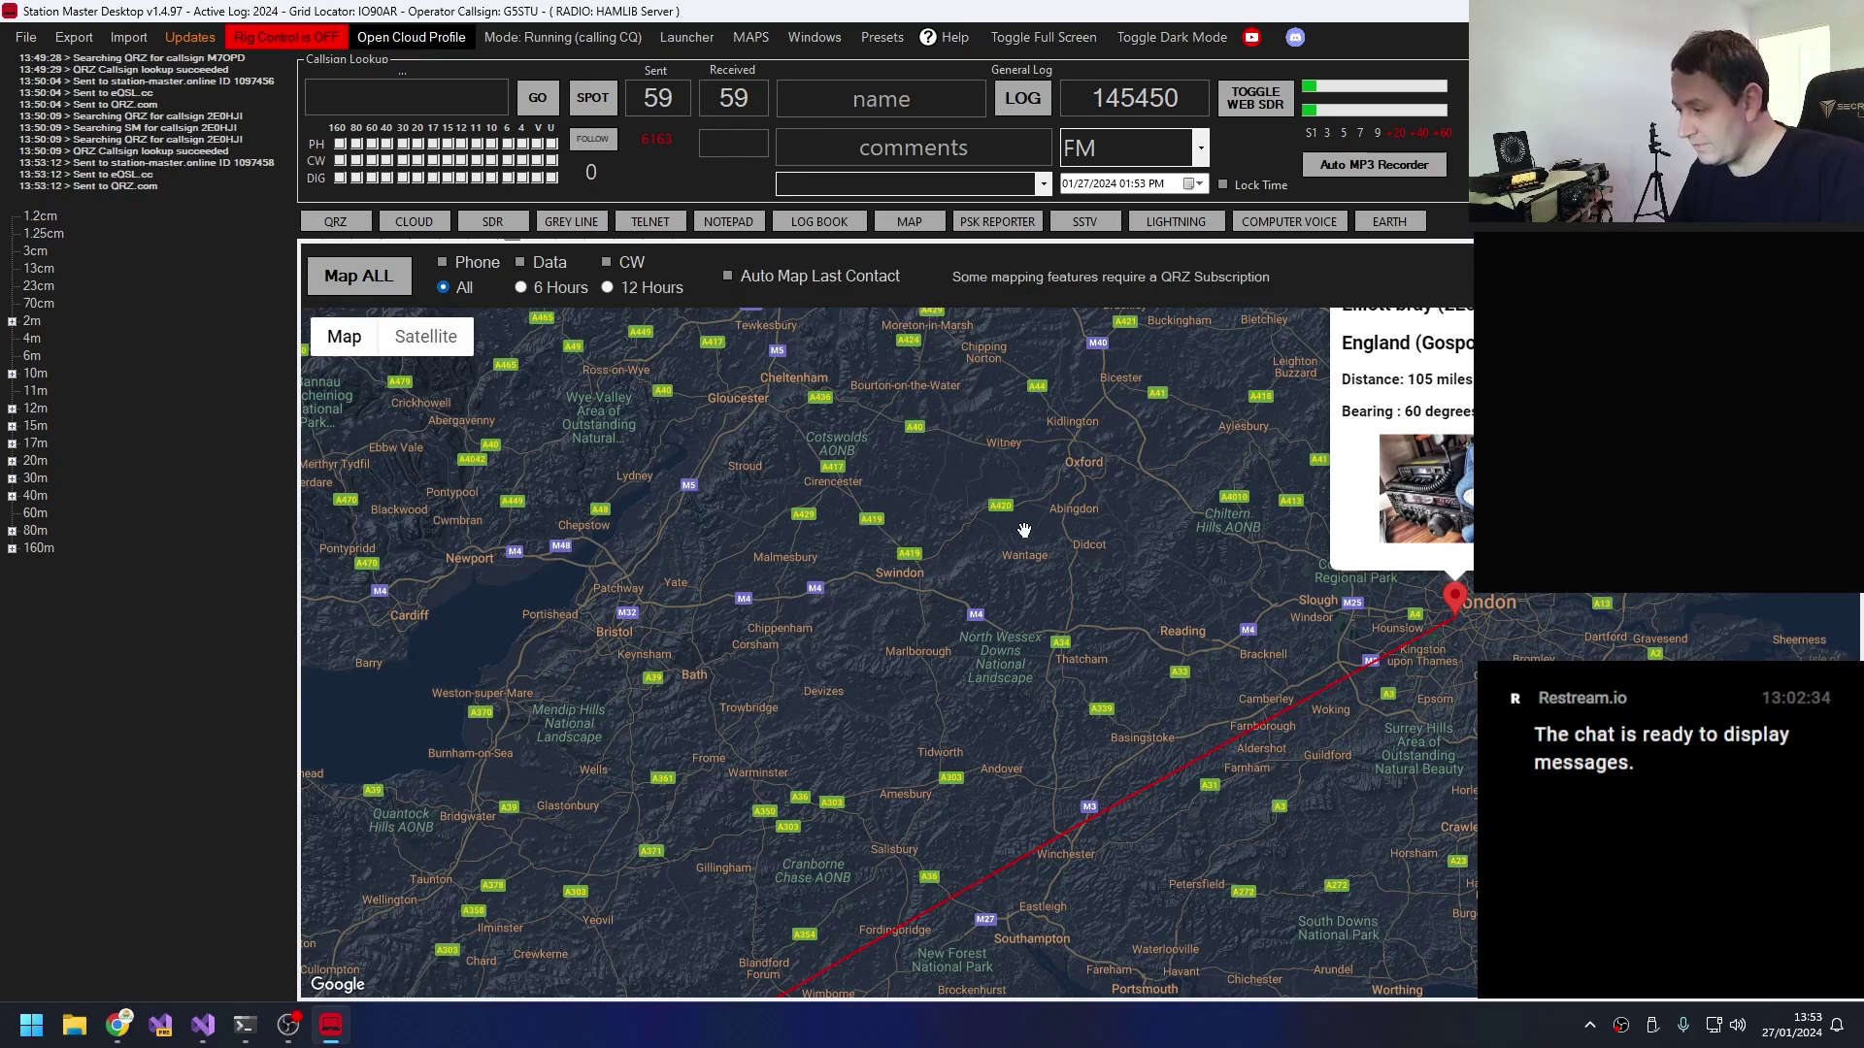
scroll(1044, 615, "down", 3)
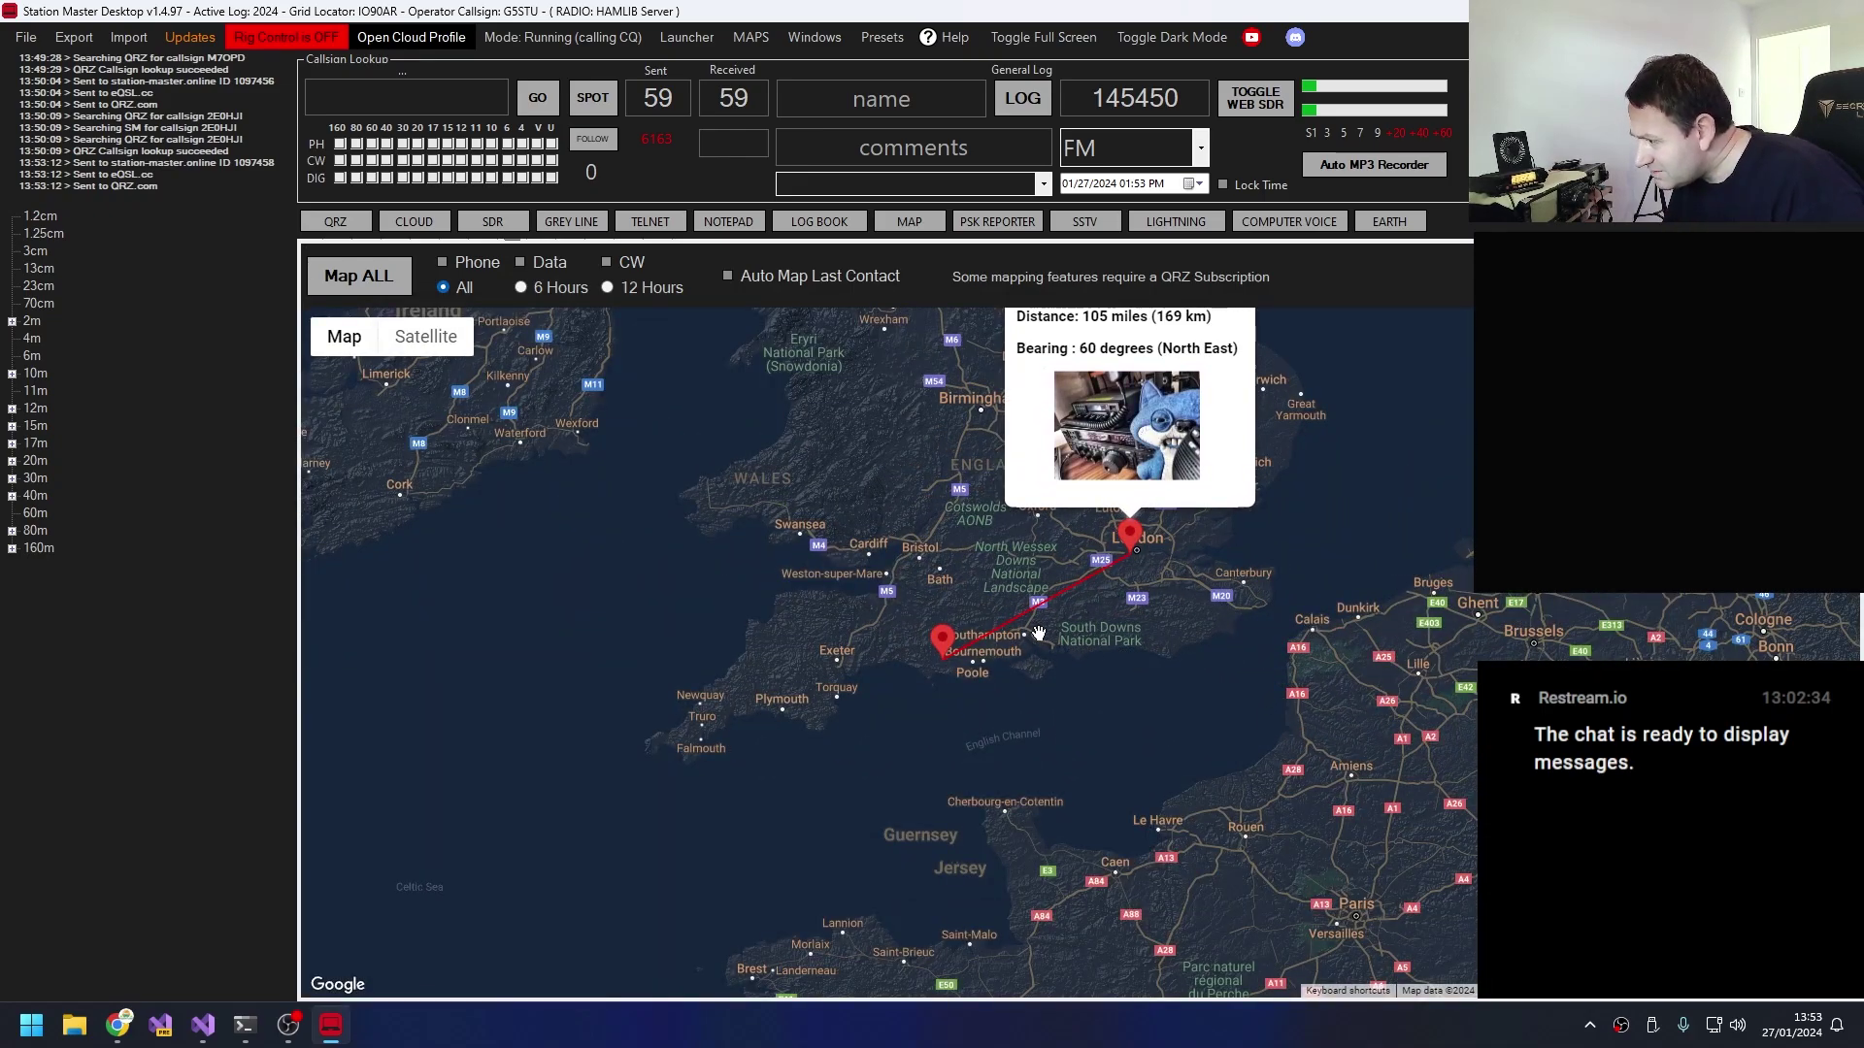
left_click_drag(881, 470, 777, 331)
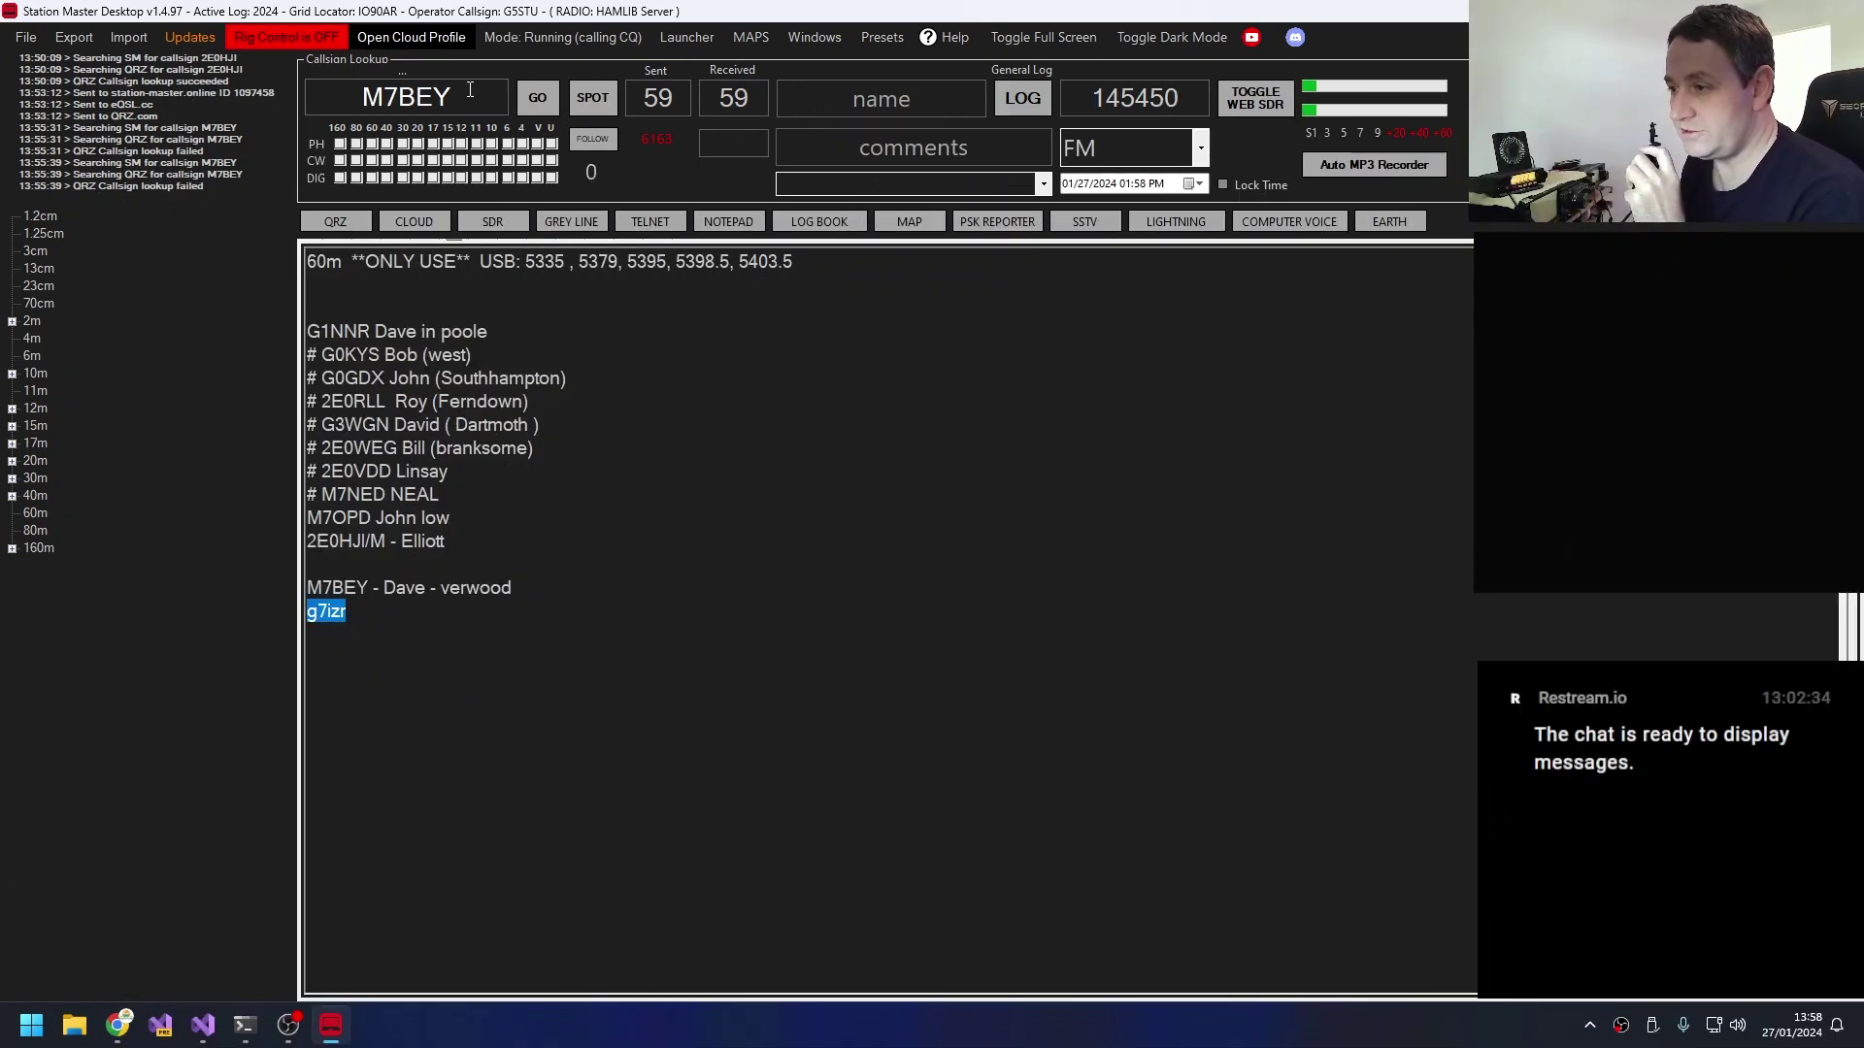
Look up G7IZR/M and add it to the notepad with south devon, ticked with #.
left_click(354, 90)
type("G7")
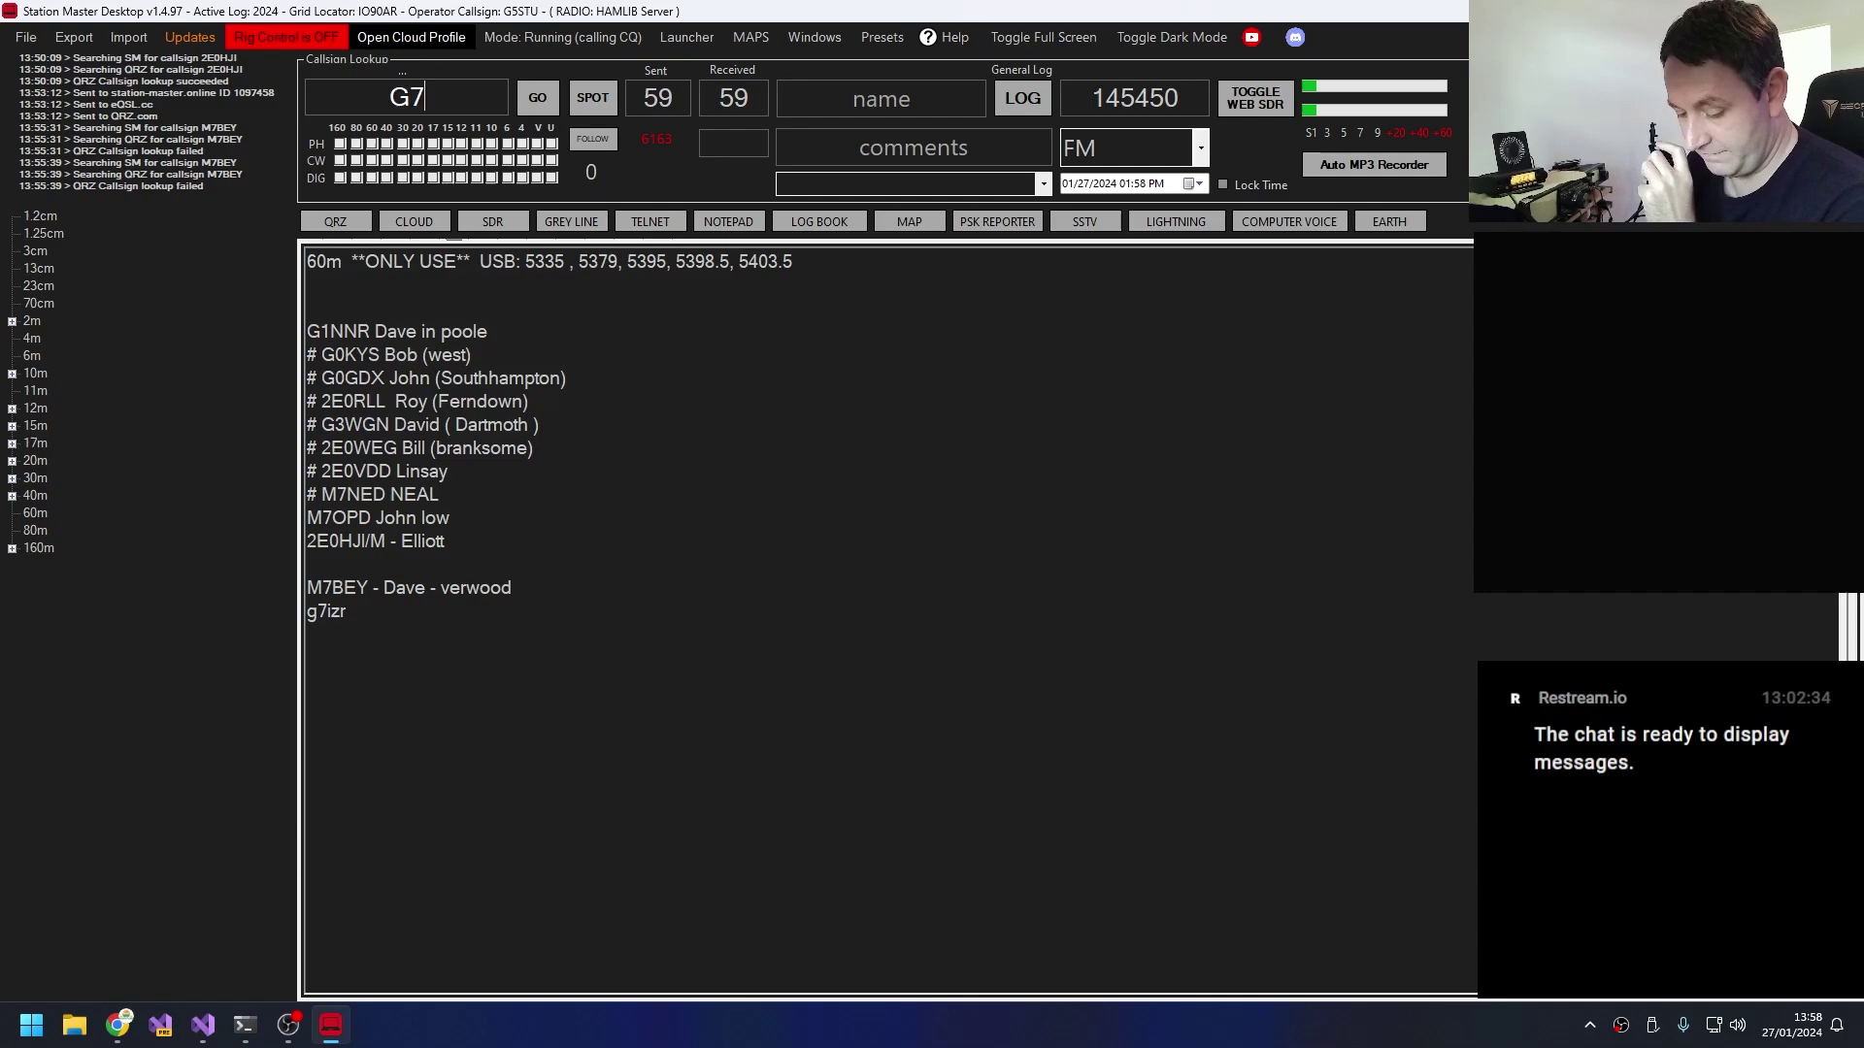
type("IZR")
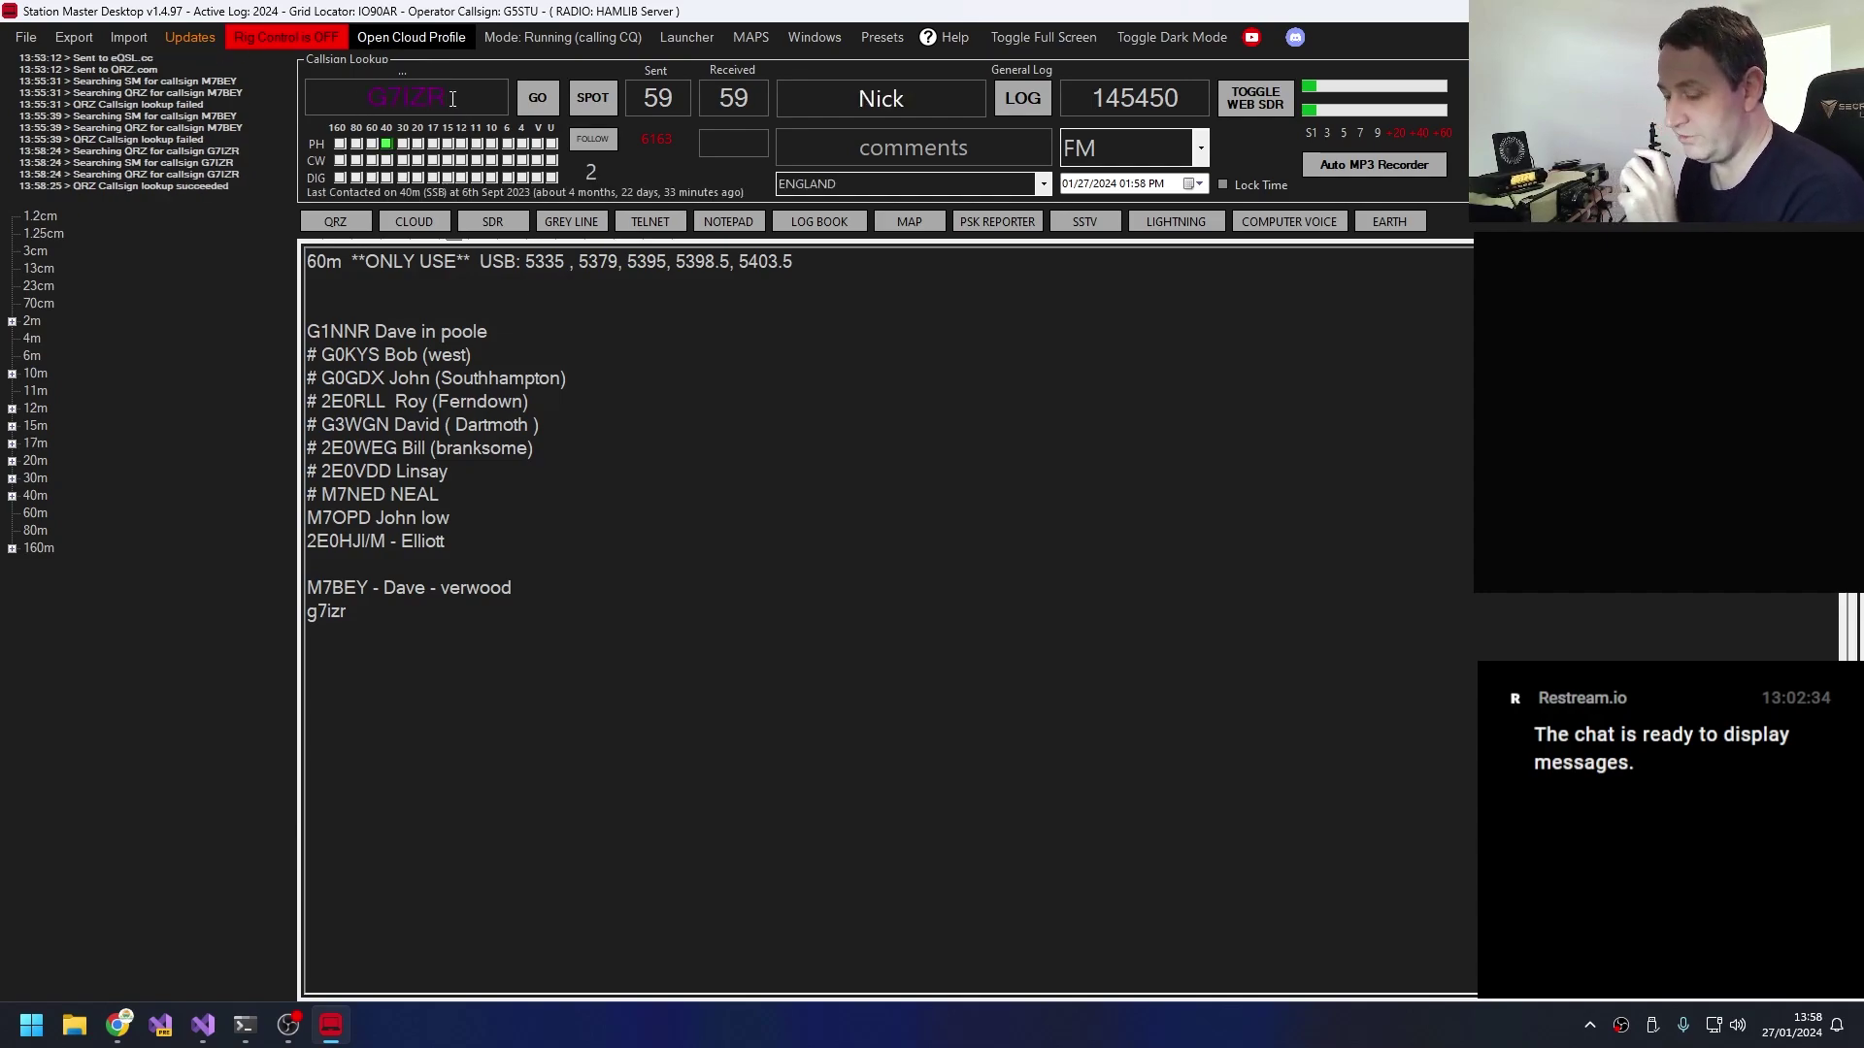
type("/M")
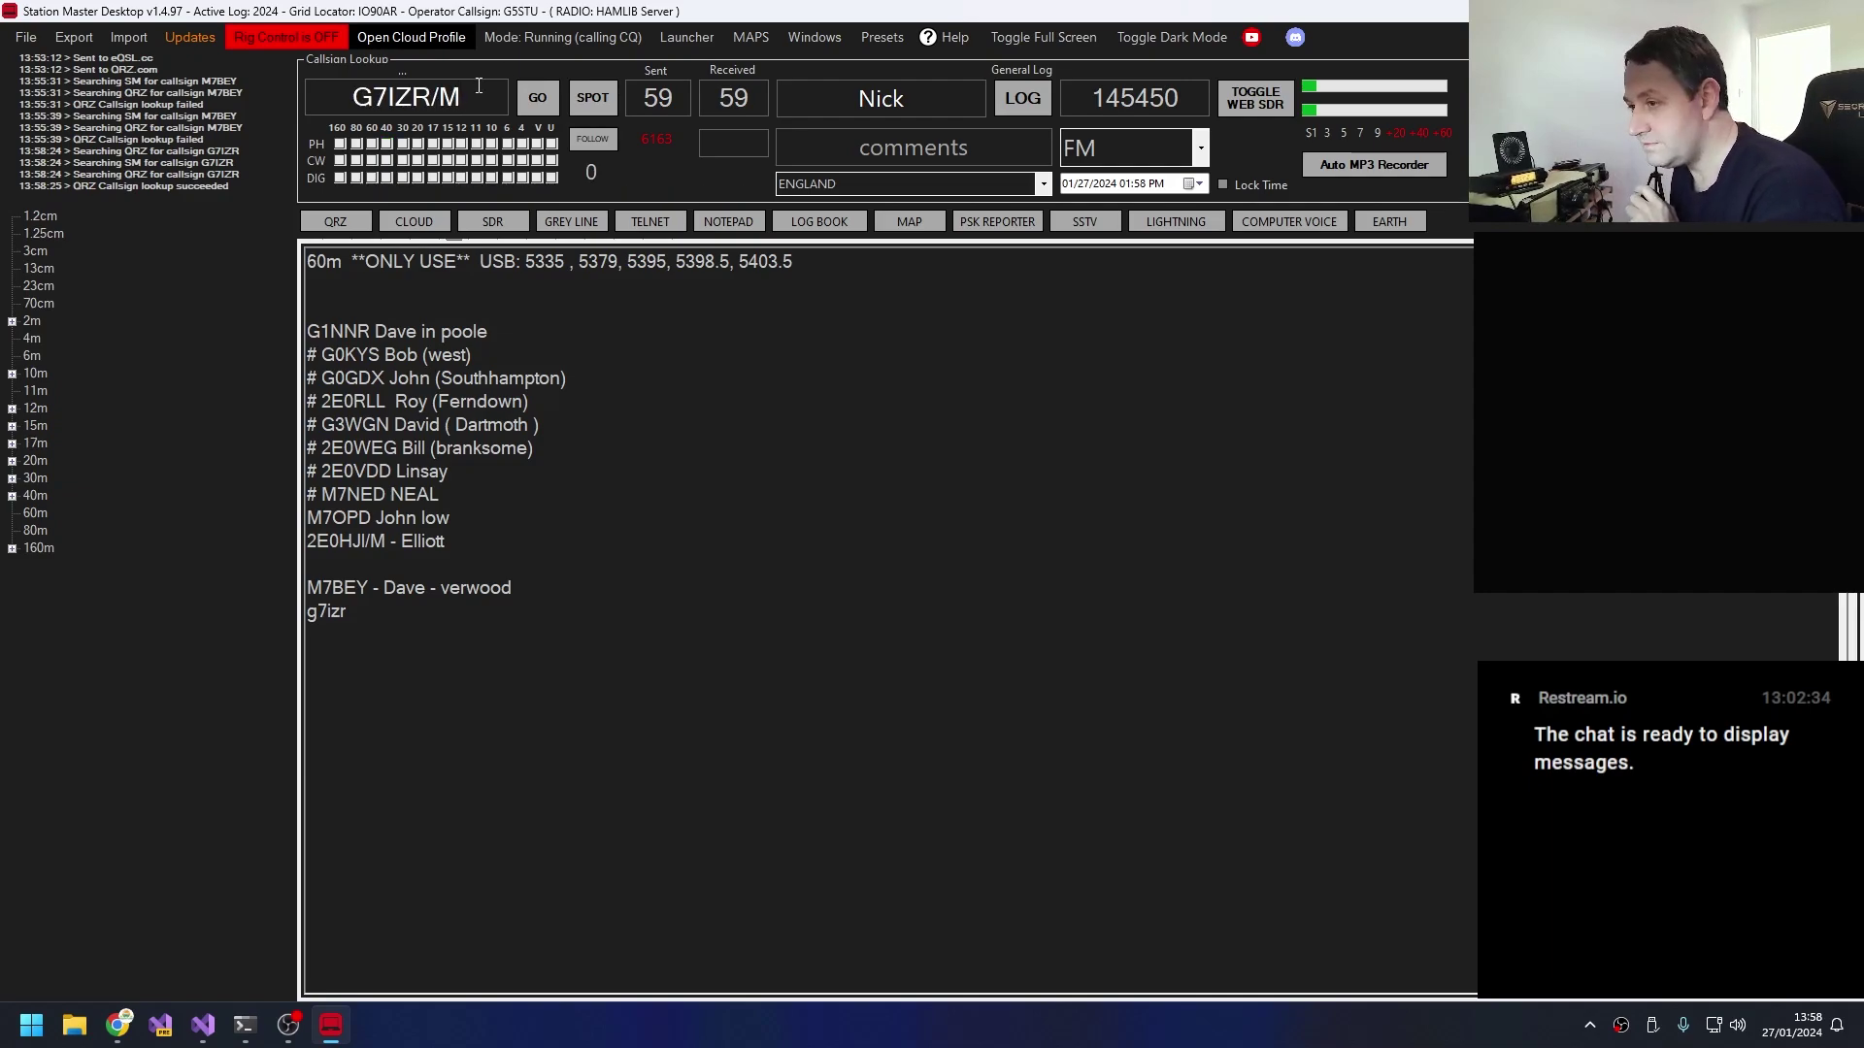
left_click_drag(483, 93, 375, 97)
right_click(375, 97)
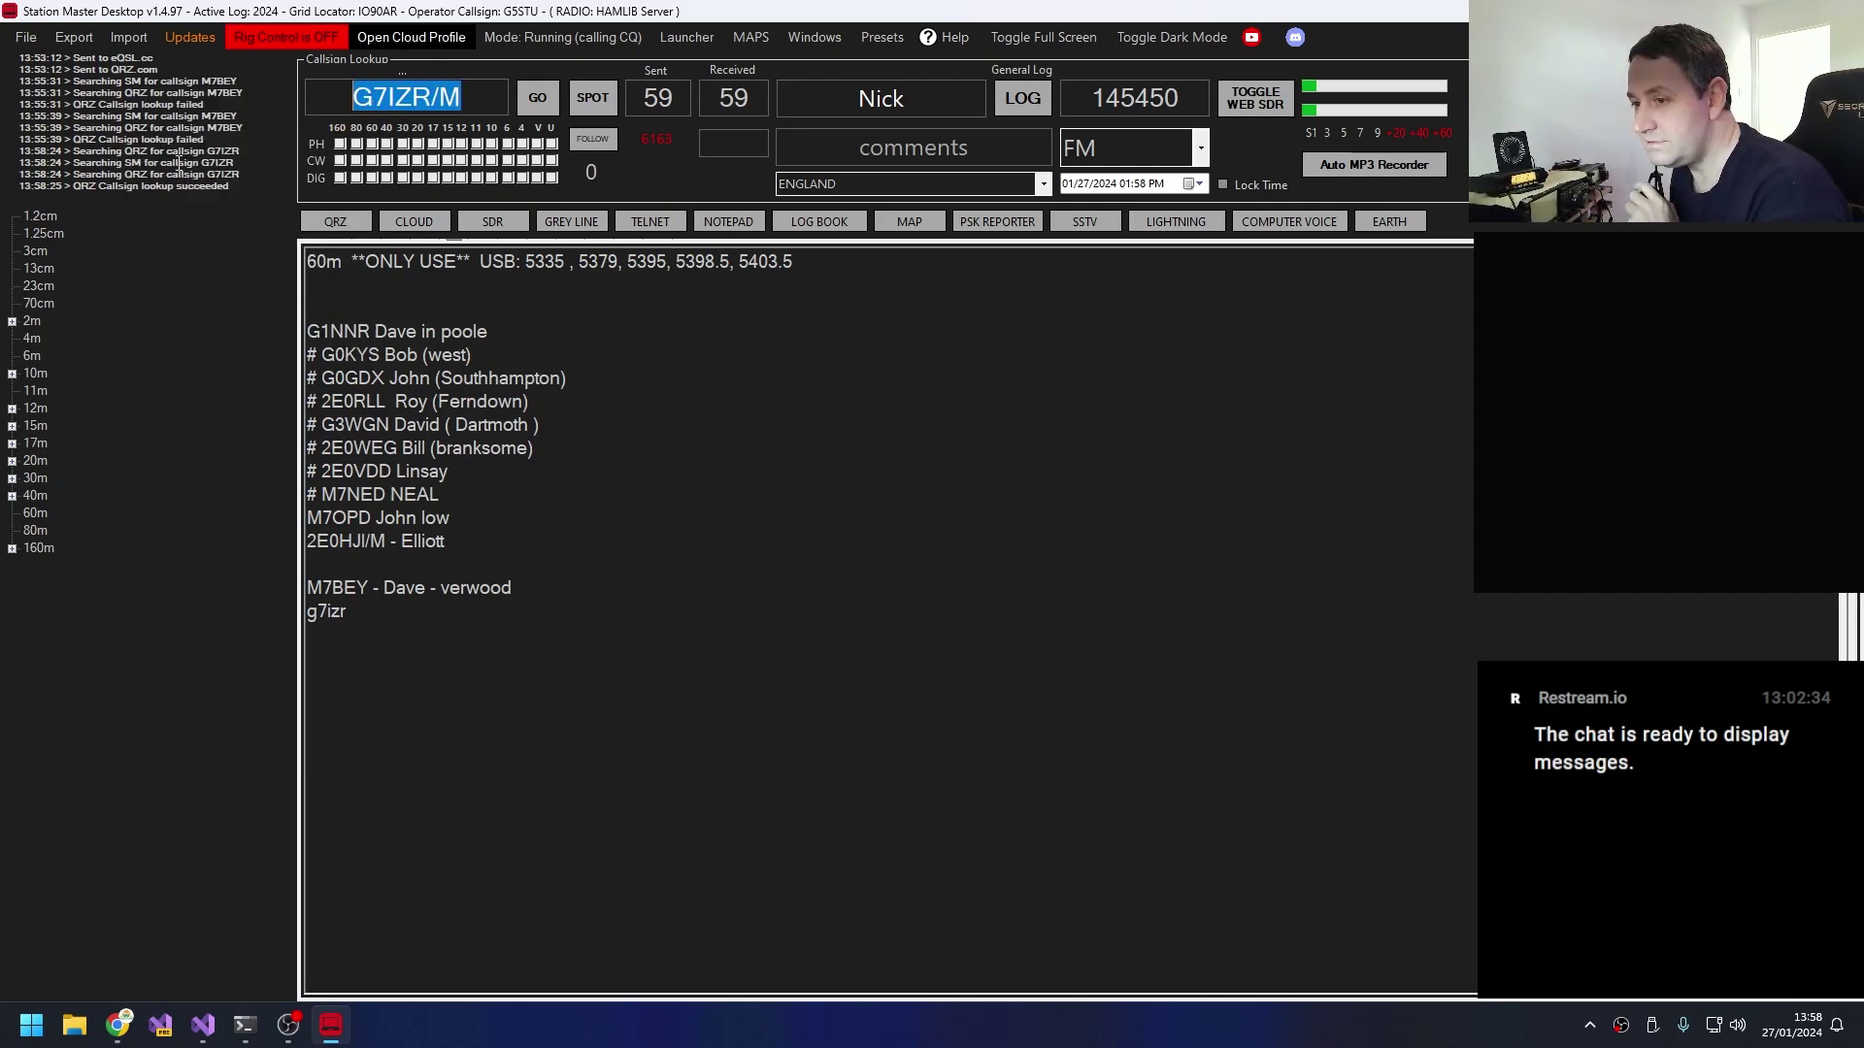
left_click(294, 158)
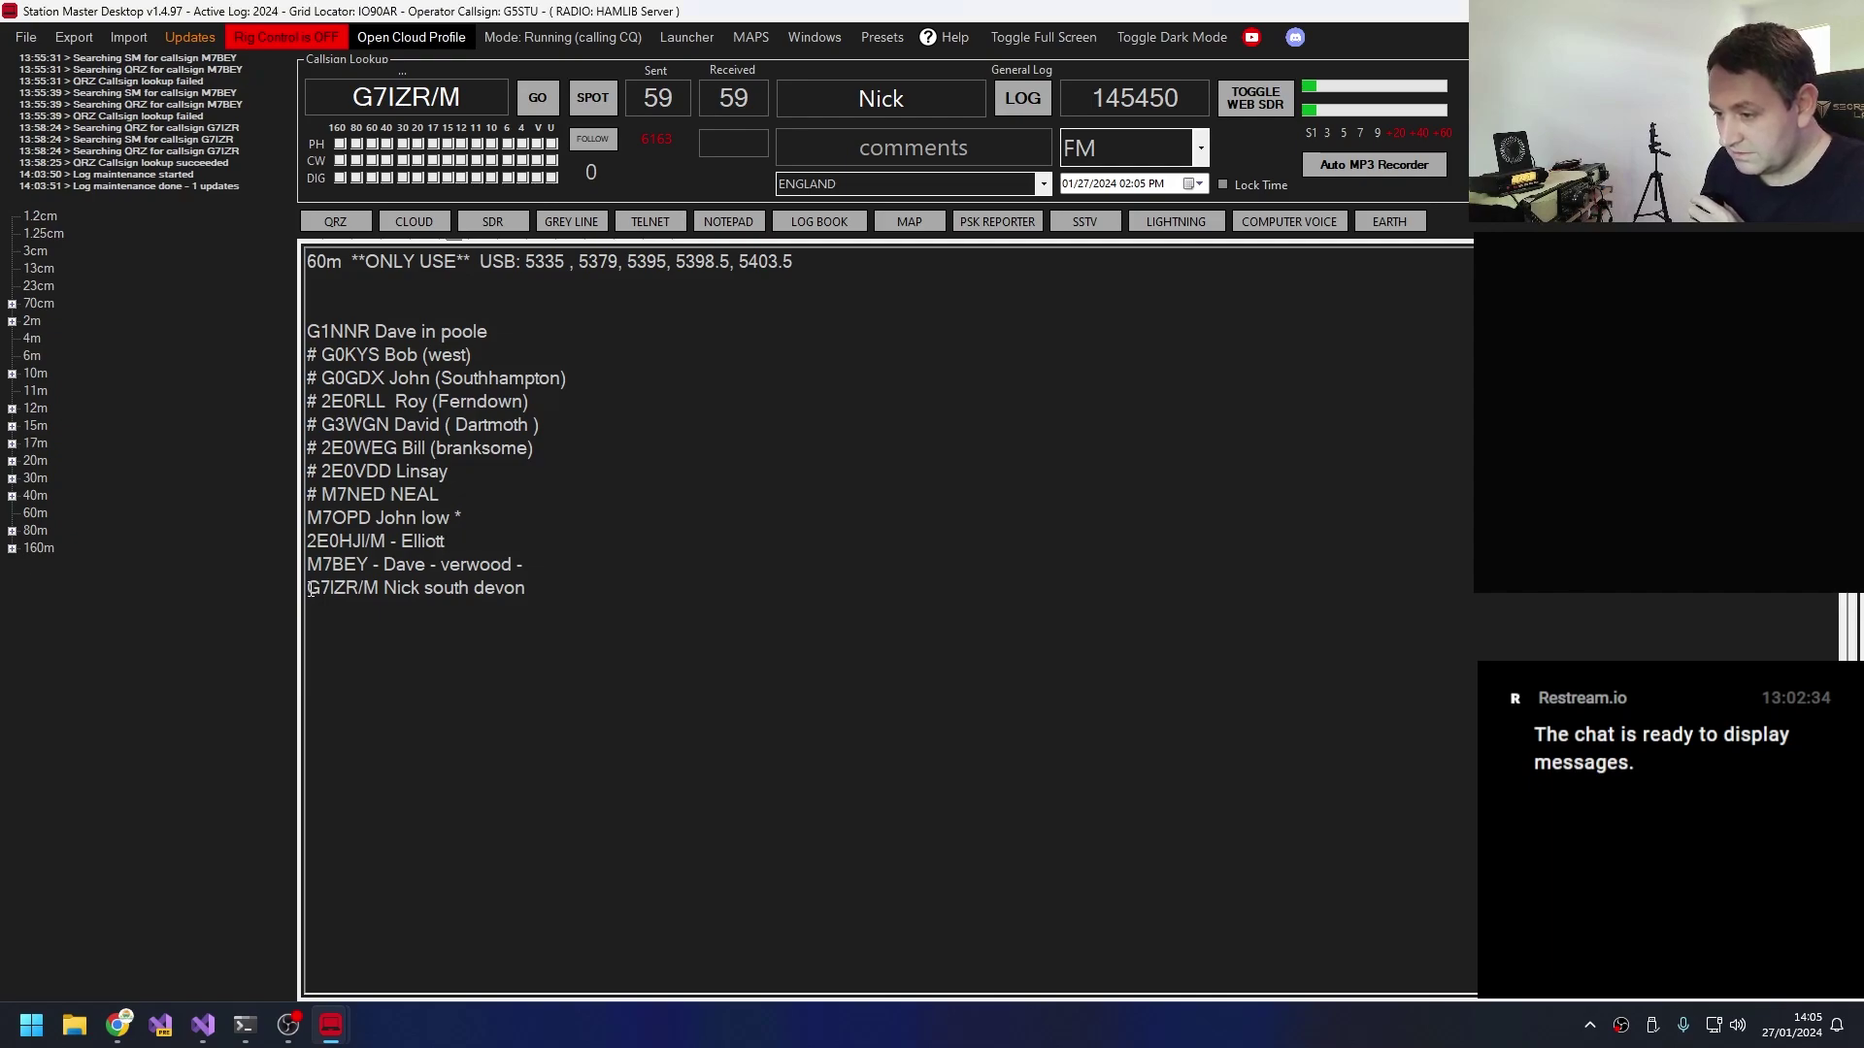
type("#")
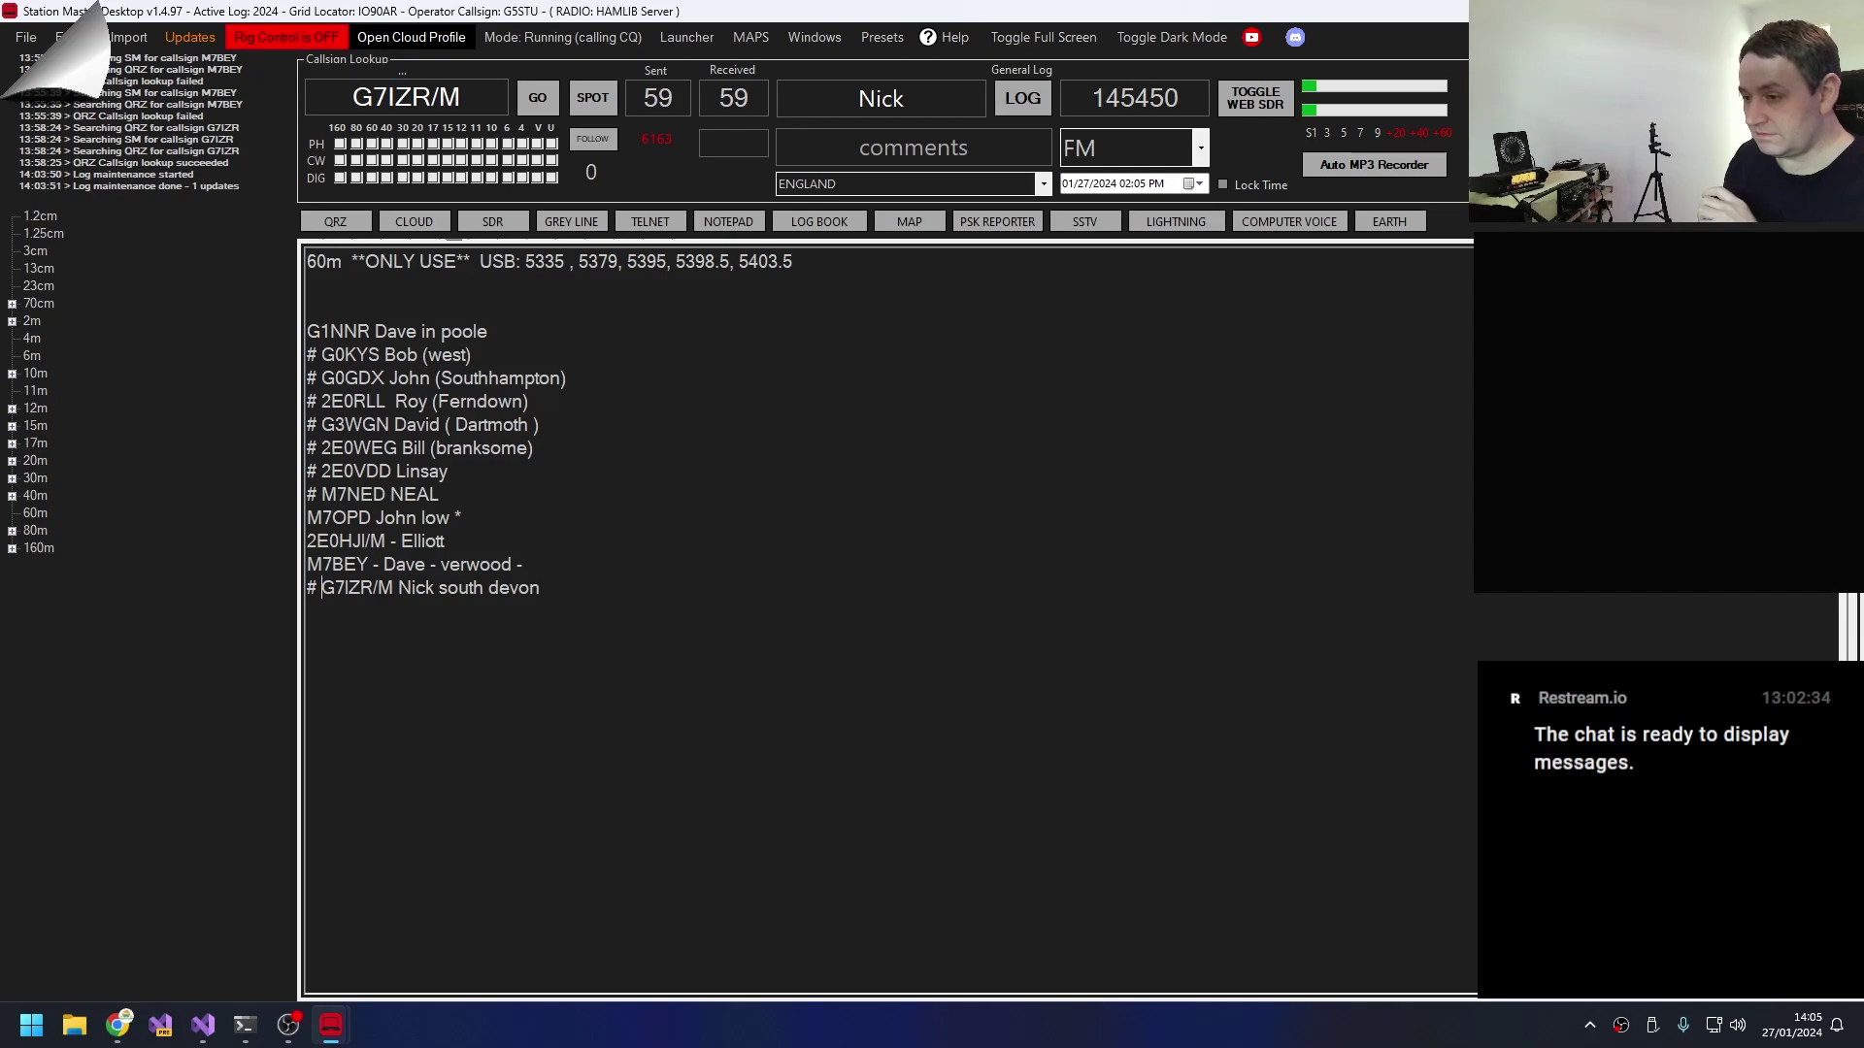
Tick the earlier 'low' entry with # and start a new 2e1 line in the notepad.
left_click(307, 517)
type("#")
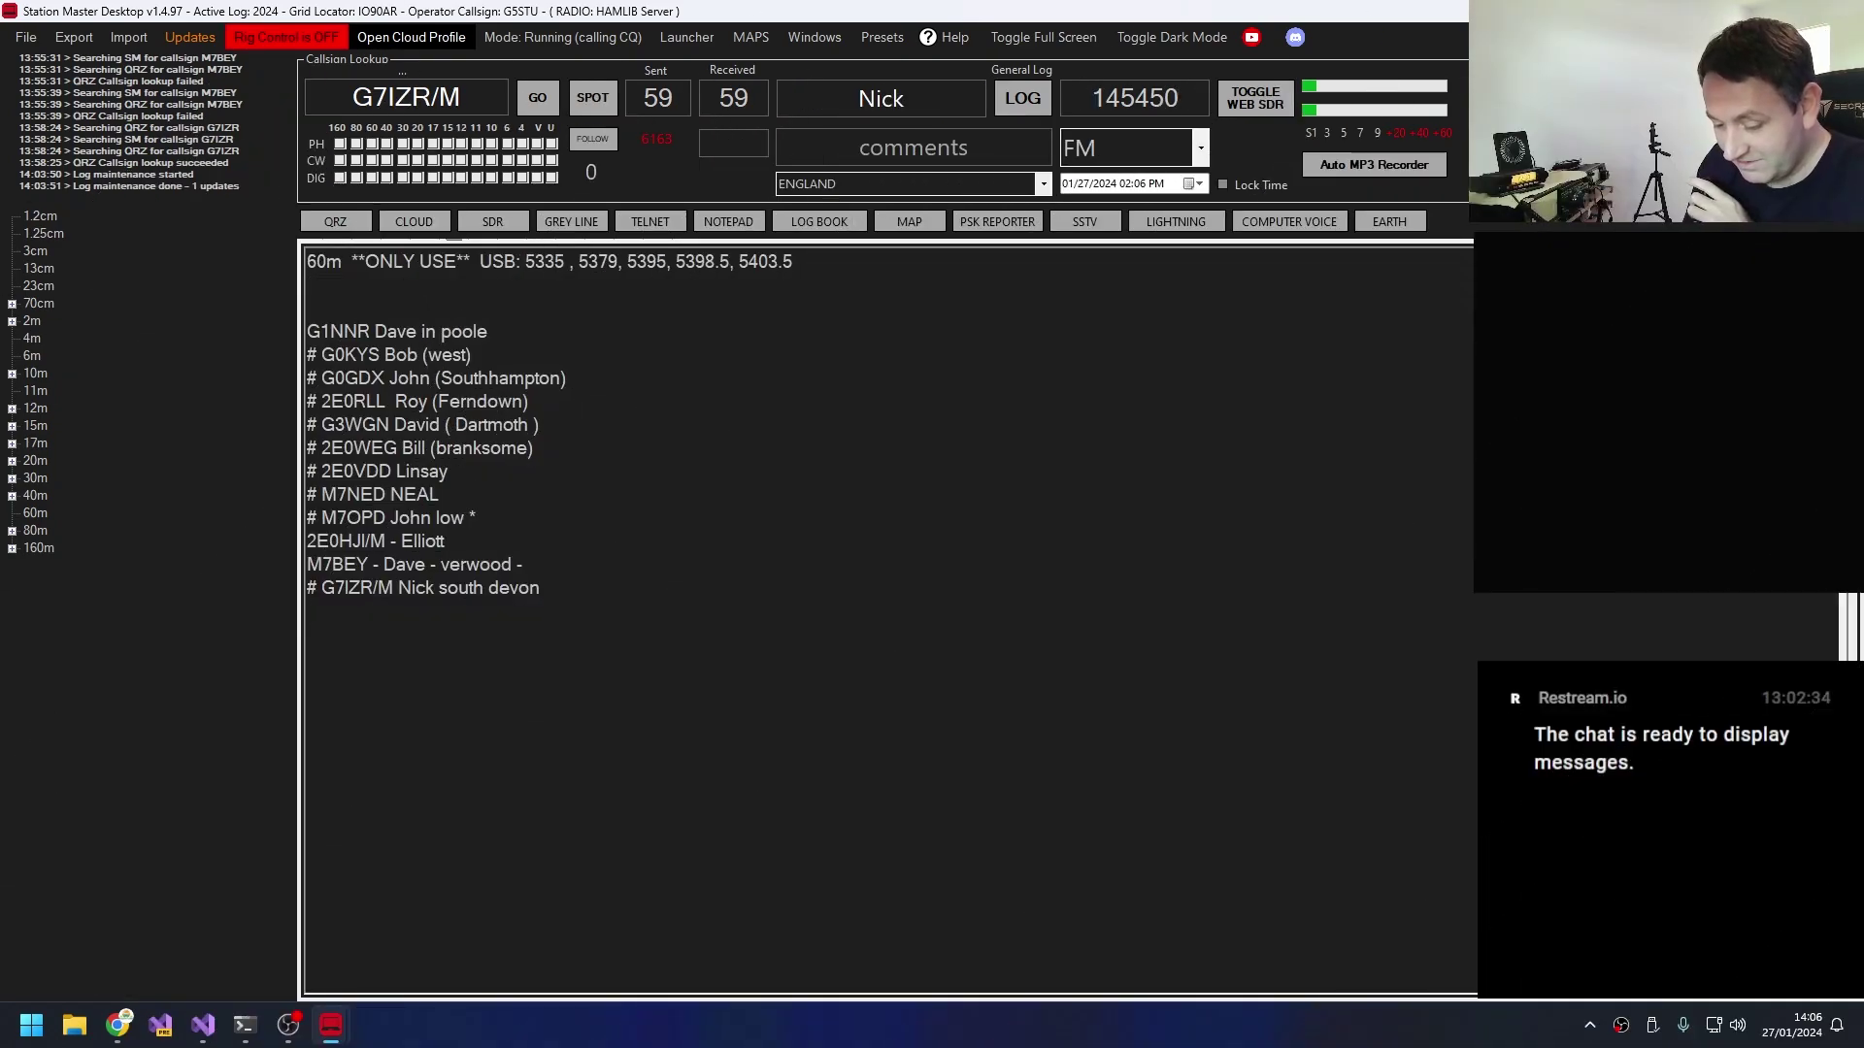
key("Return")
type("2e1")
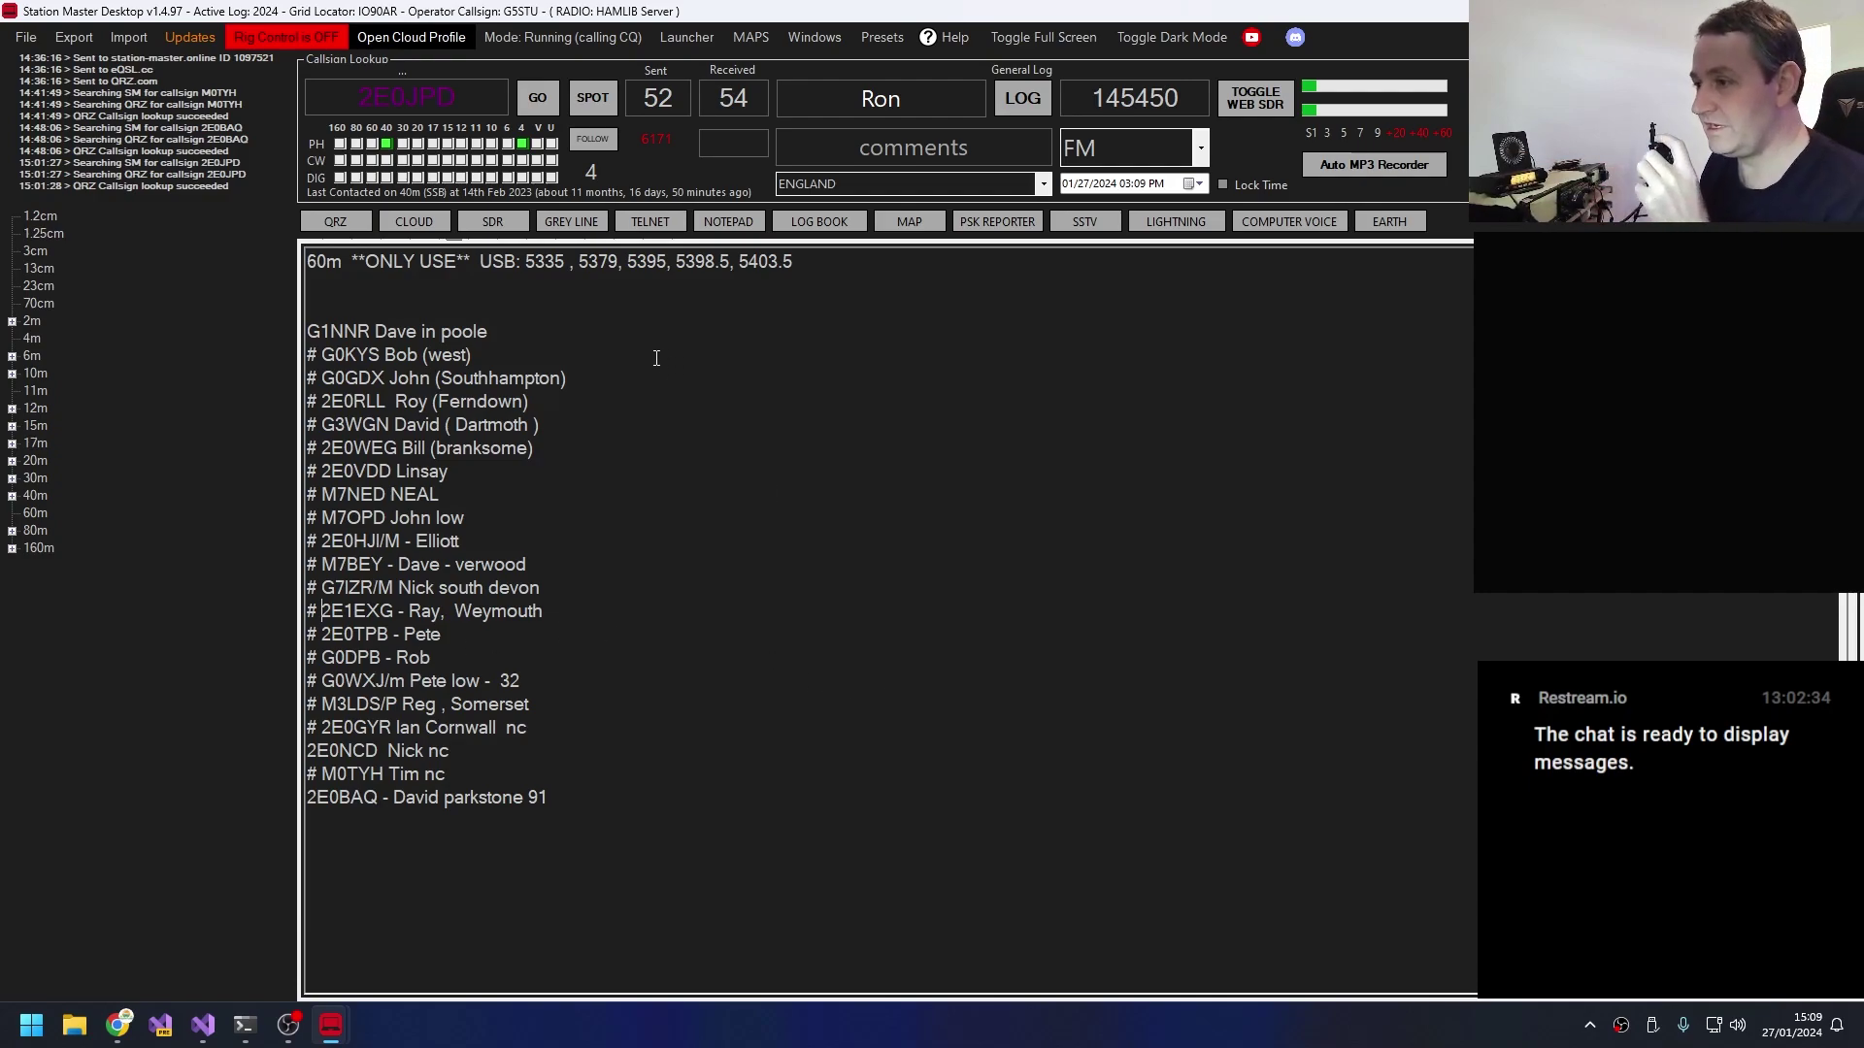
Look up G3AH in Callsign Lookup.
left_click_drag(475, 90, 360, 92)
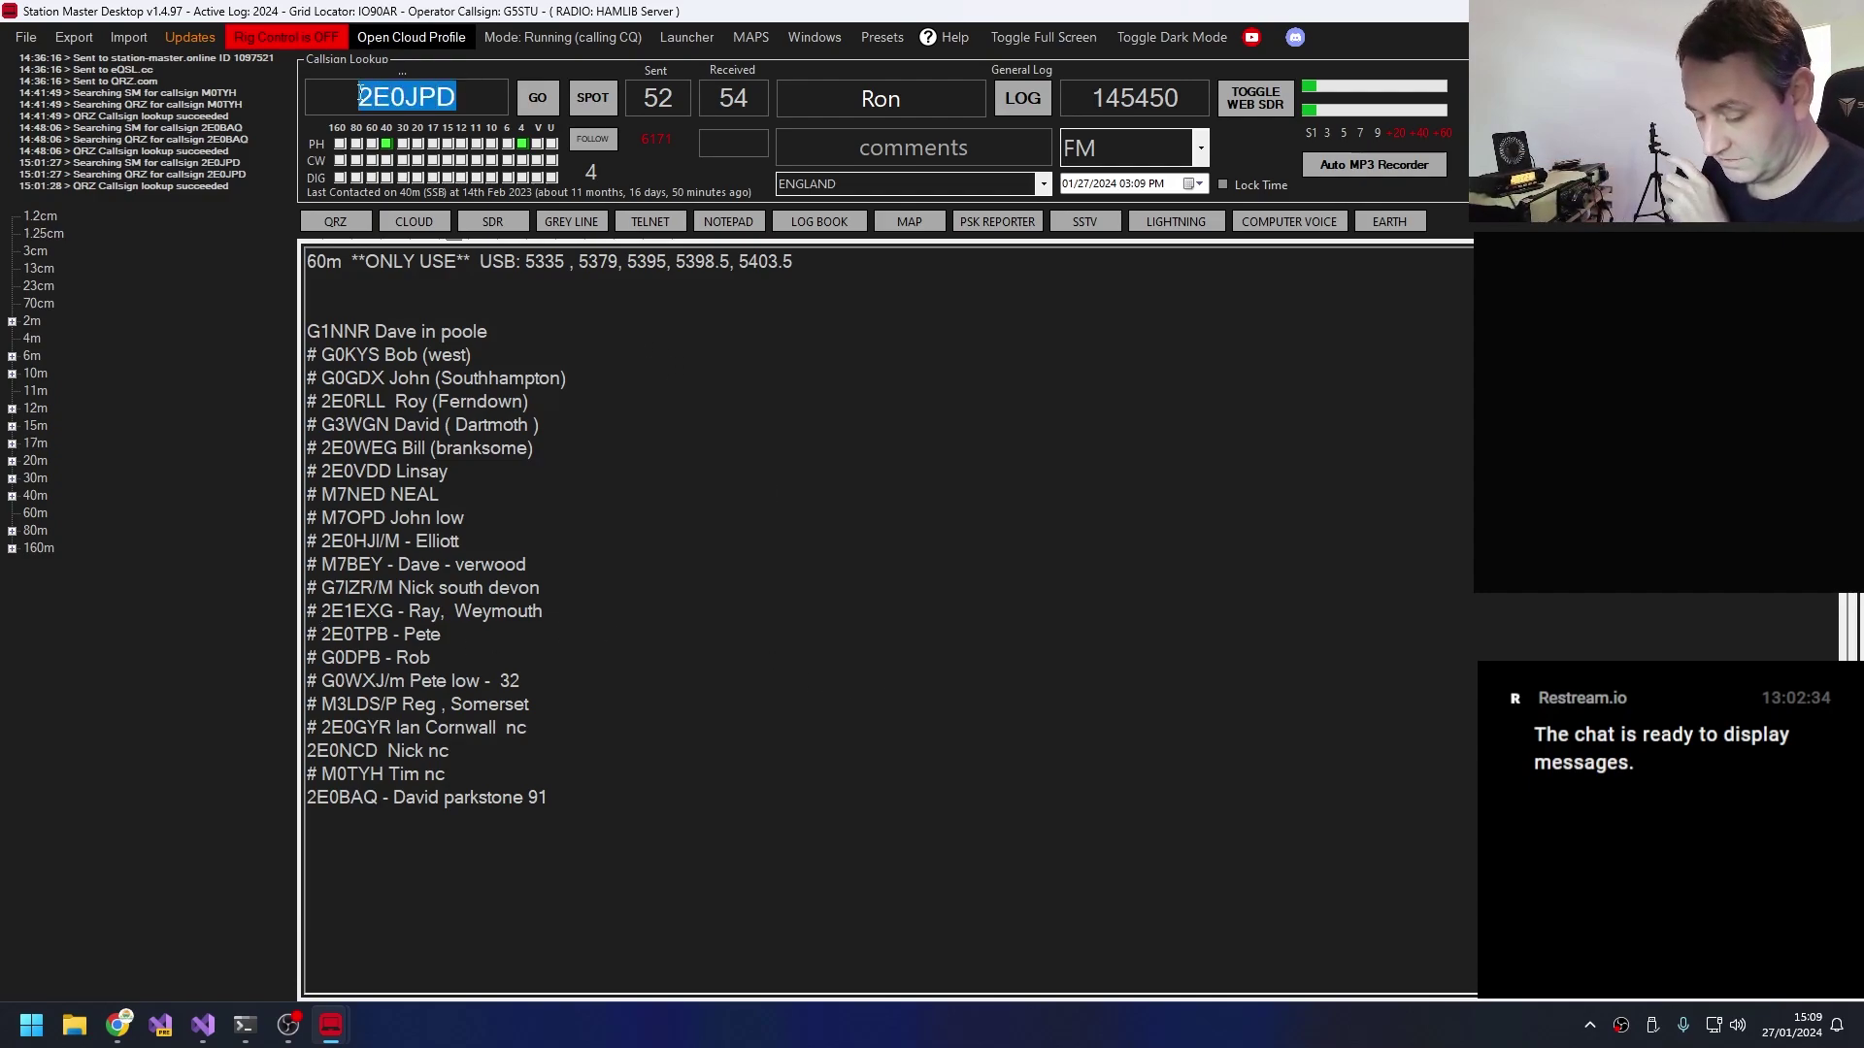
type("G3A")
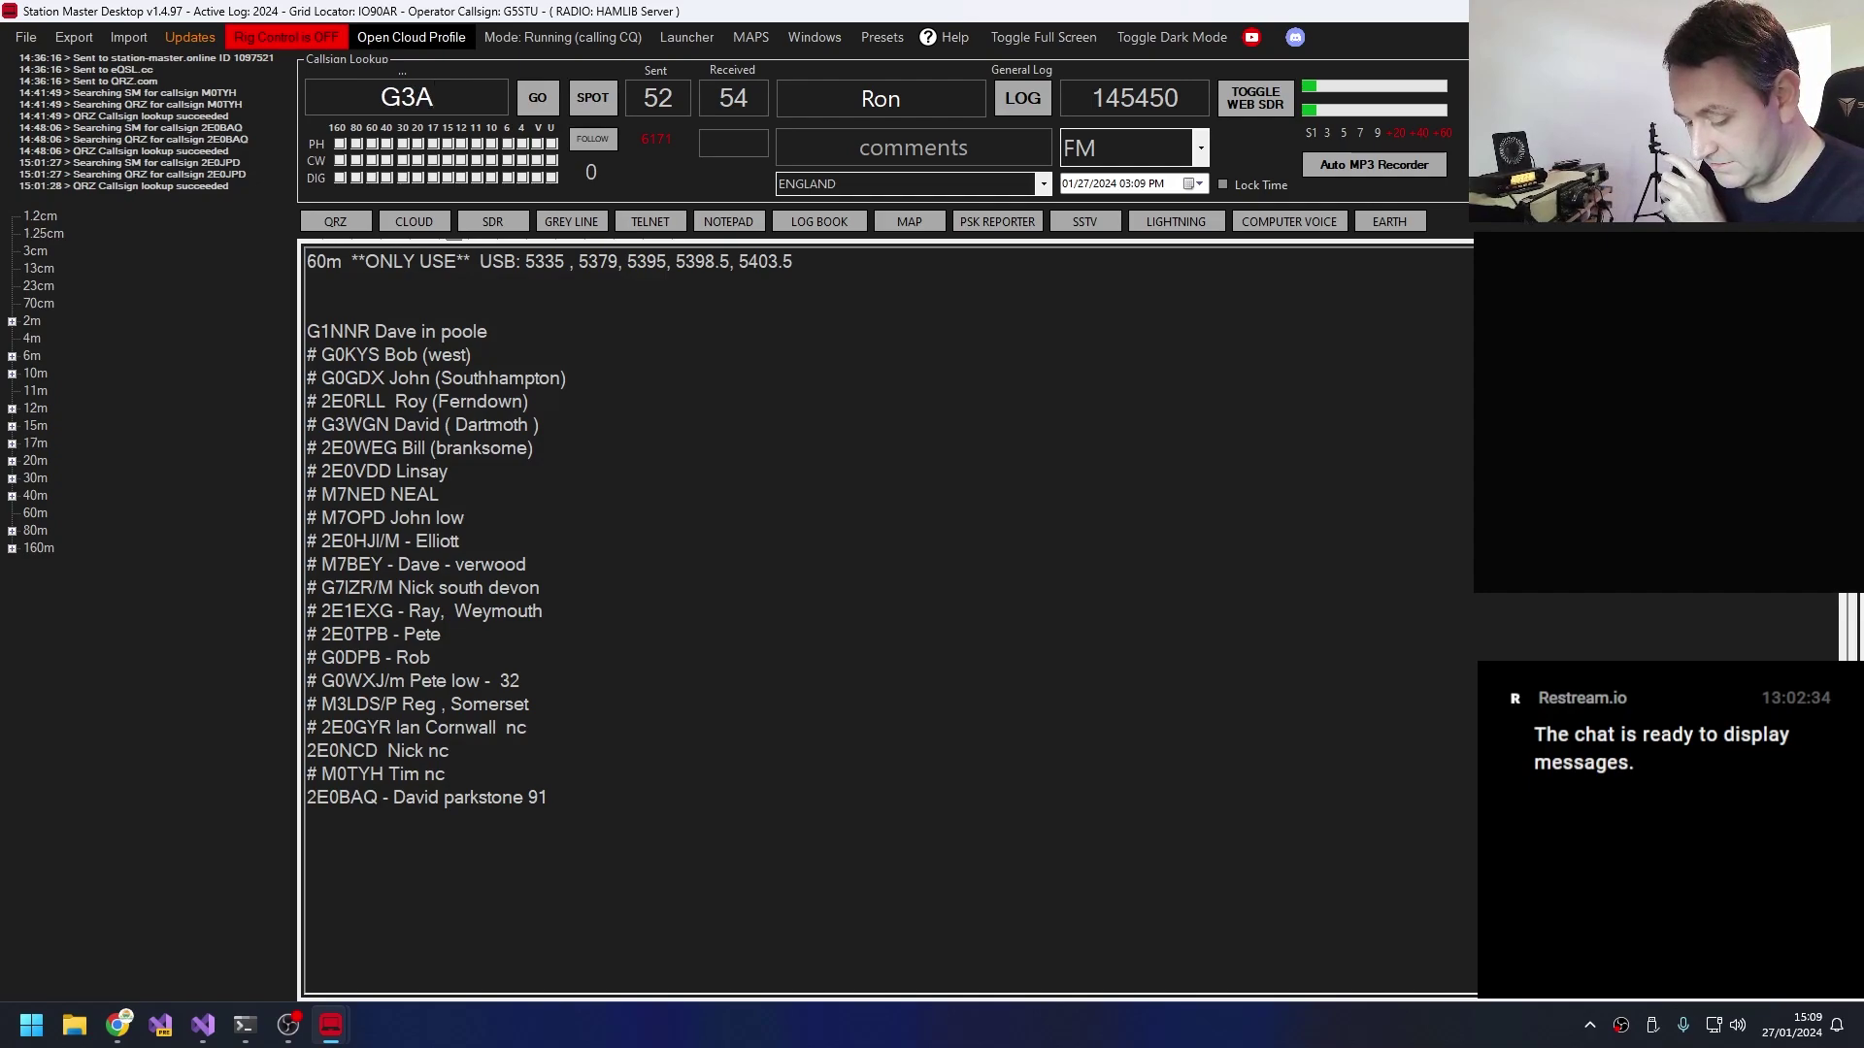
type("H")
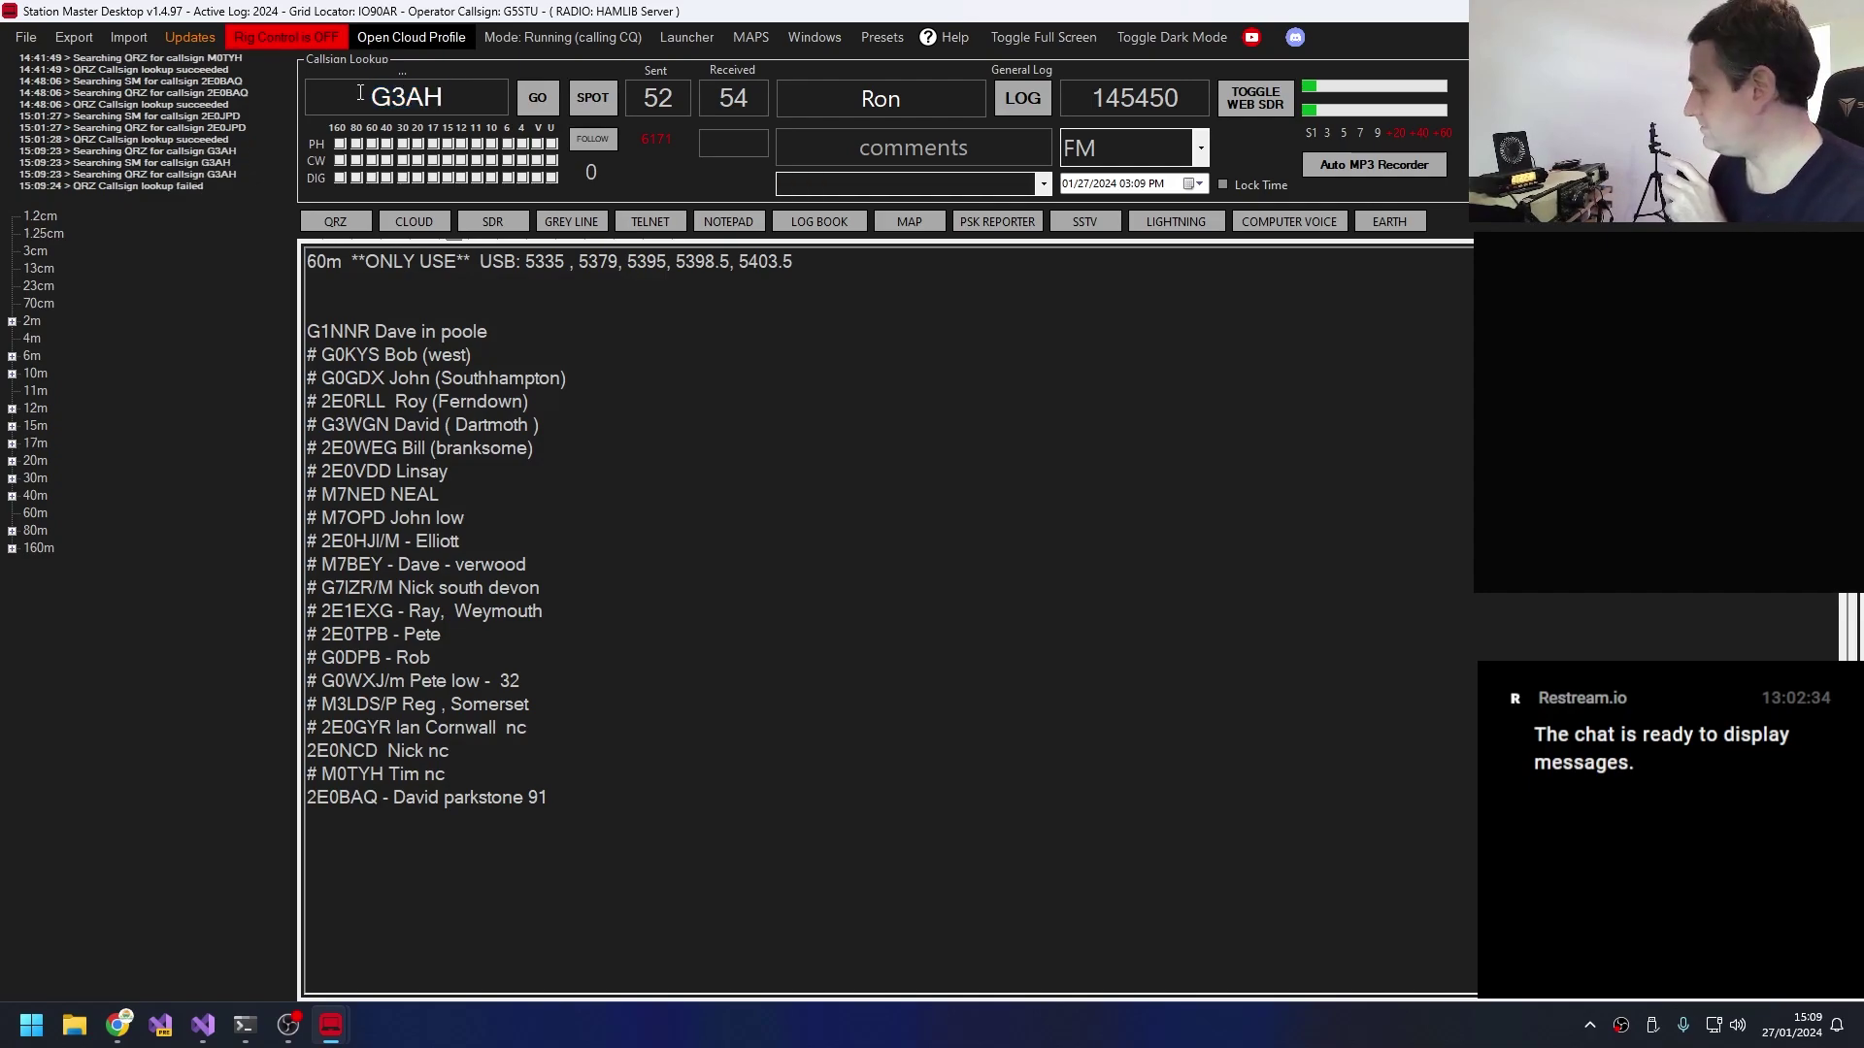
left_click(536, 111)
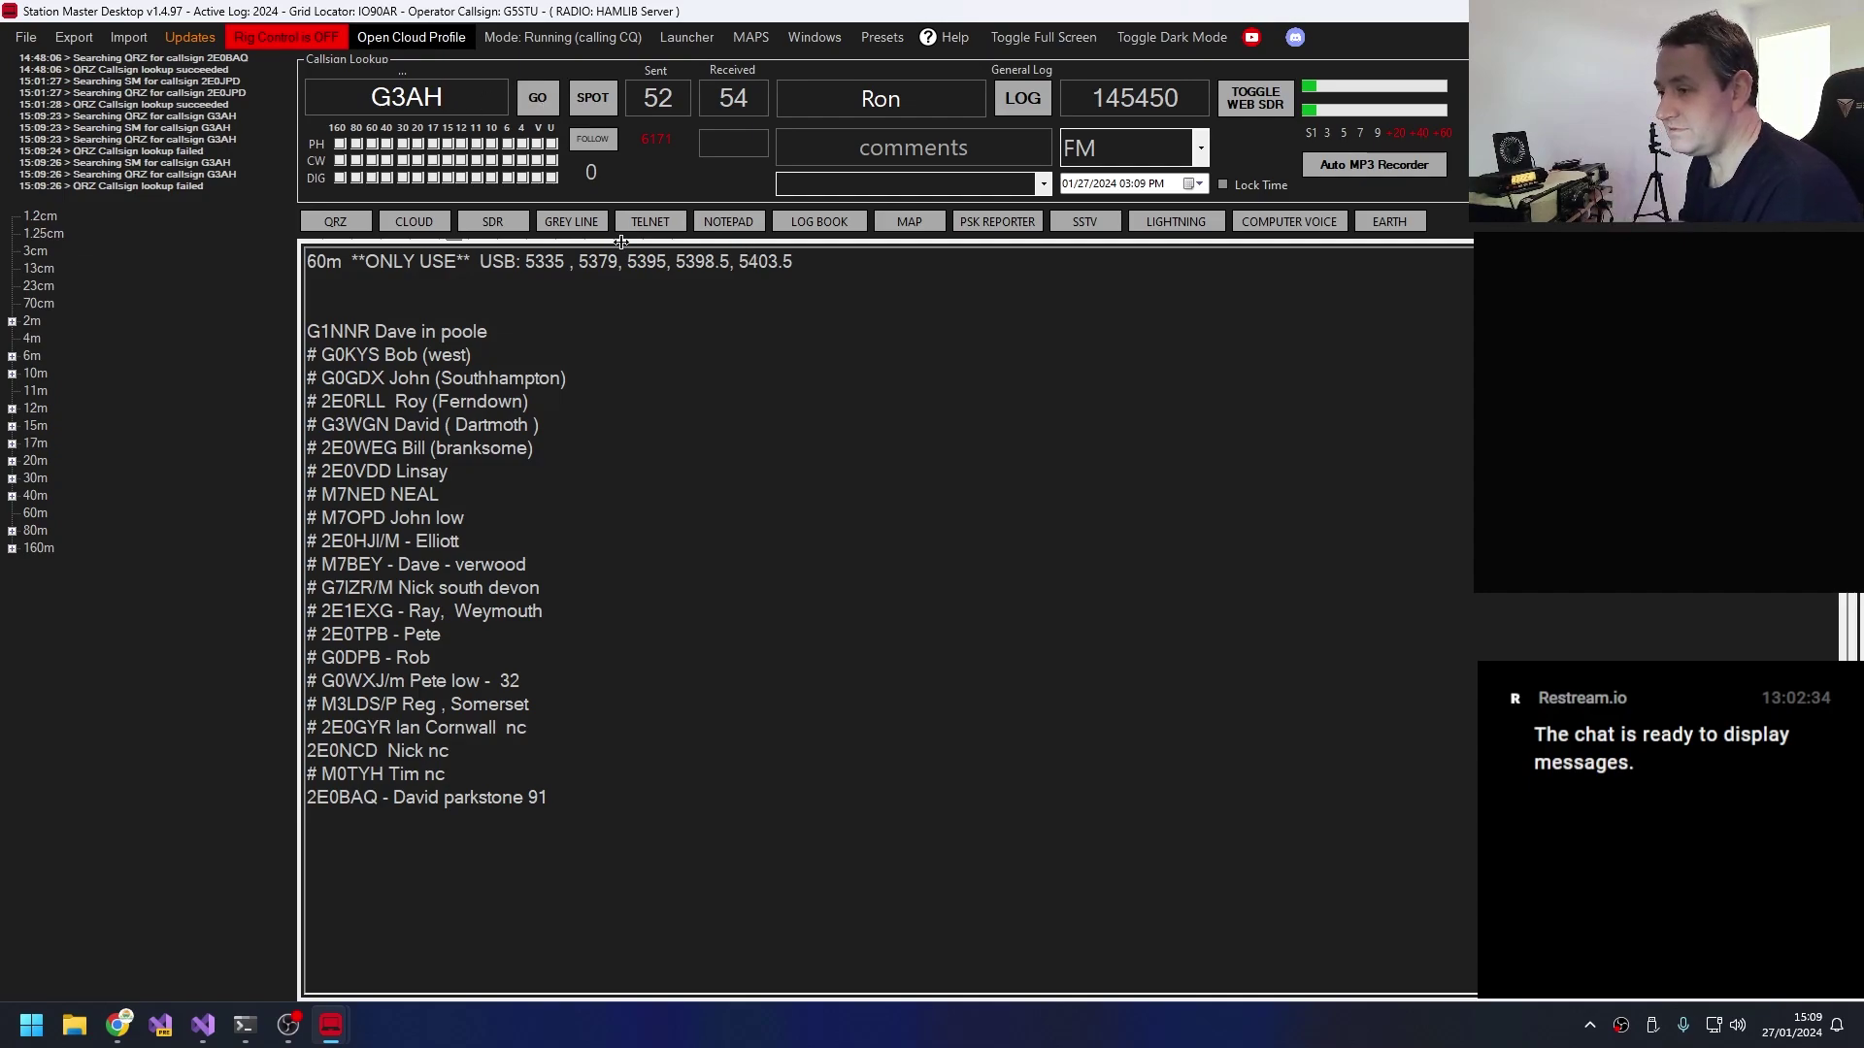
left_click(872, 136)
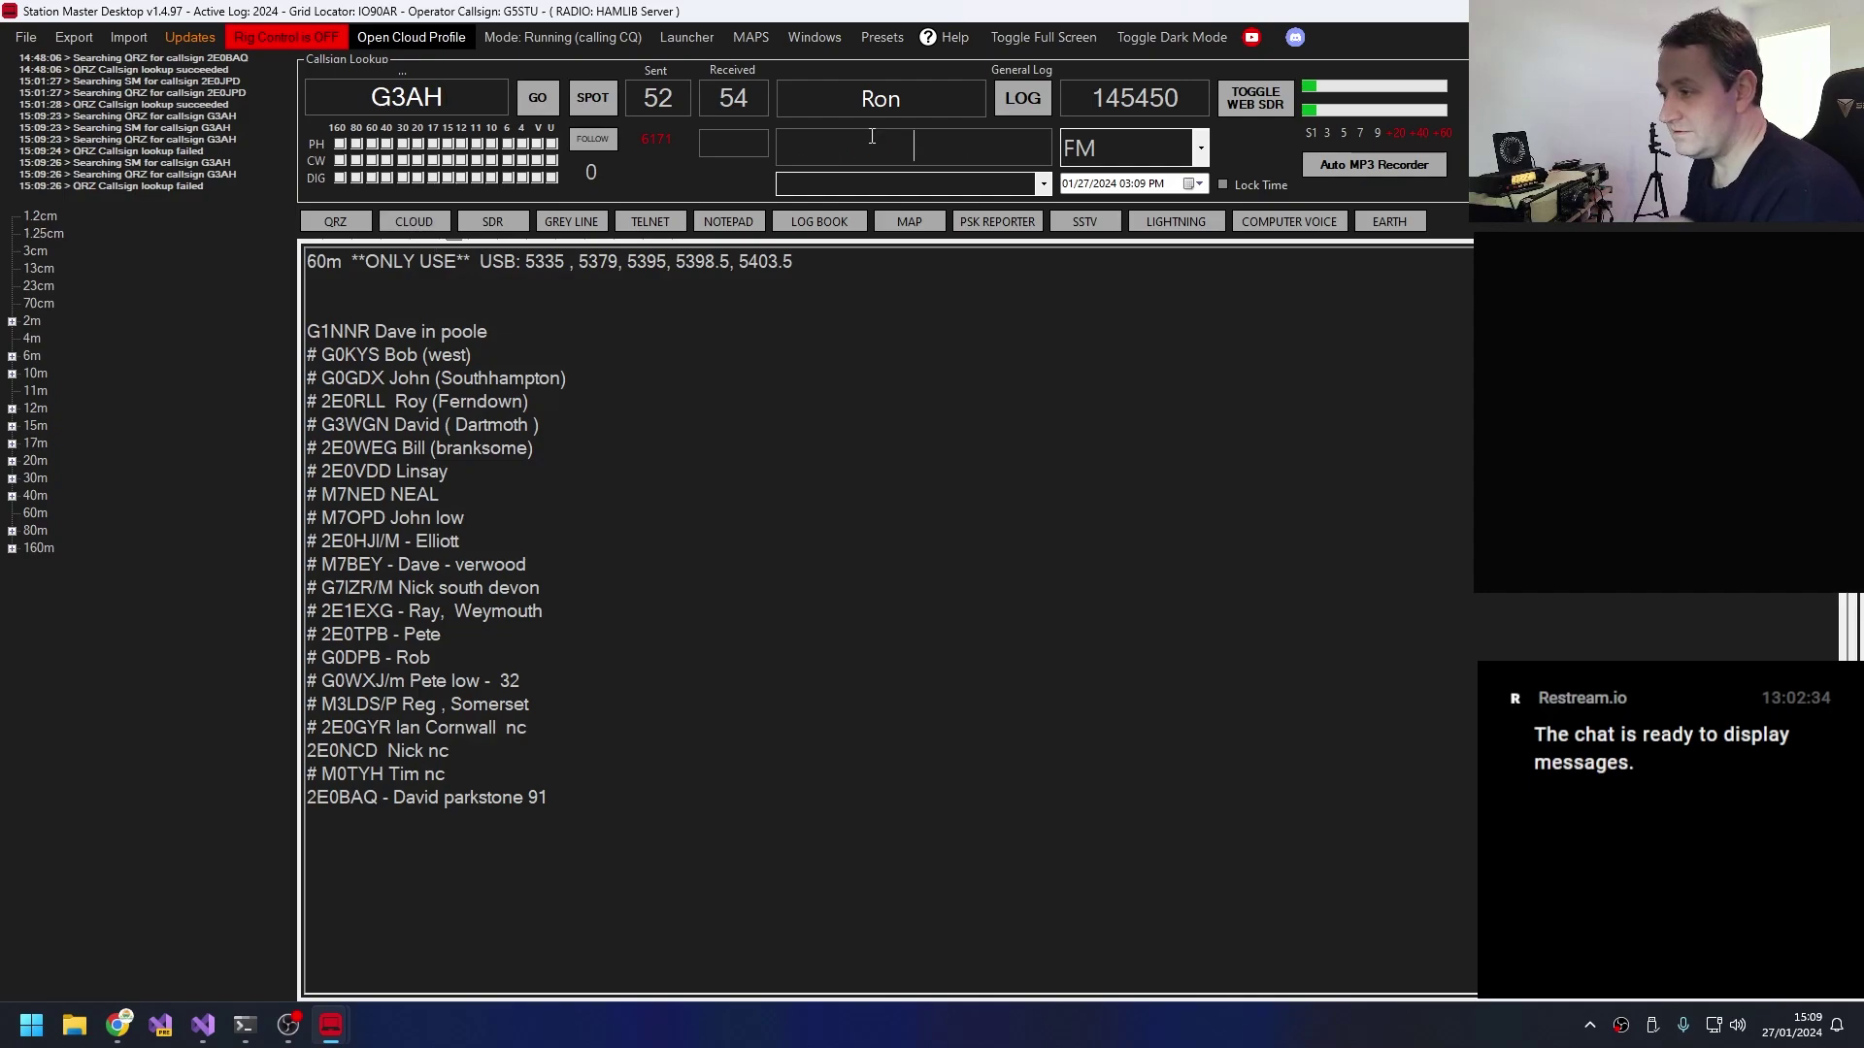
type("g6teq")
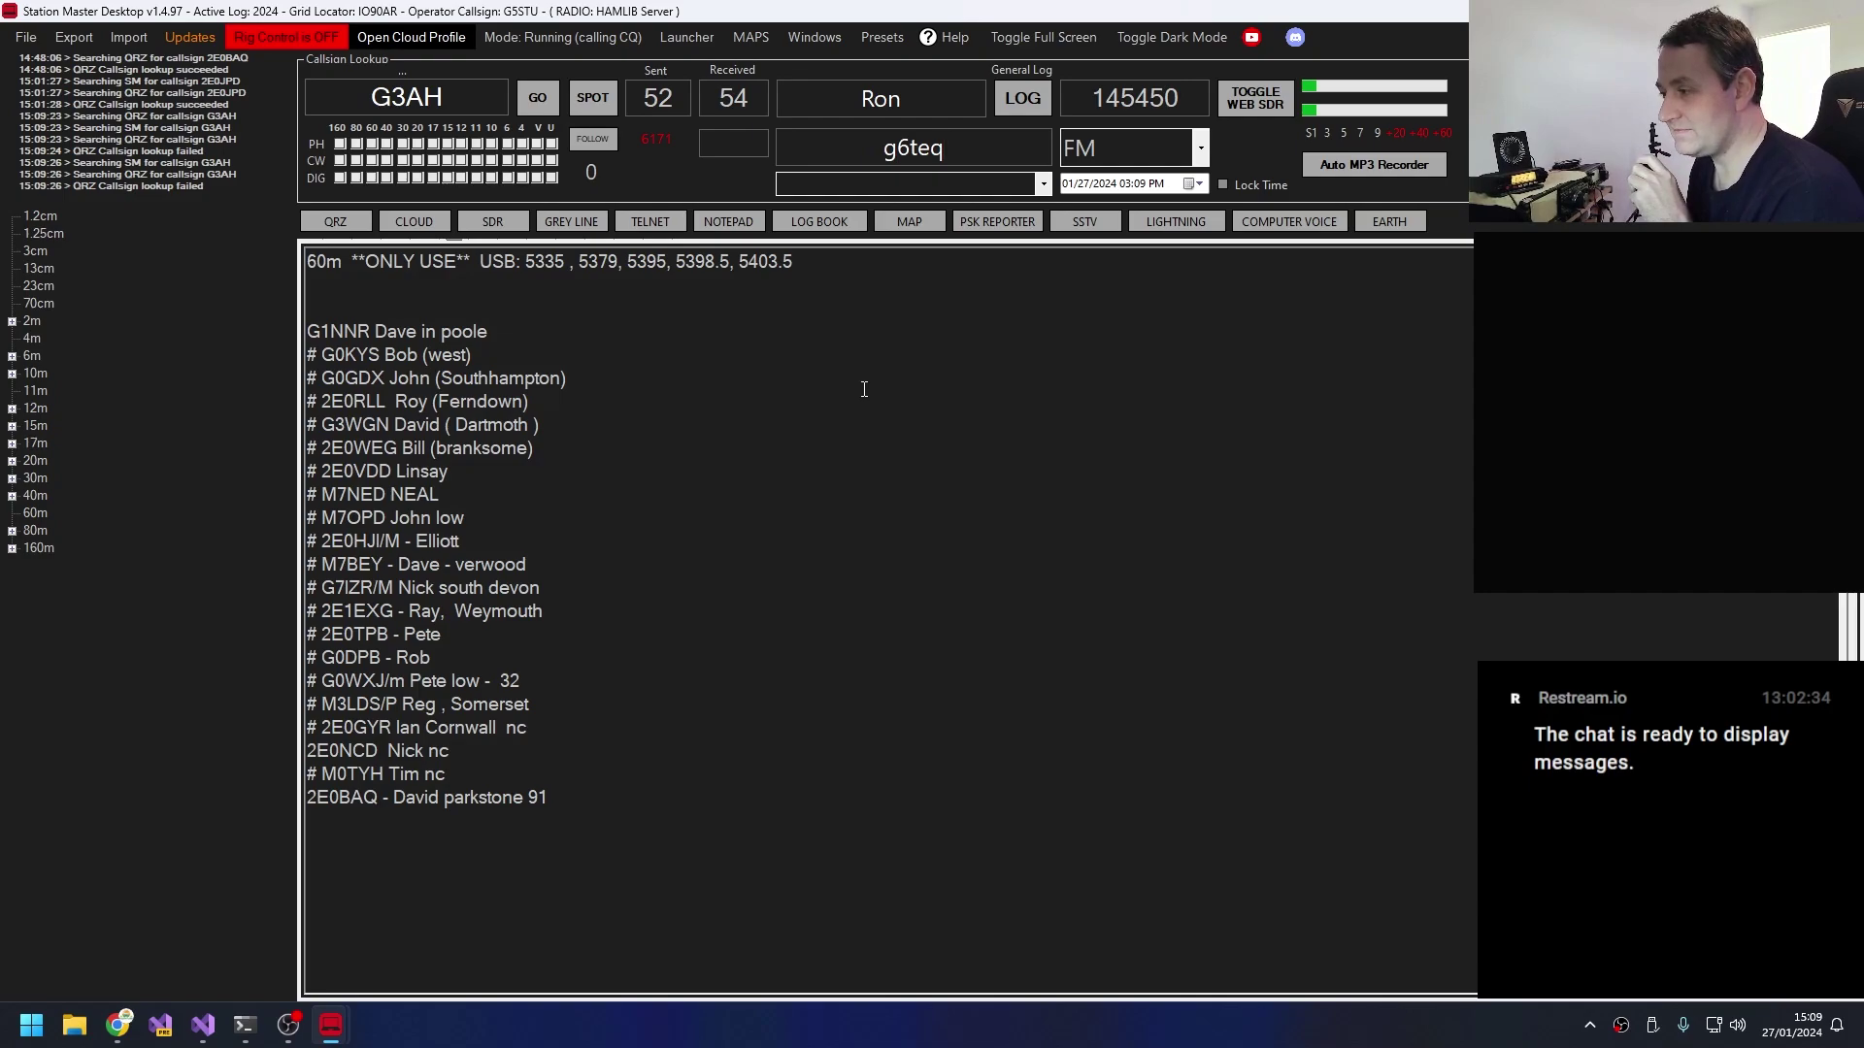
double_click(953, 159)
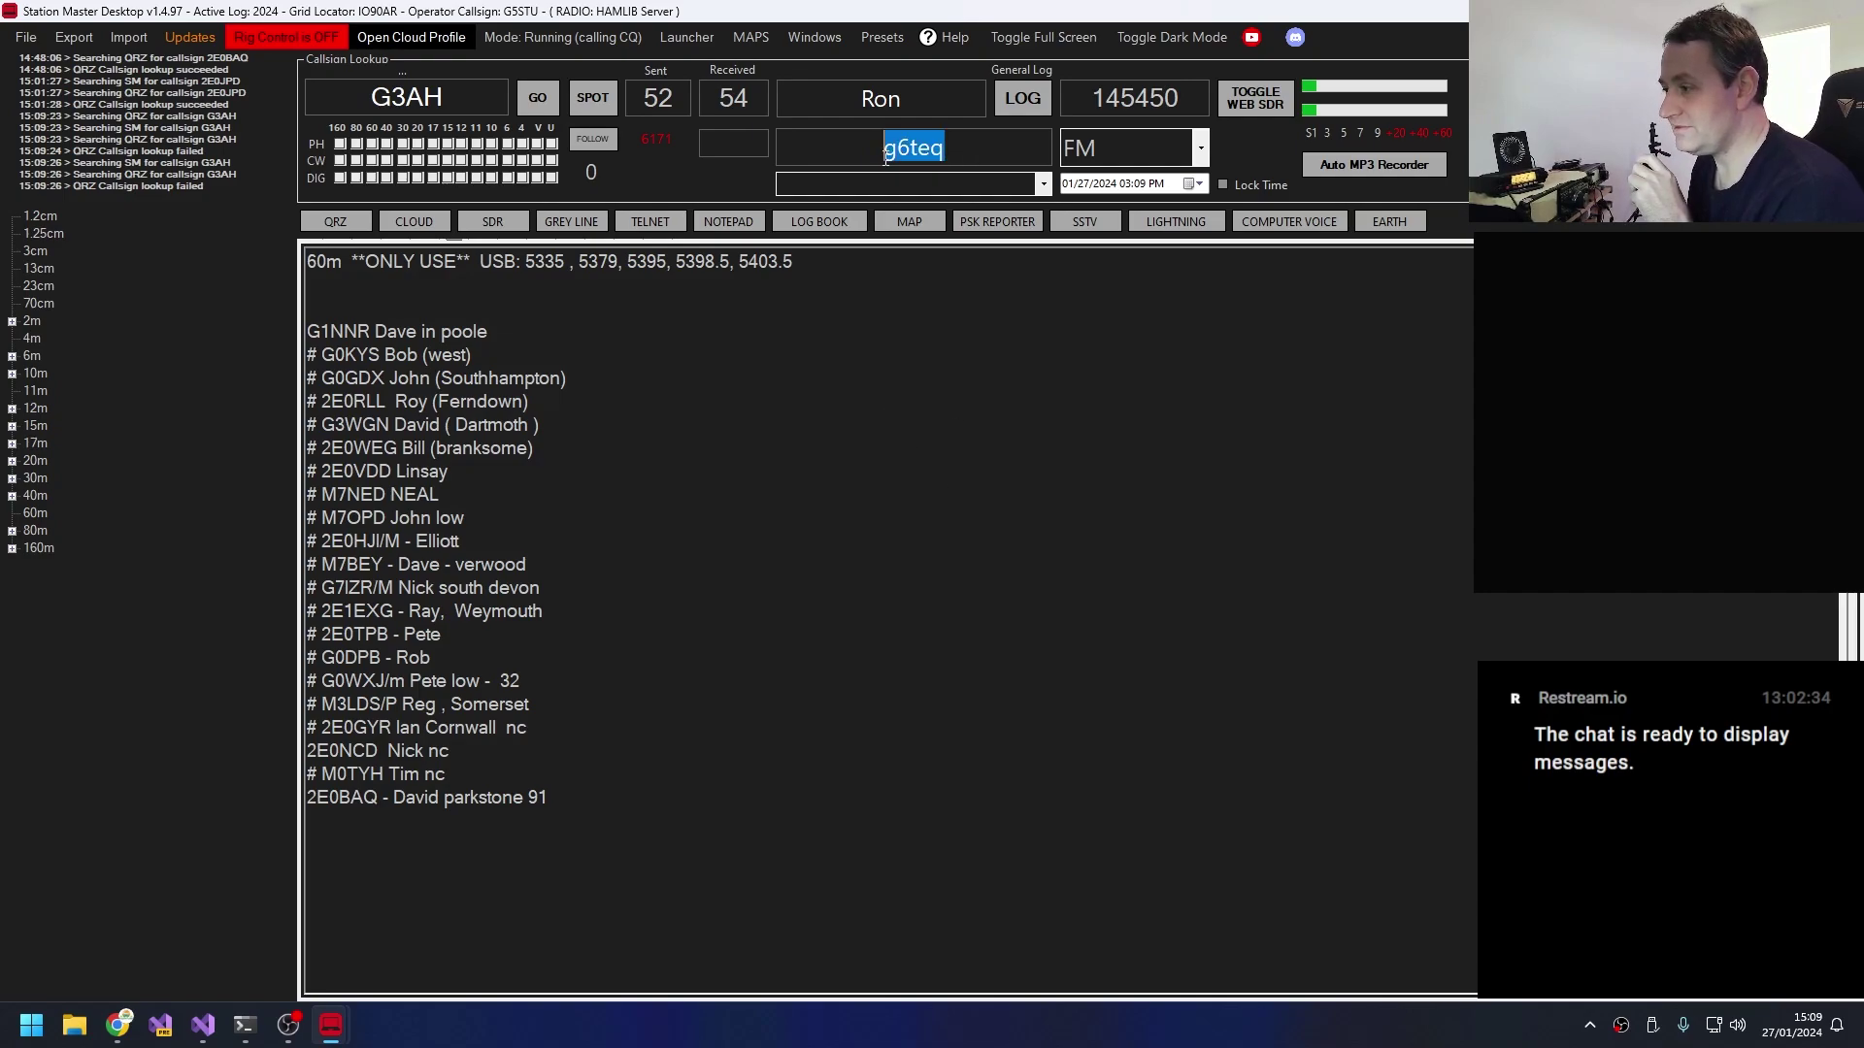
right_click(915, 149)
left_click(738, 218)
double_click(393, 99)
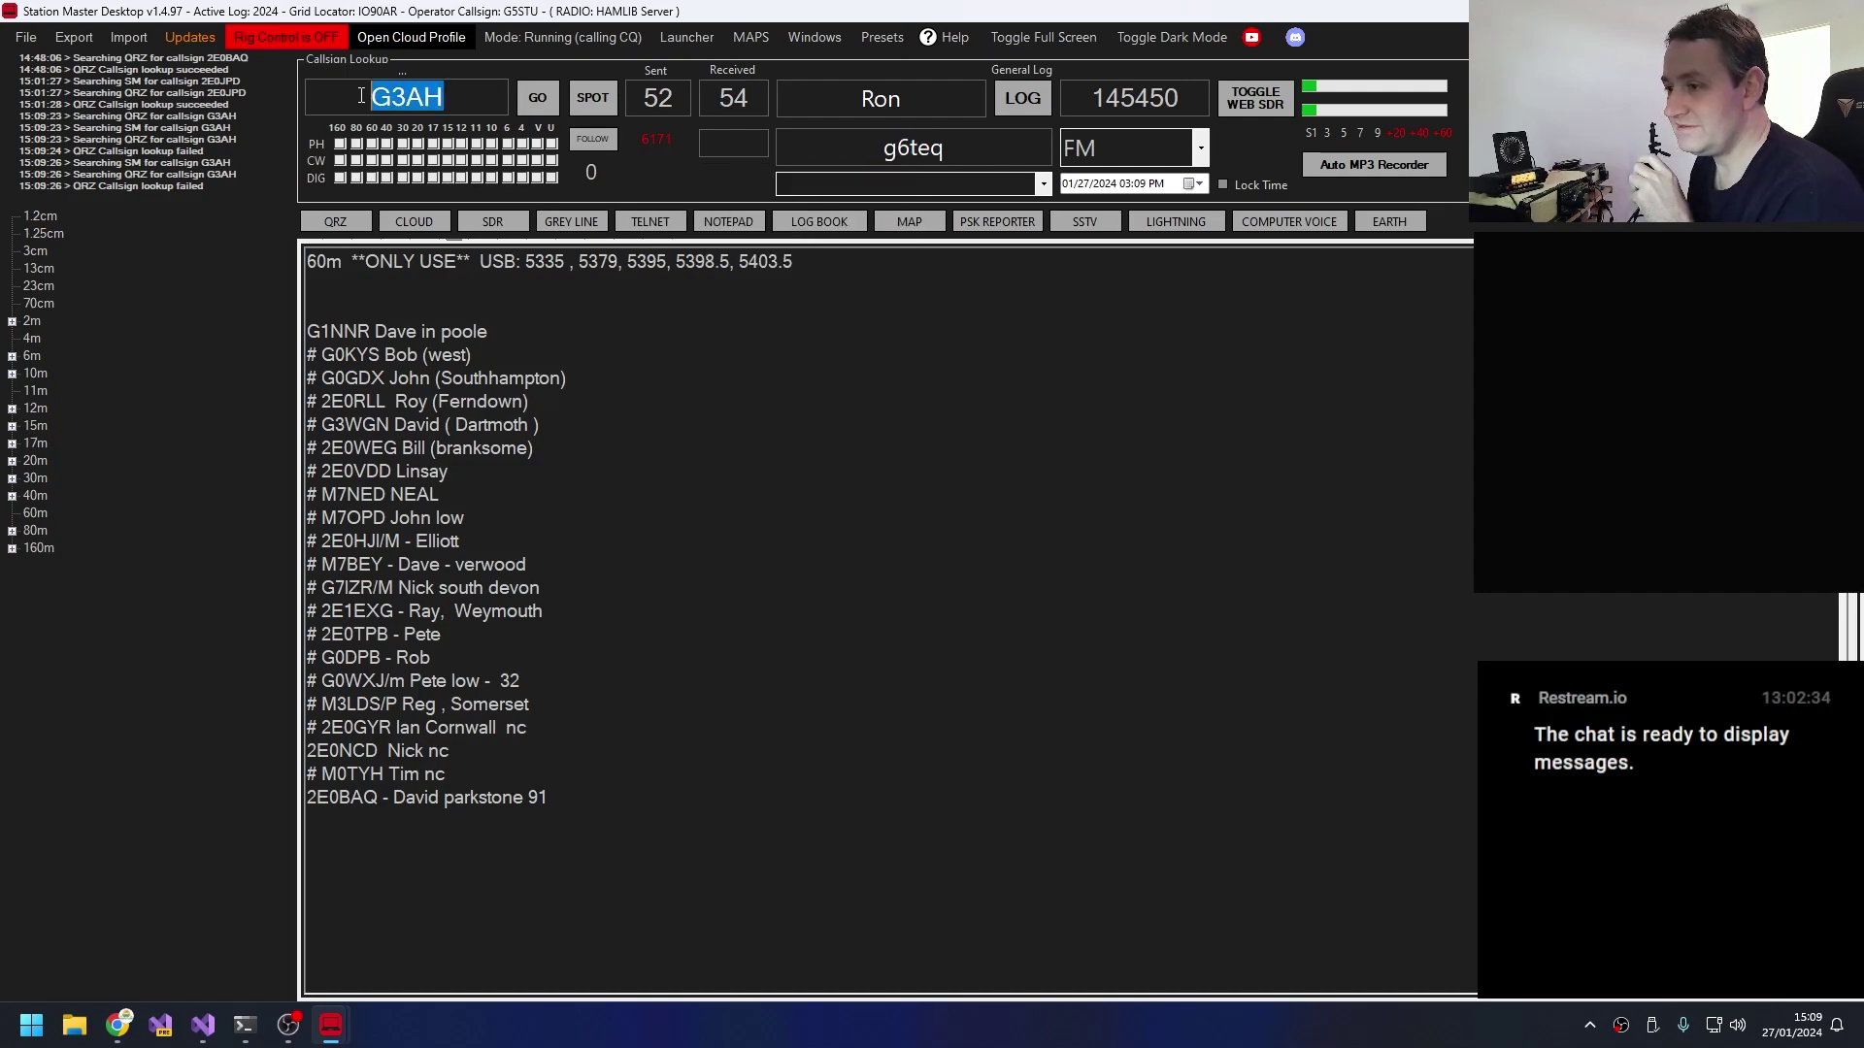
right_click(393, 99)
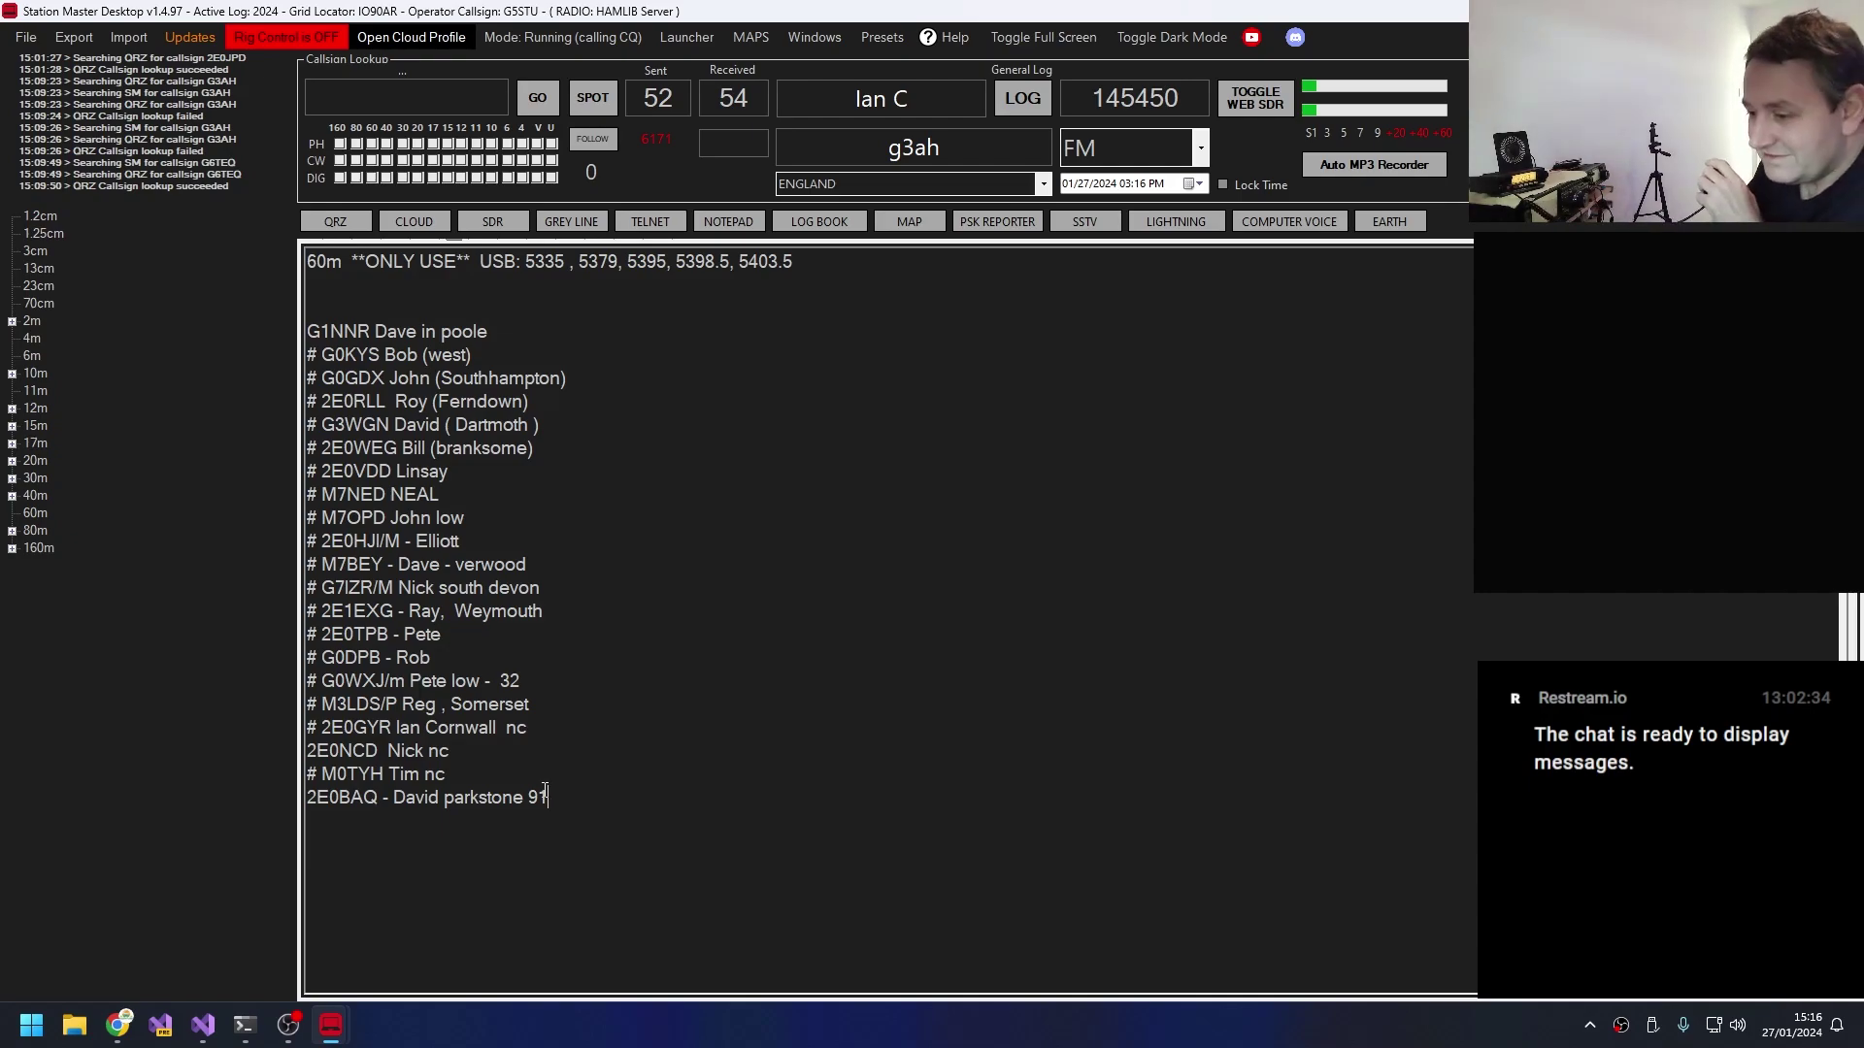
Begin typing the next net contact's callsign into the empty Callsign Lookup box.
left_click(452, 88)
type("JPP")
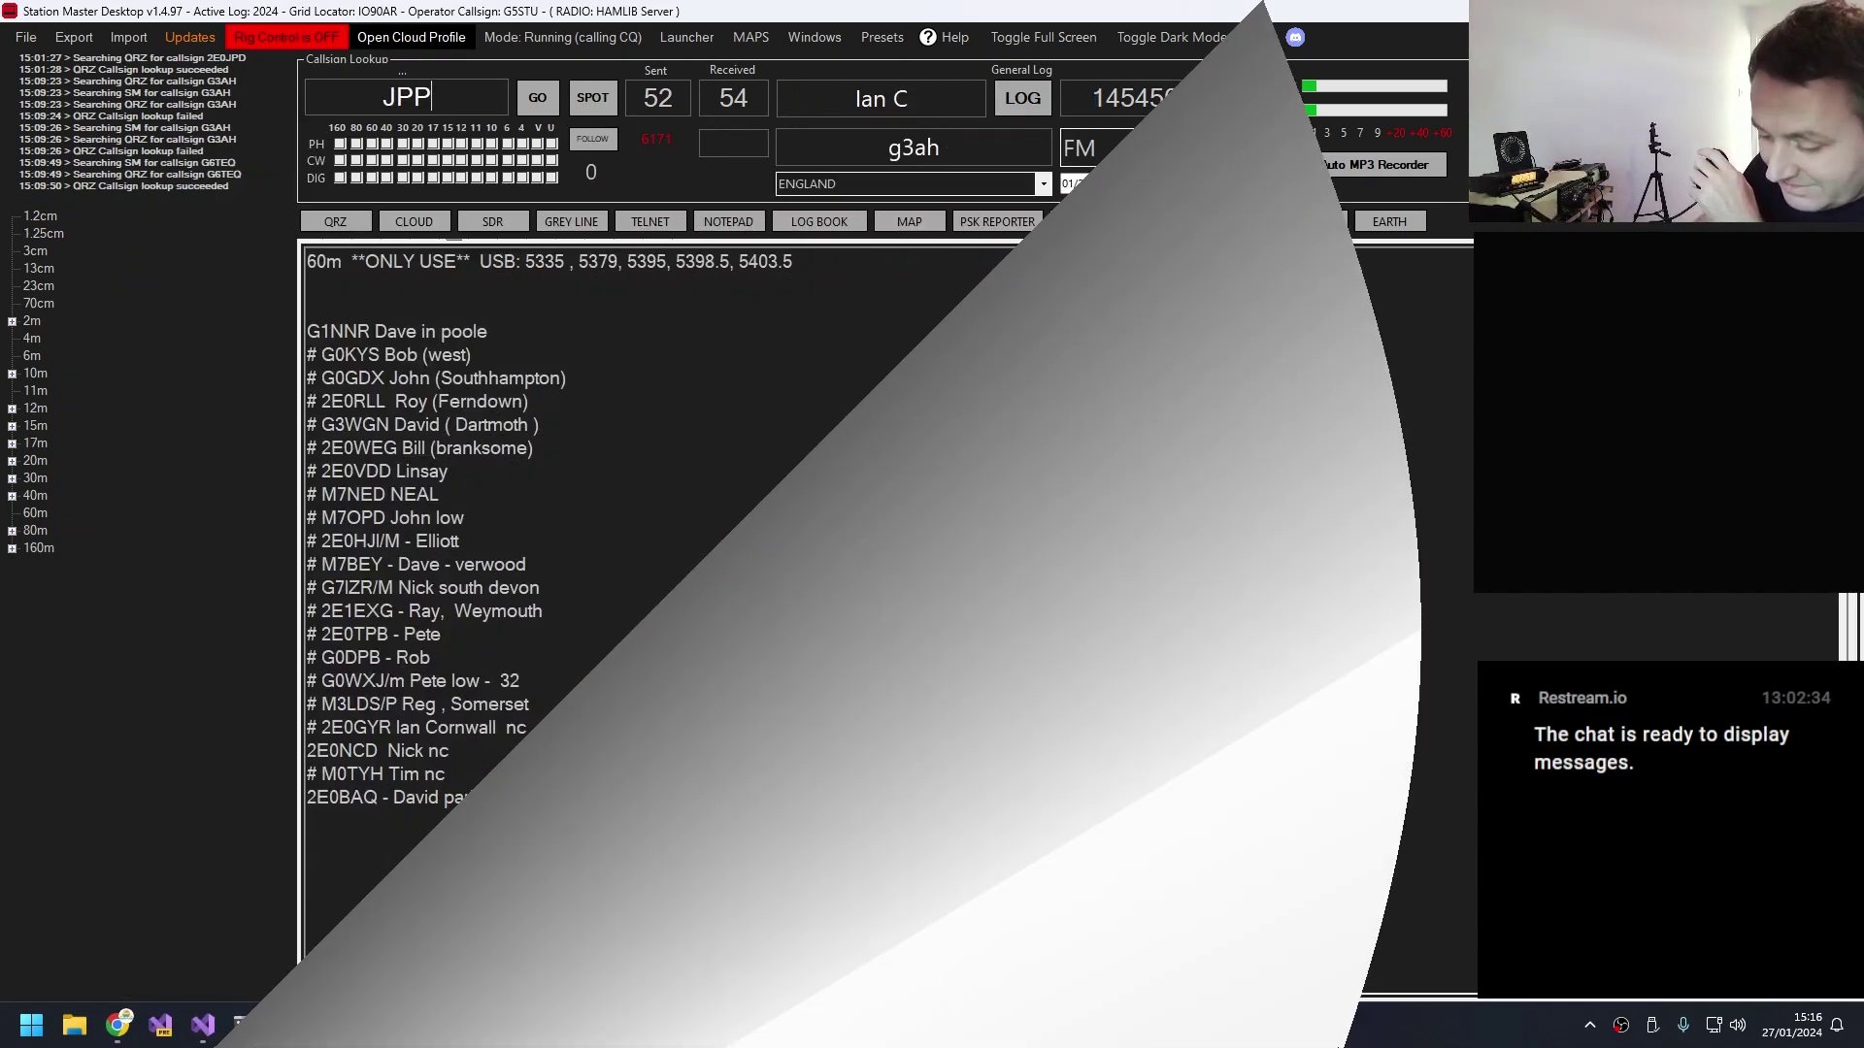